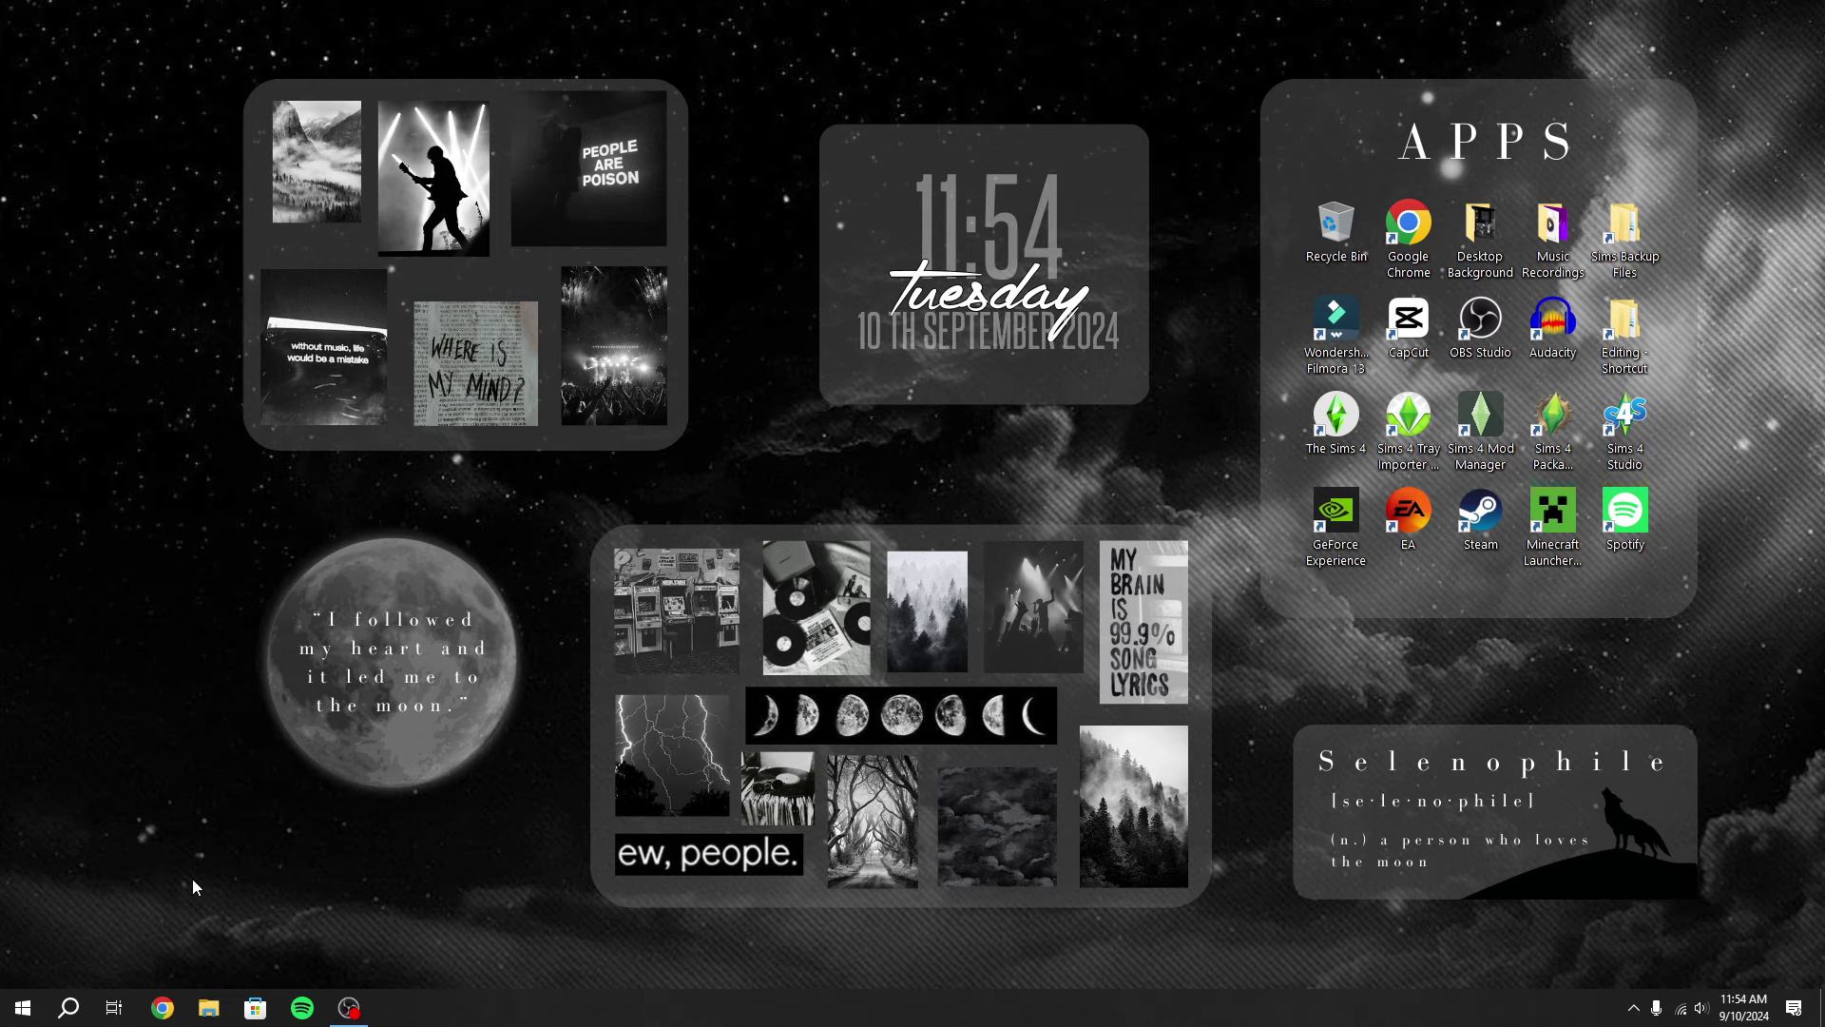
Open the Power Options in the System and Security section of the Control Panel
left_click(82, 1014)
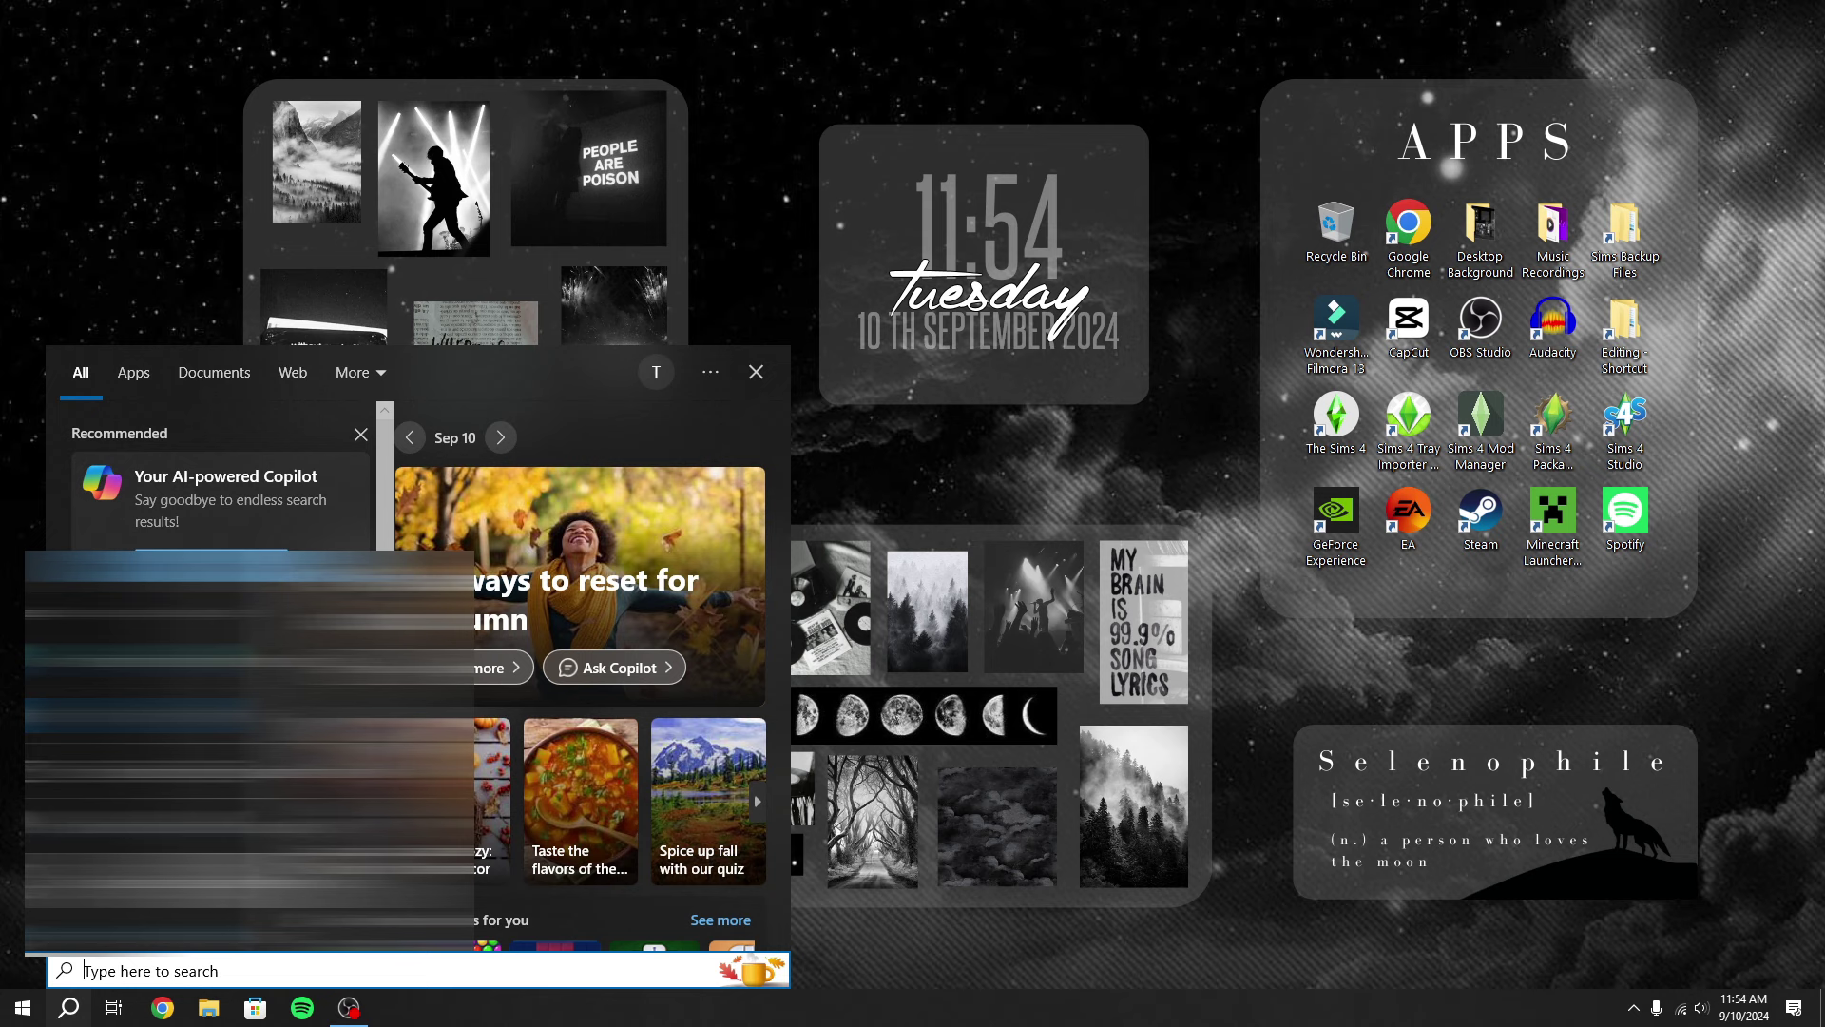
type("control panel")
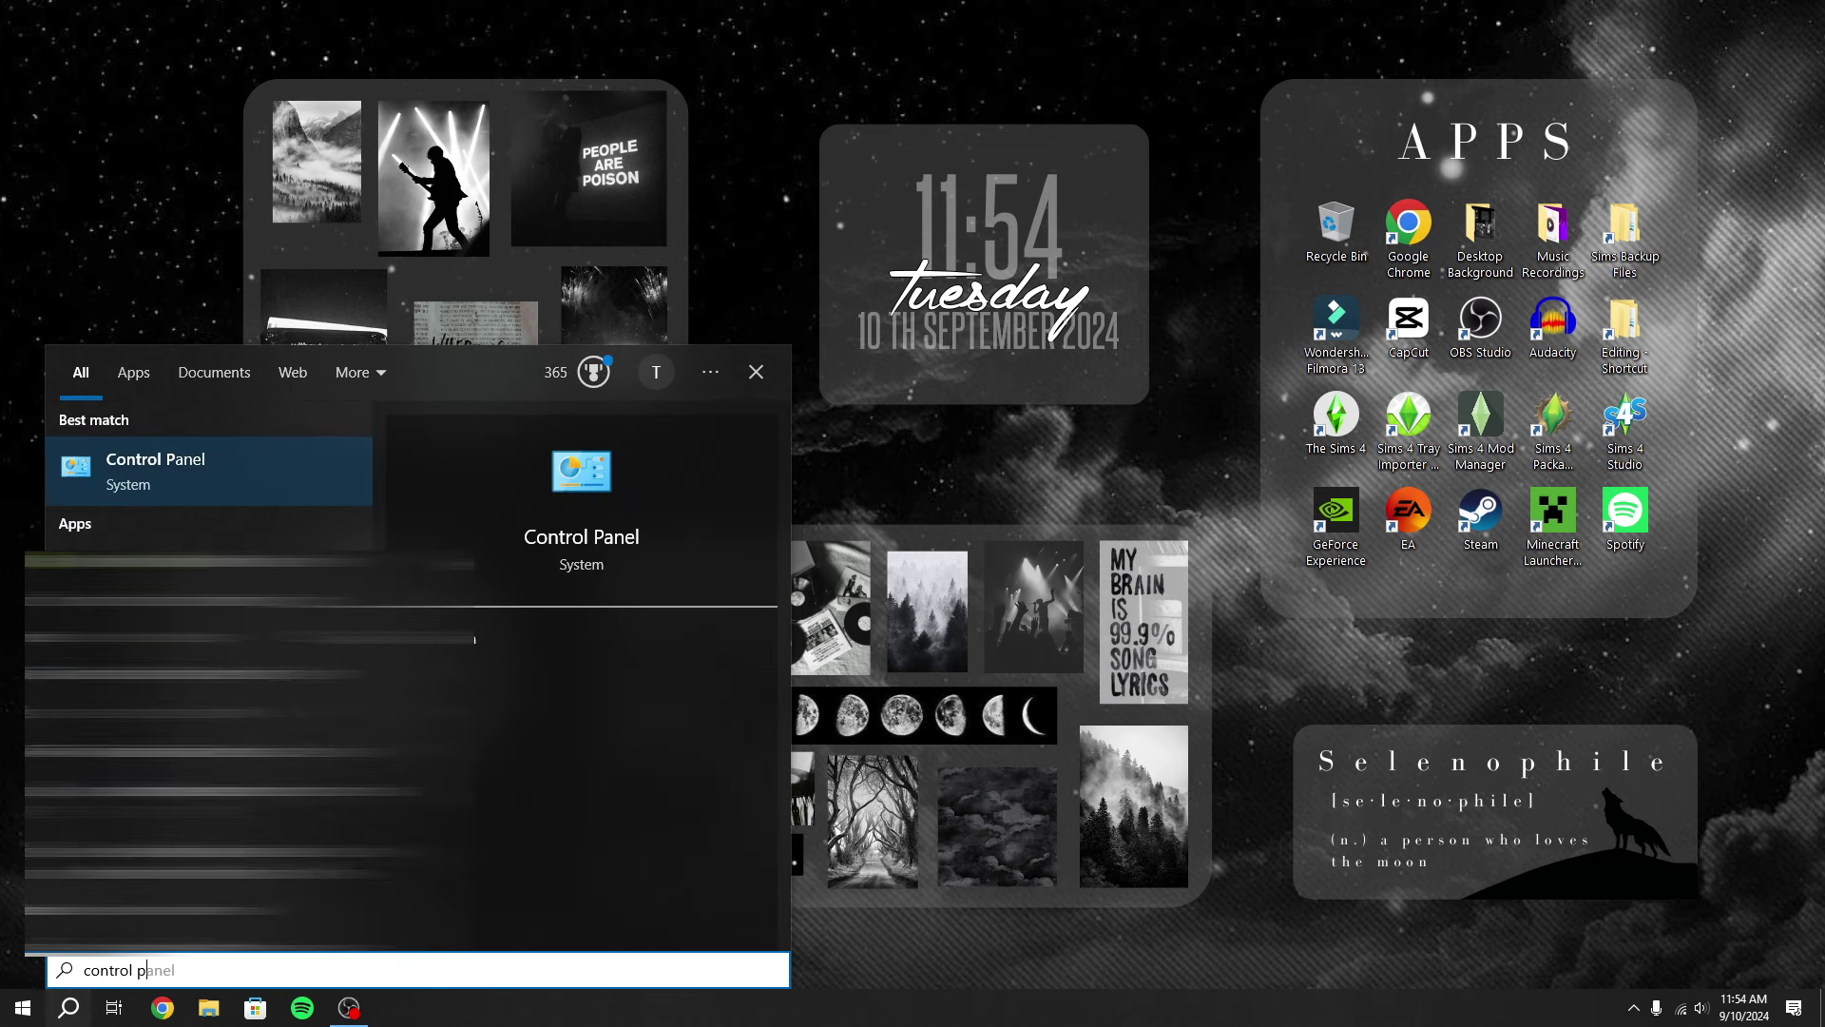
left_click(171, 471)
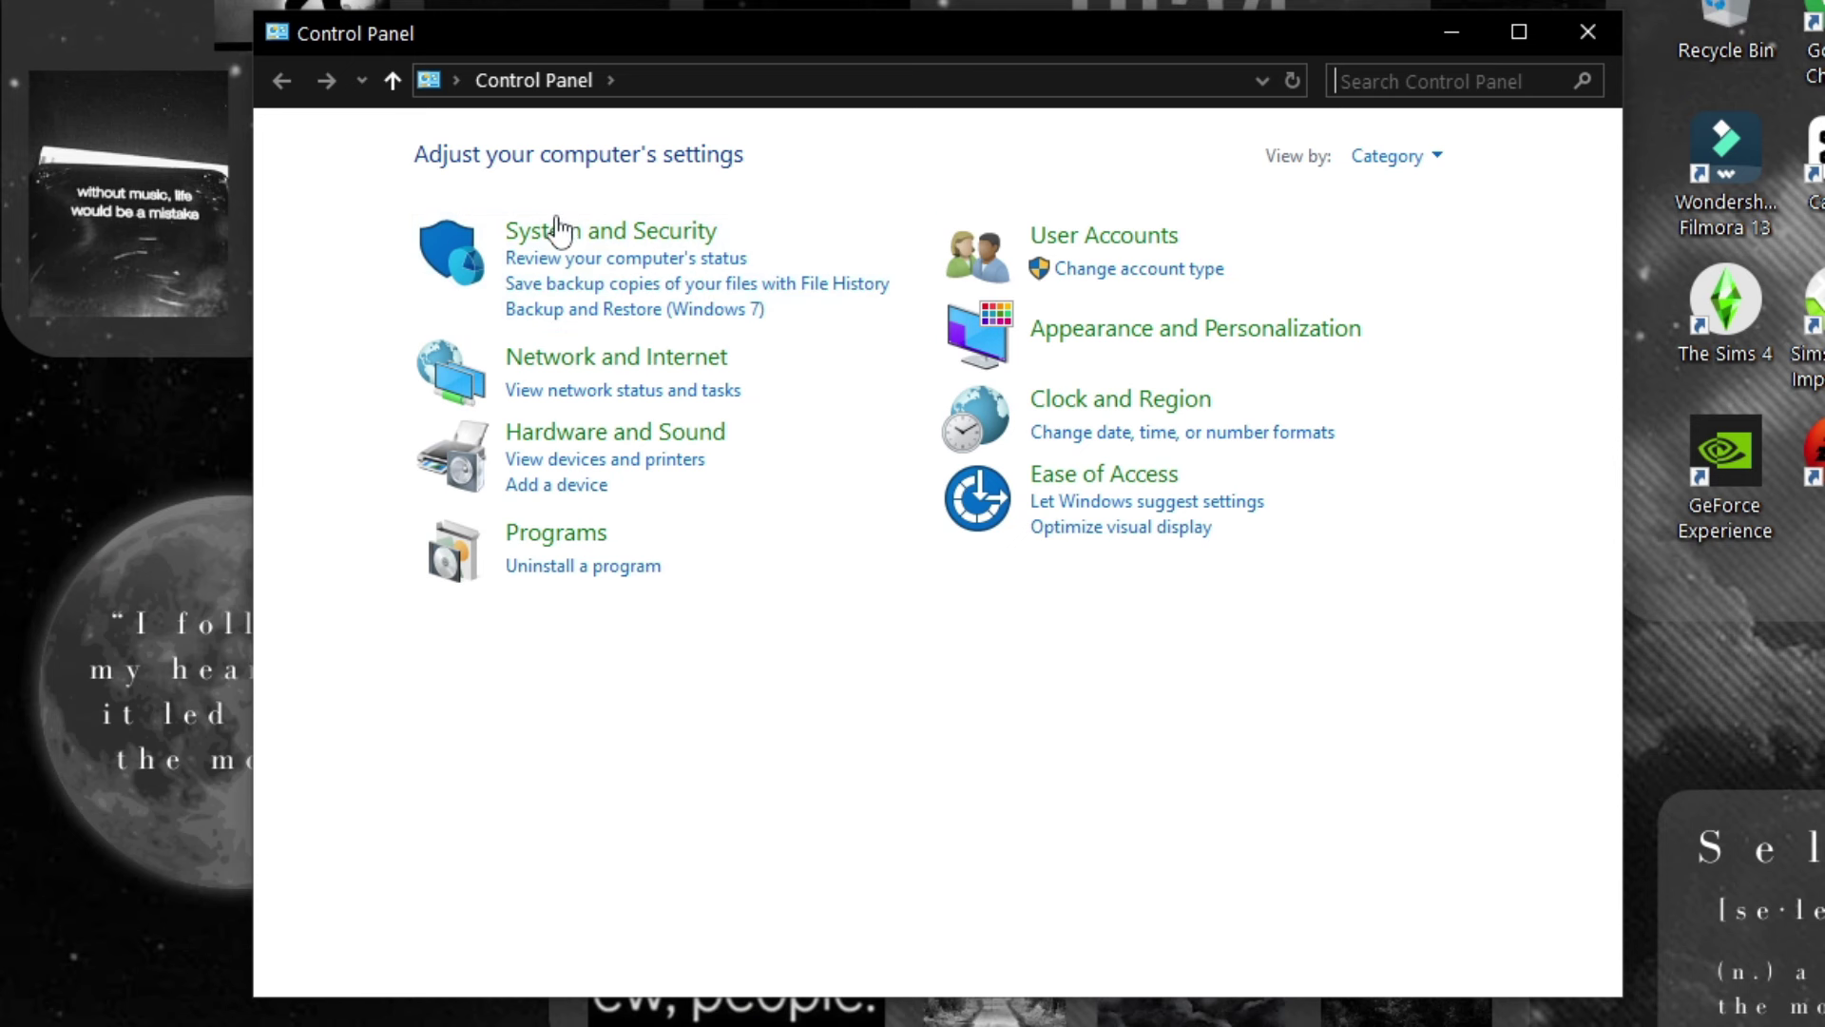
left_click(682, 232)
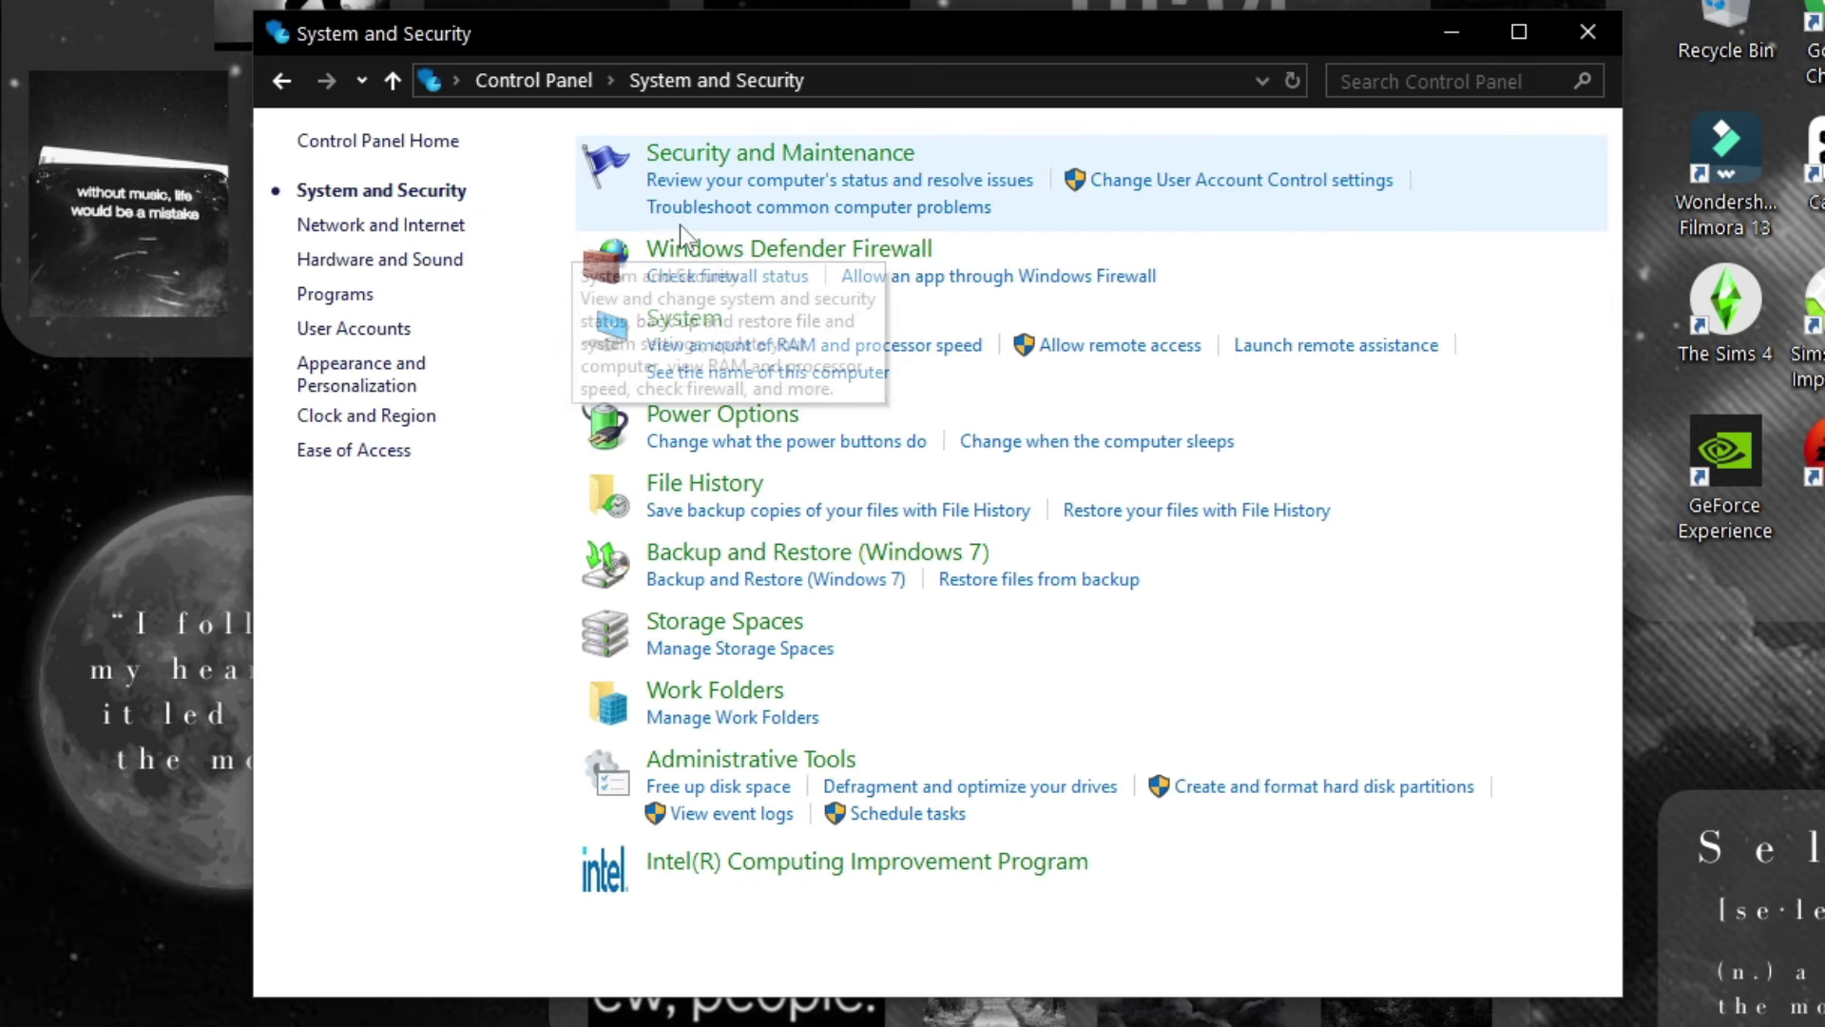
left_click(728, 418)
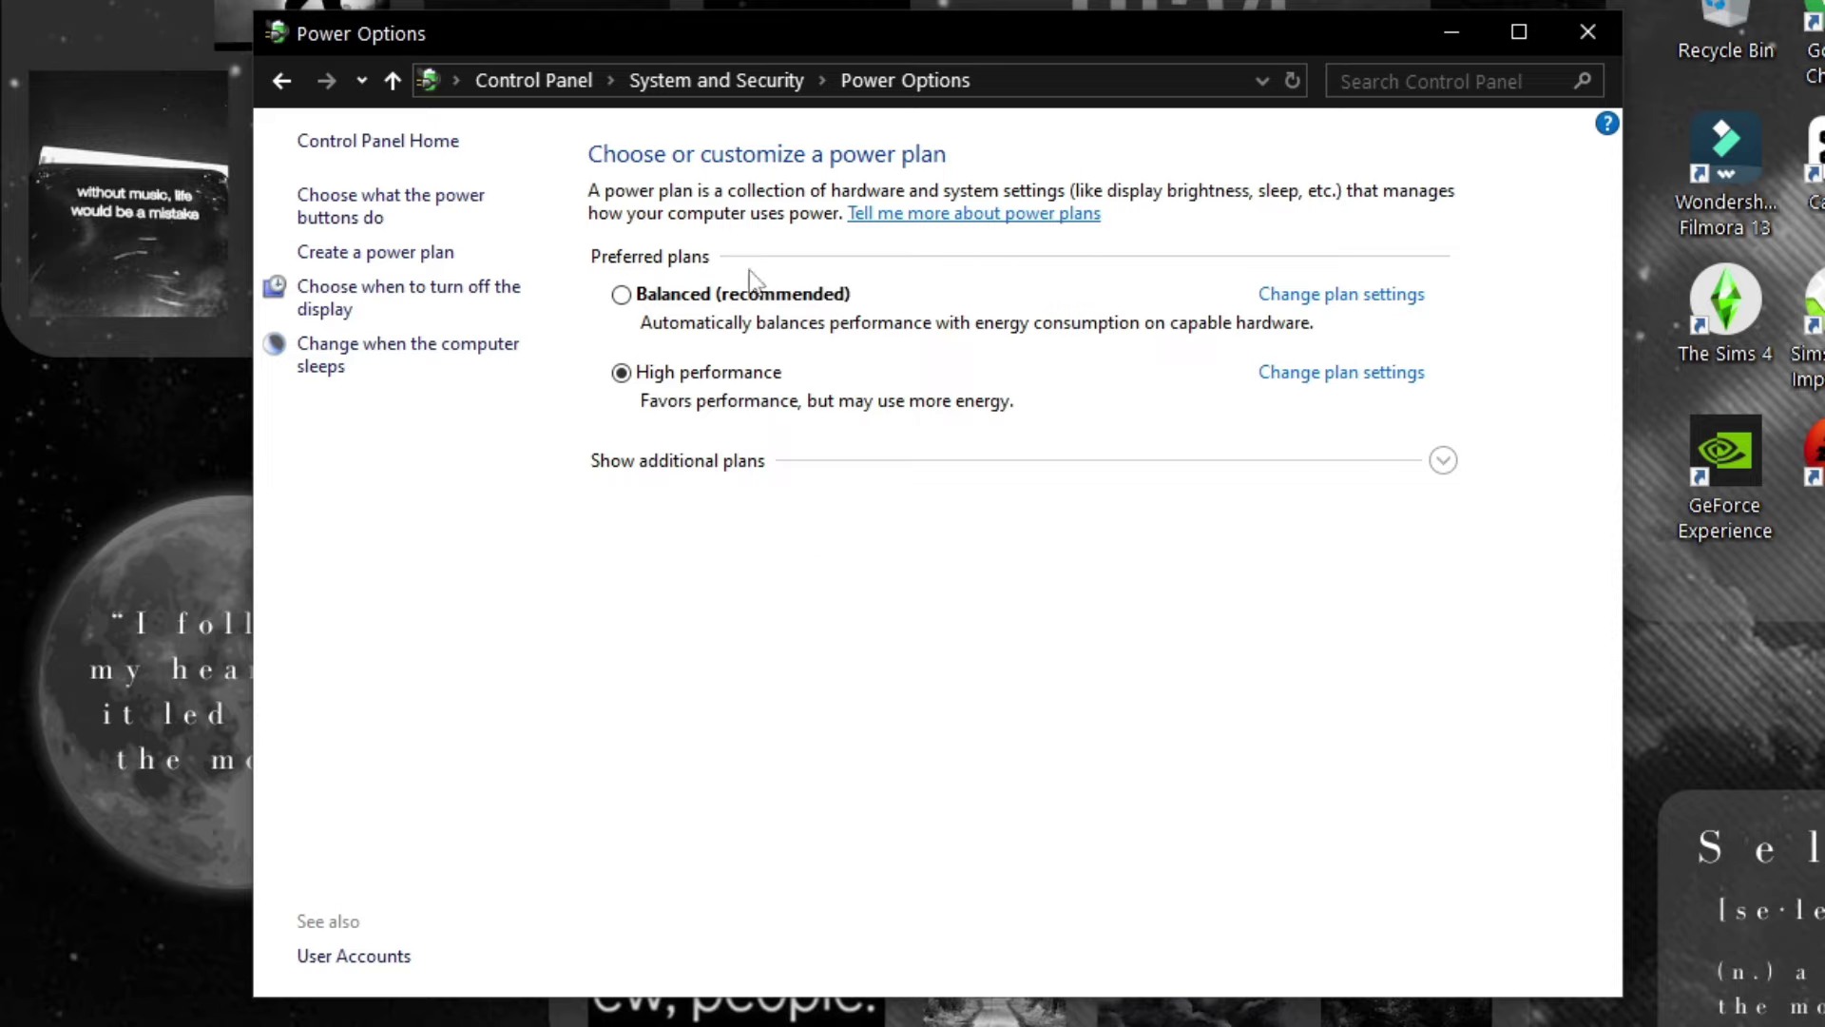
Select the High performance power plan and close the Power Options window
left_click(694, 297)
left_click(668, 379)
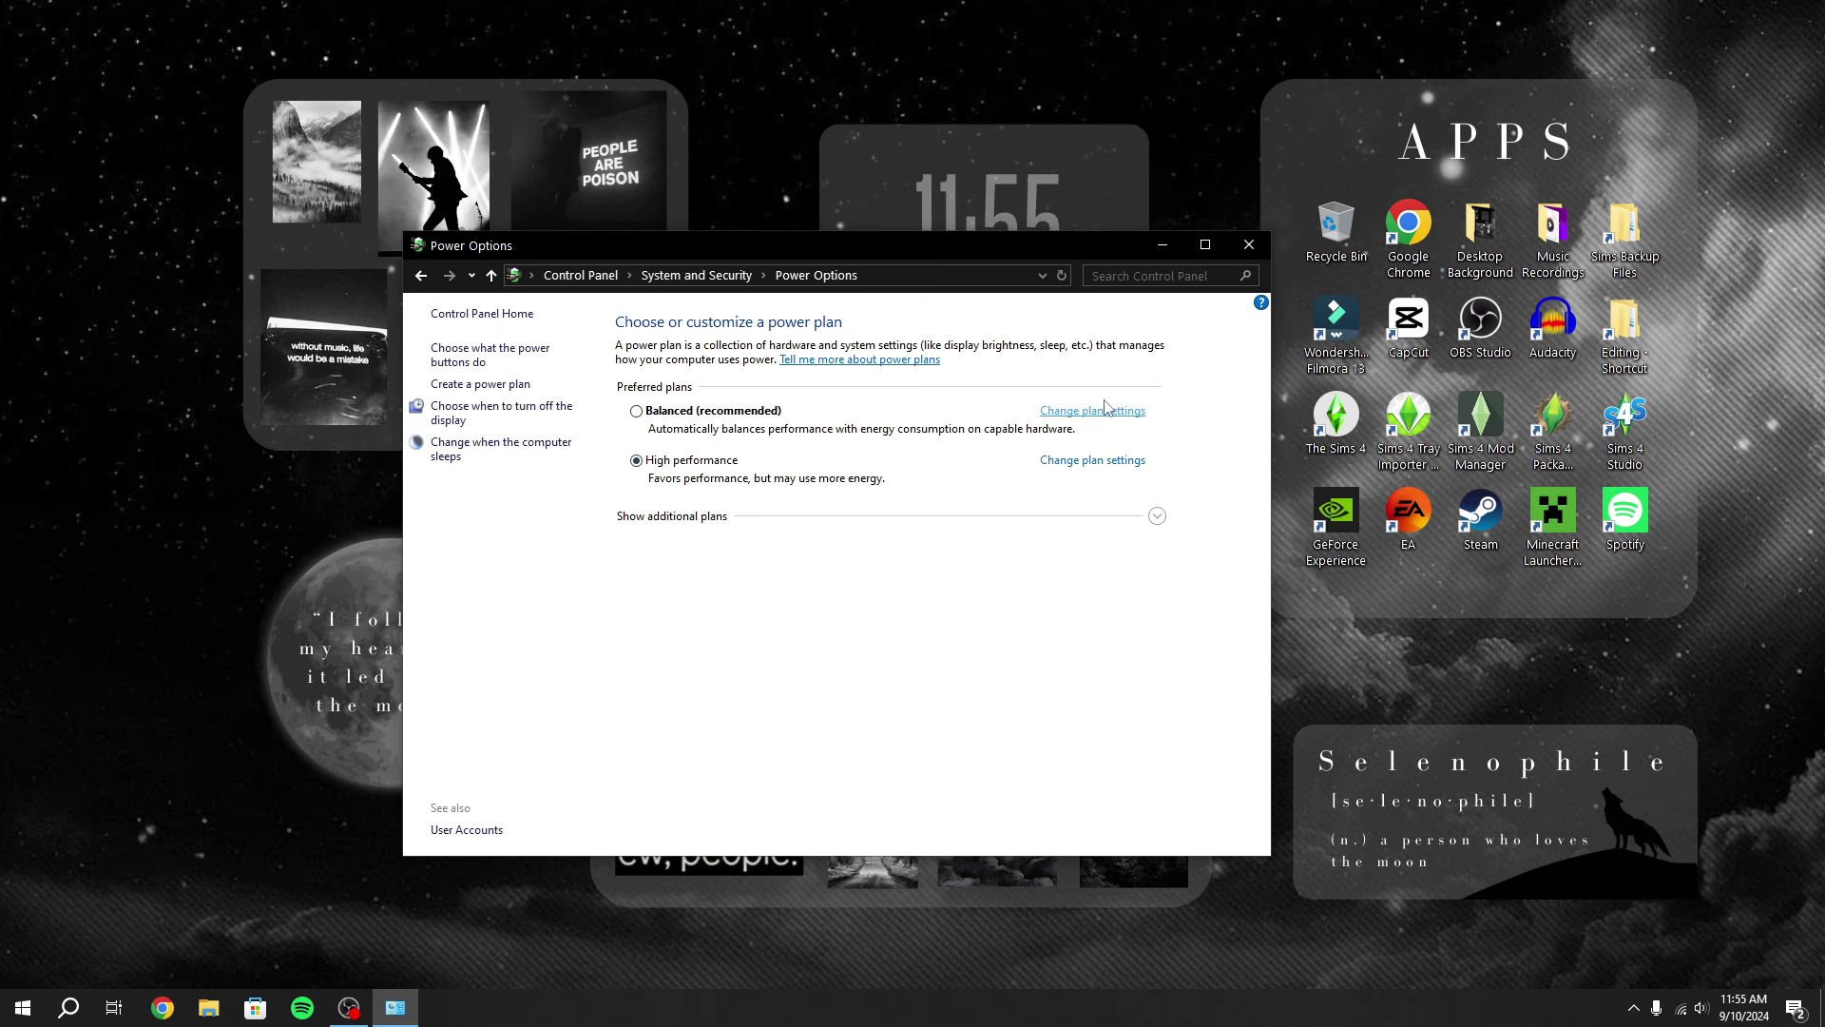
left_click(1248, 245)
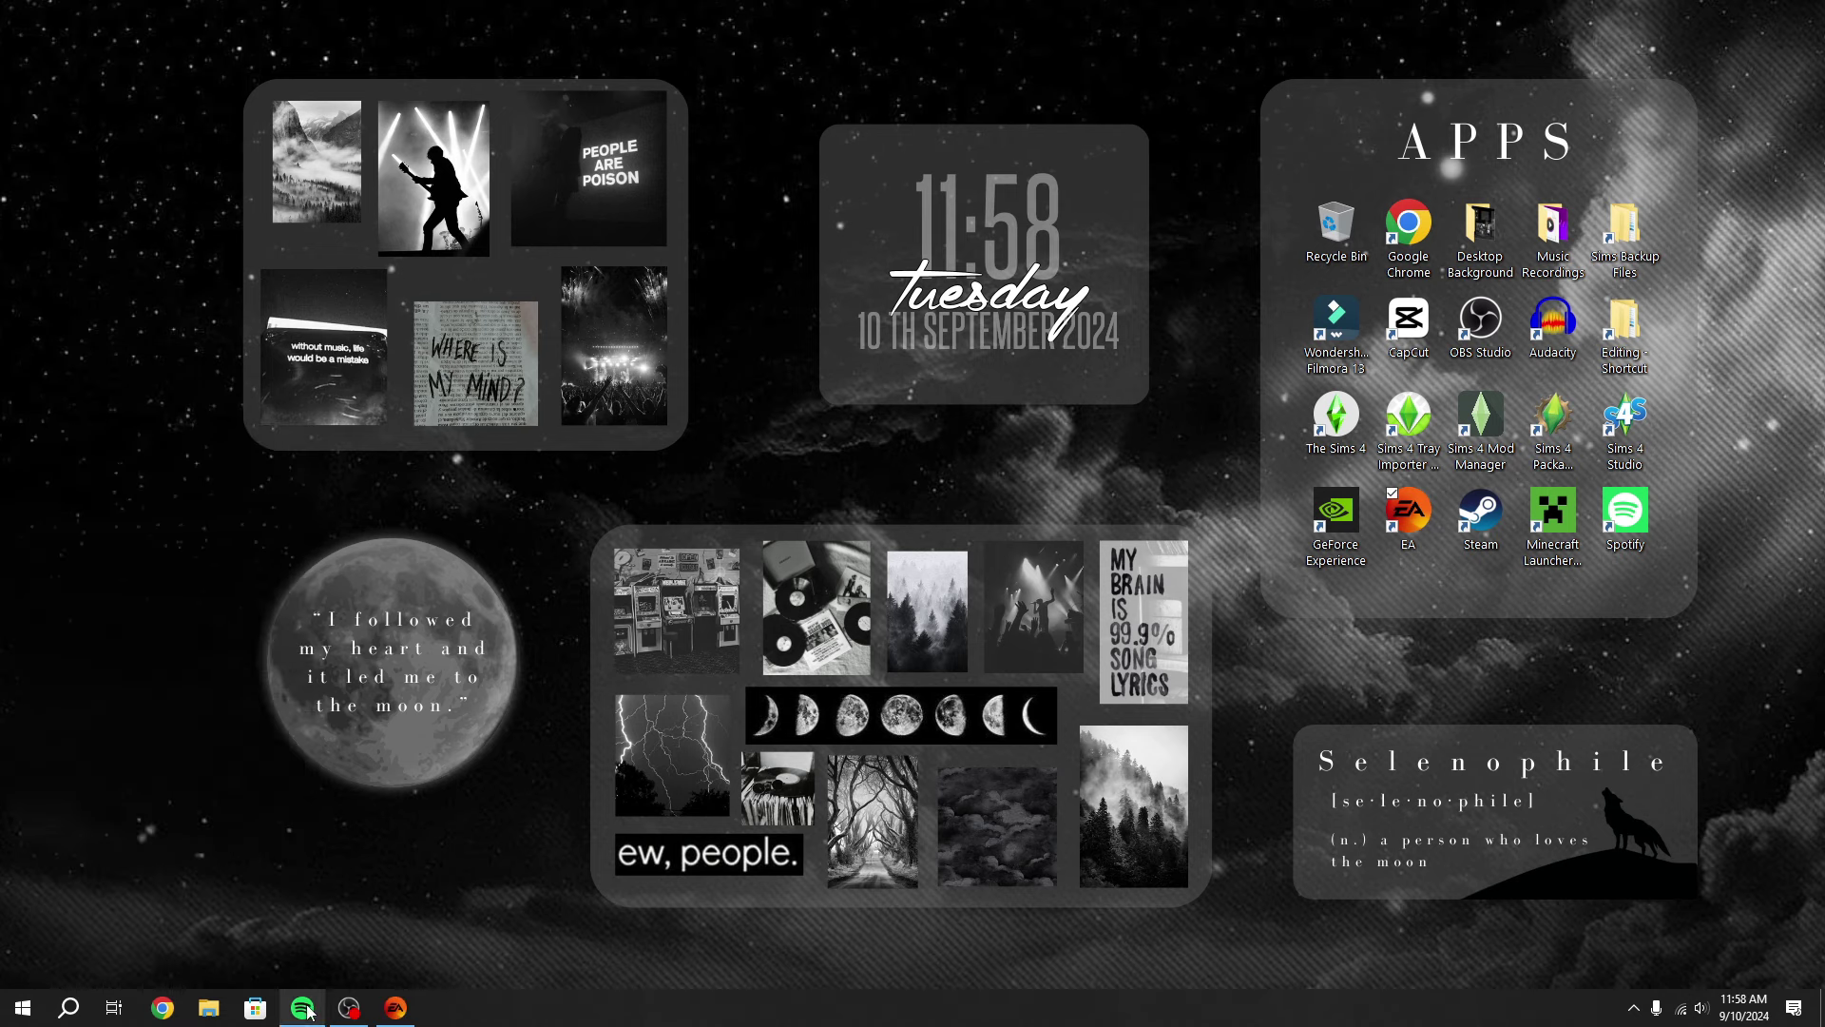
Close the running Spotify and EA apps, and show the hidden system tray icons
right_click(306, 1010)
left_click(311, 968)
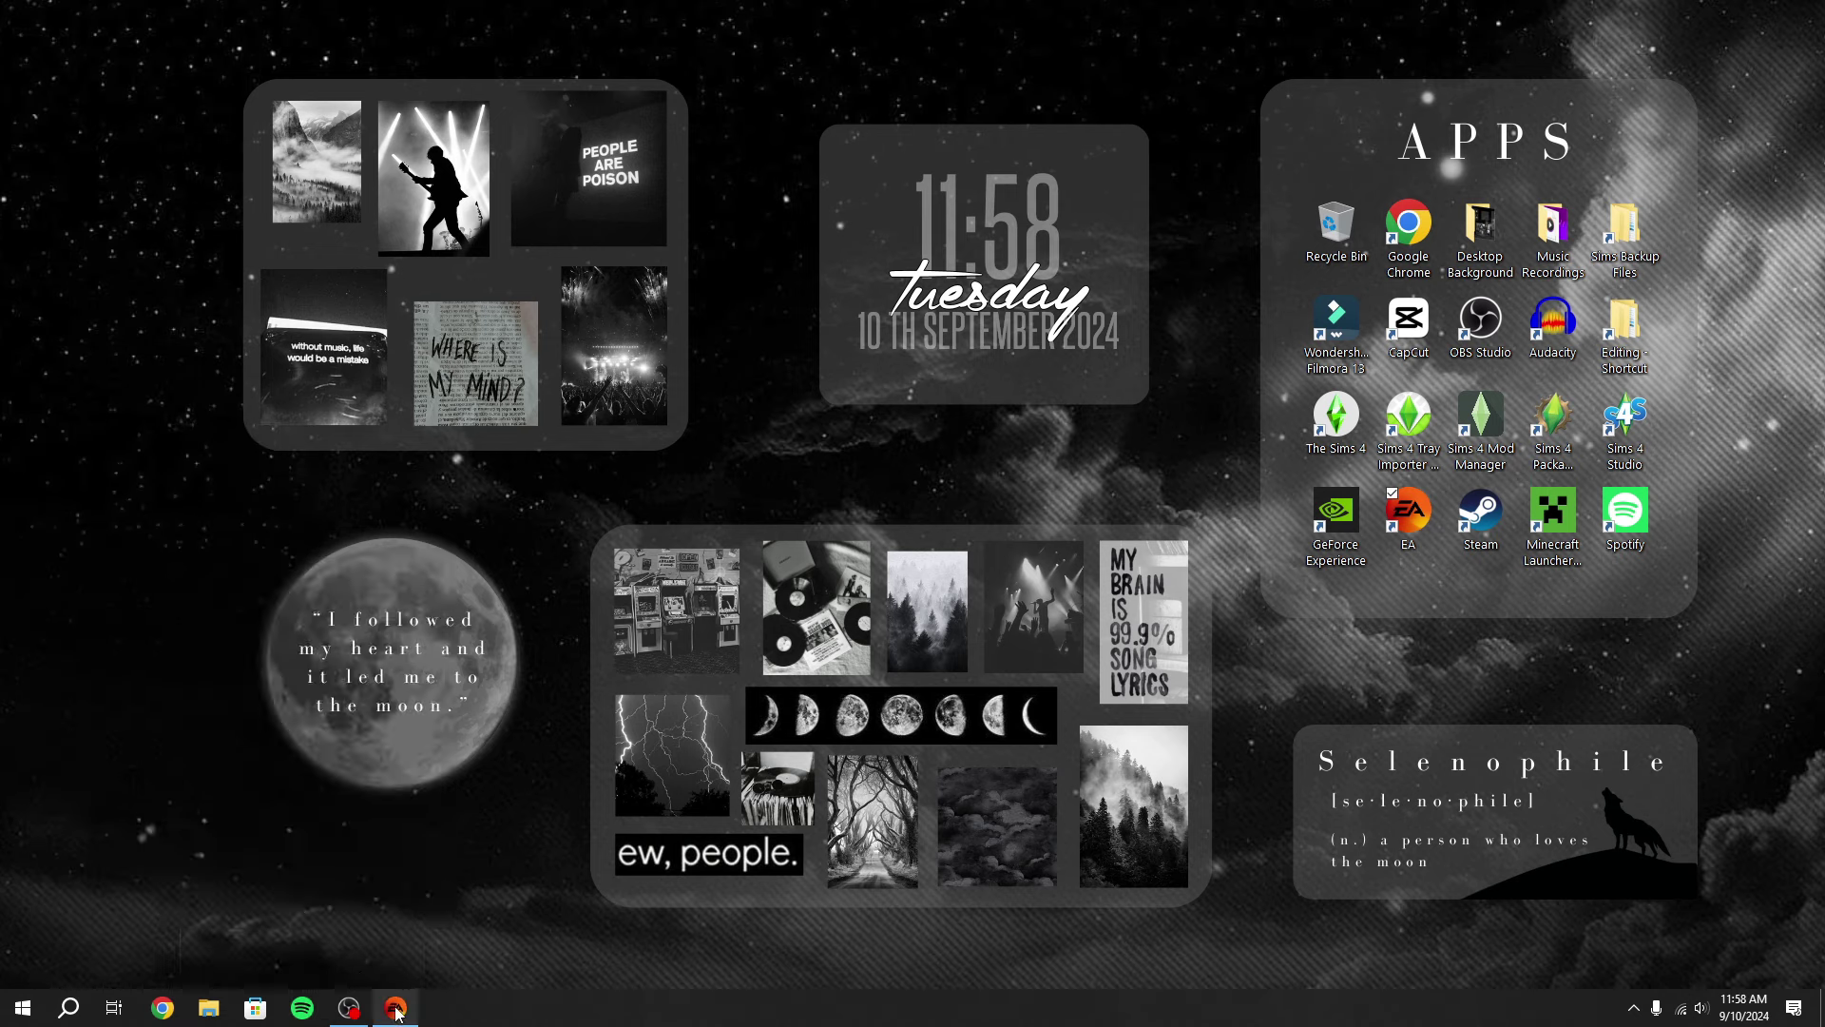
right_click(396, 1008)
left_click(352, 966)
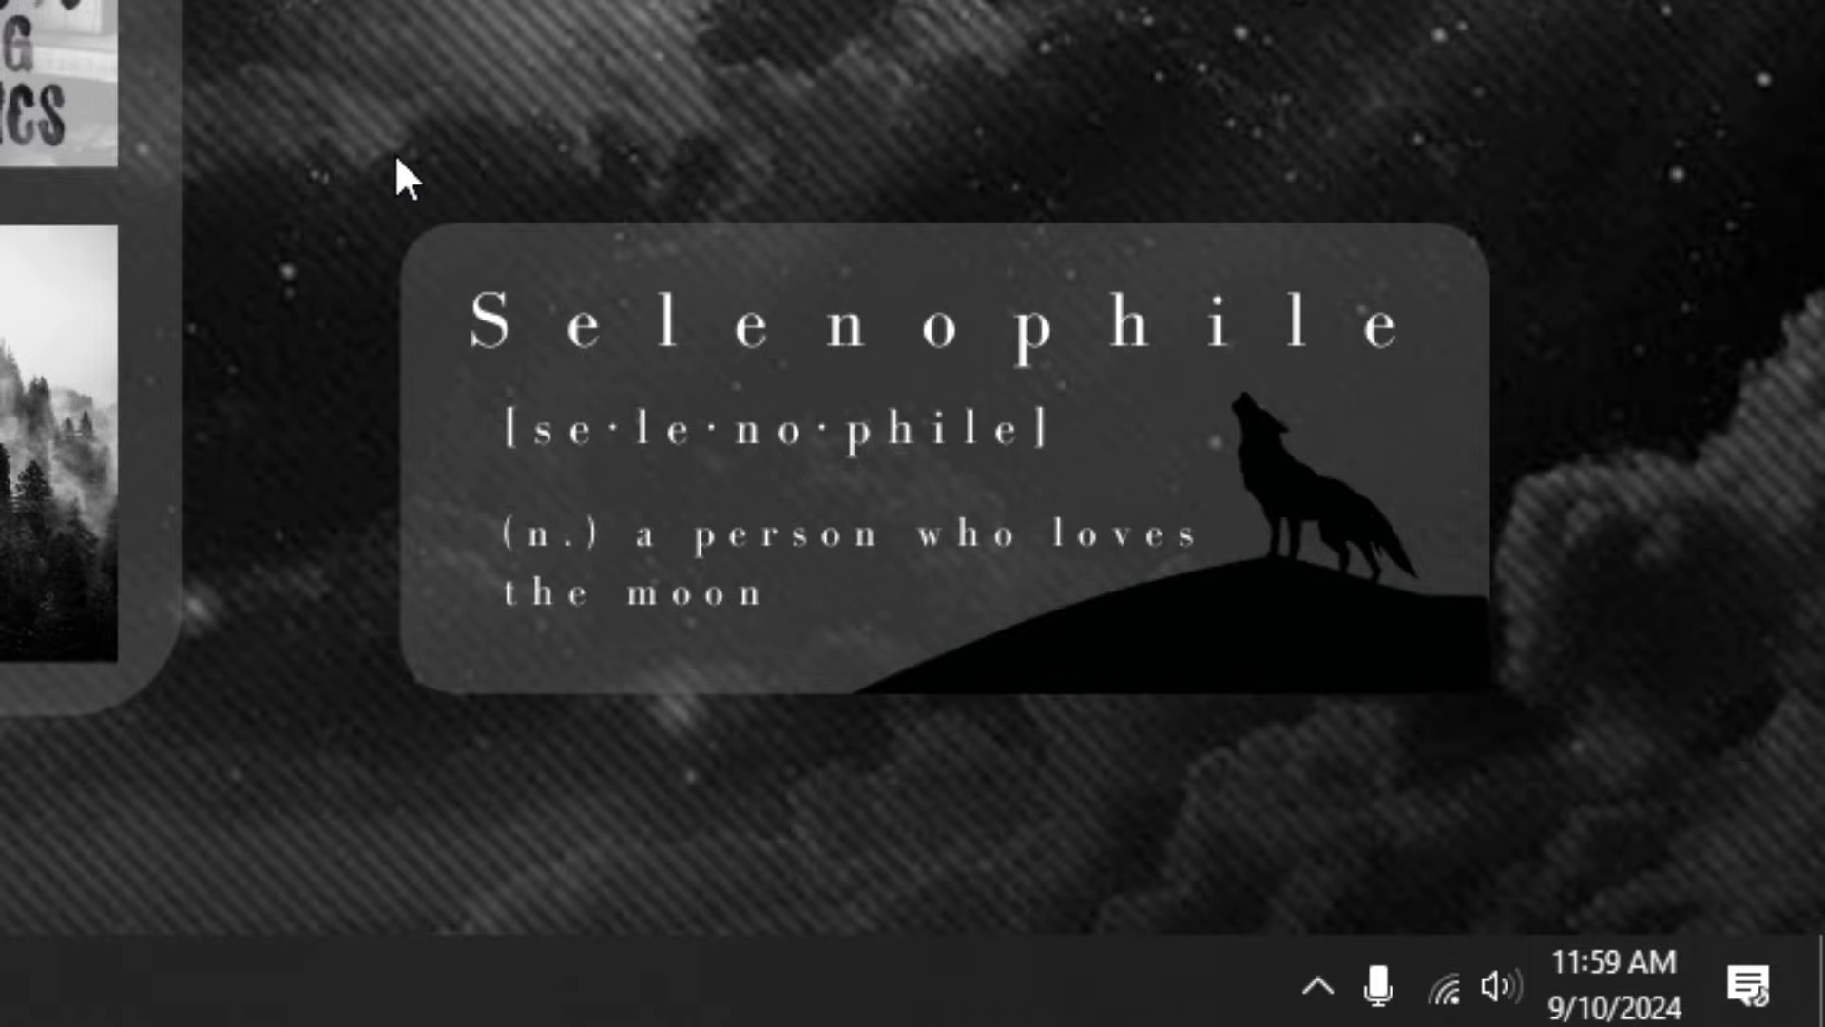
left_click(1318, 985)
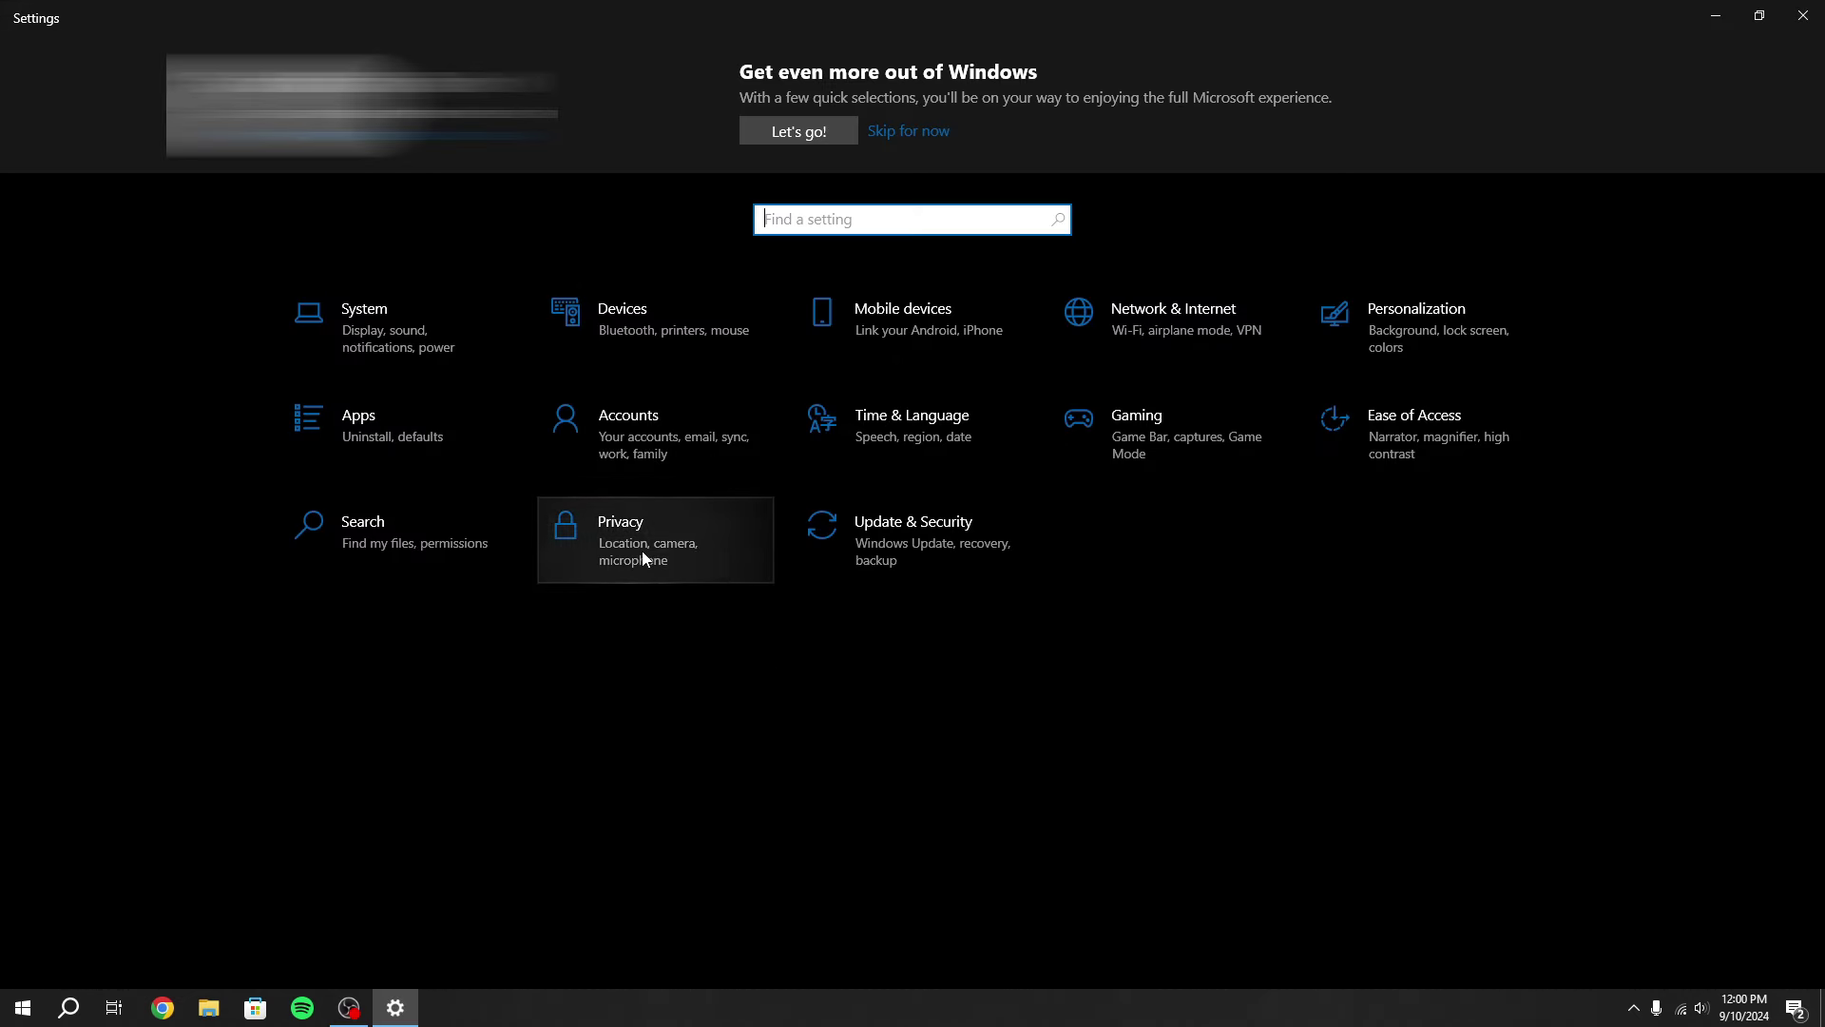
Turn off letting apps run in the background on the Background apps page of the Windows Privacy settings
left_click(637, 529)
scroll(164, 509, "down", 5)
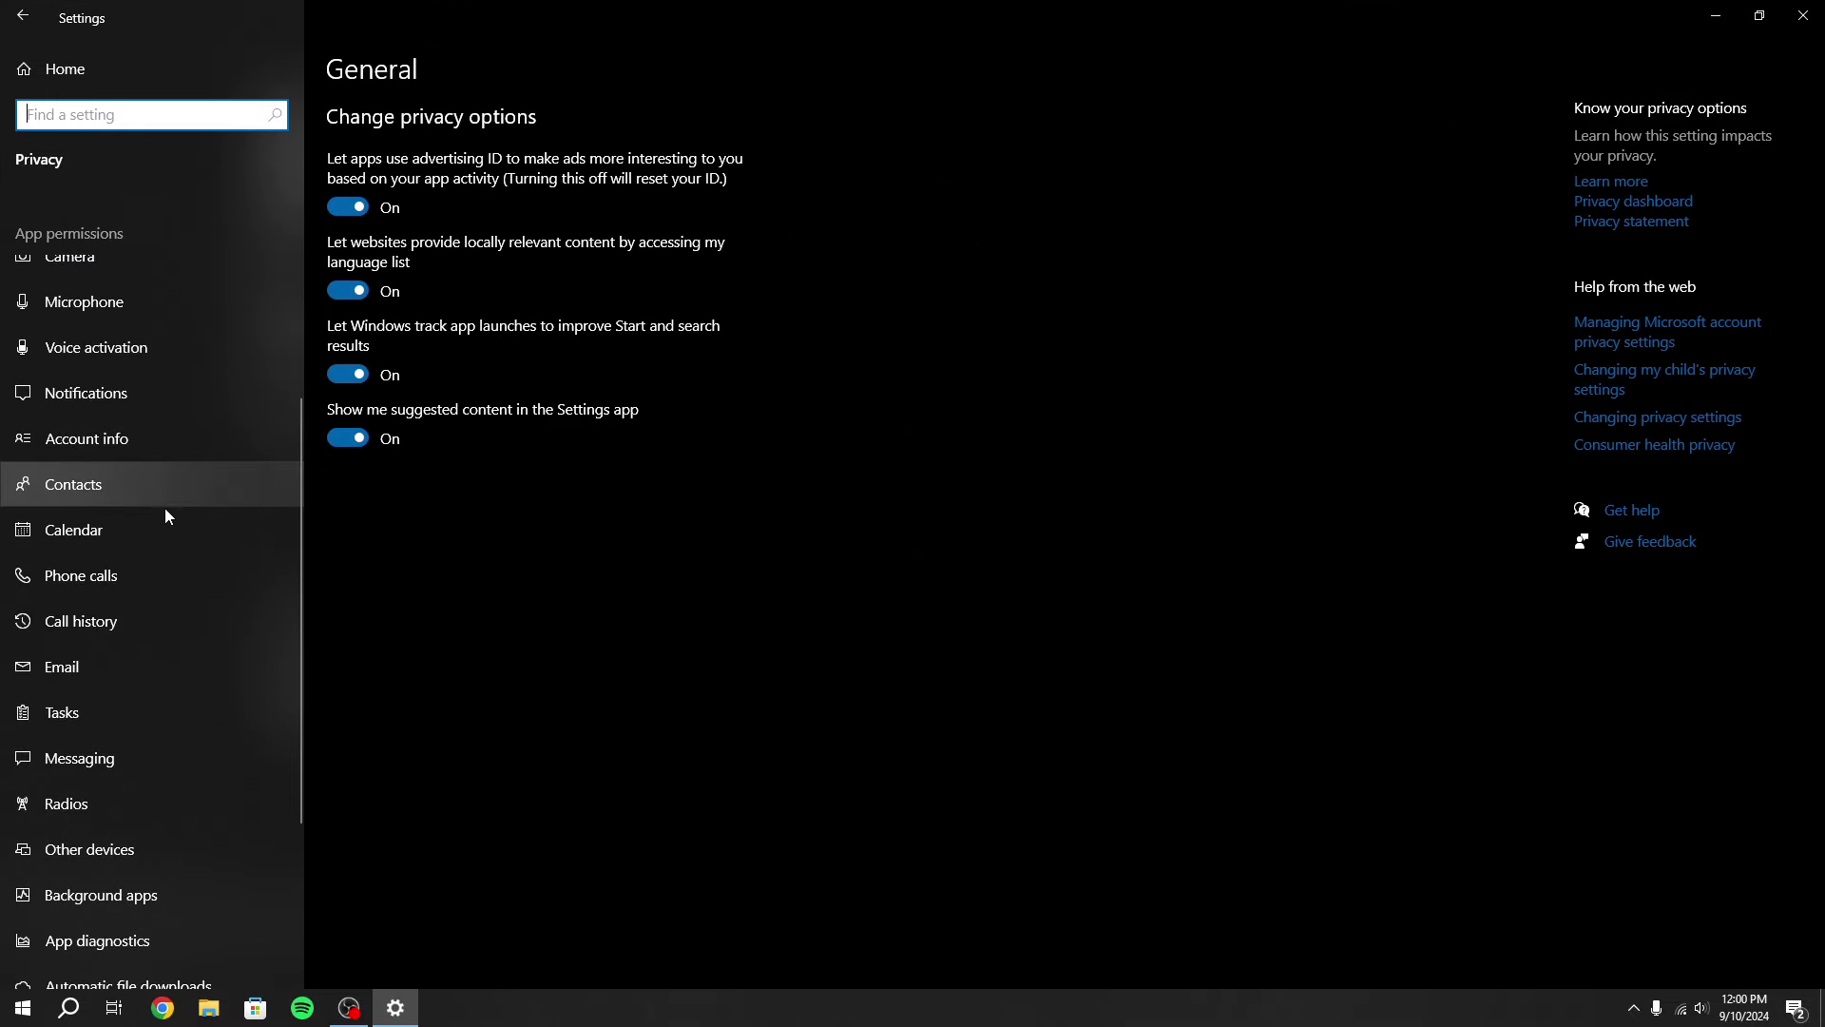
scroll(162, 515, "down", 1)
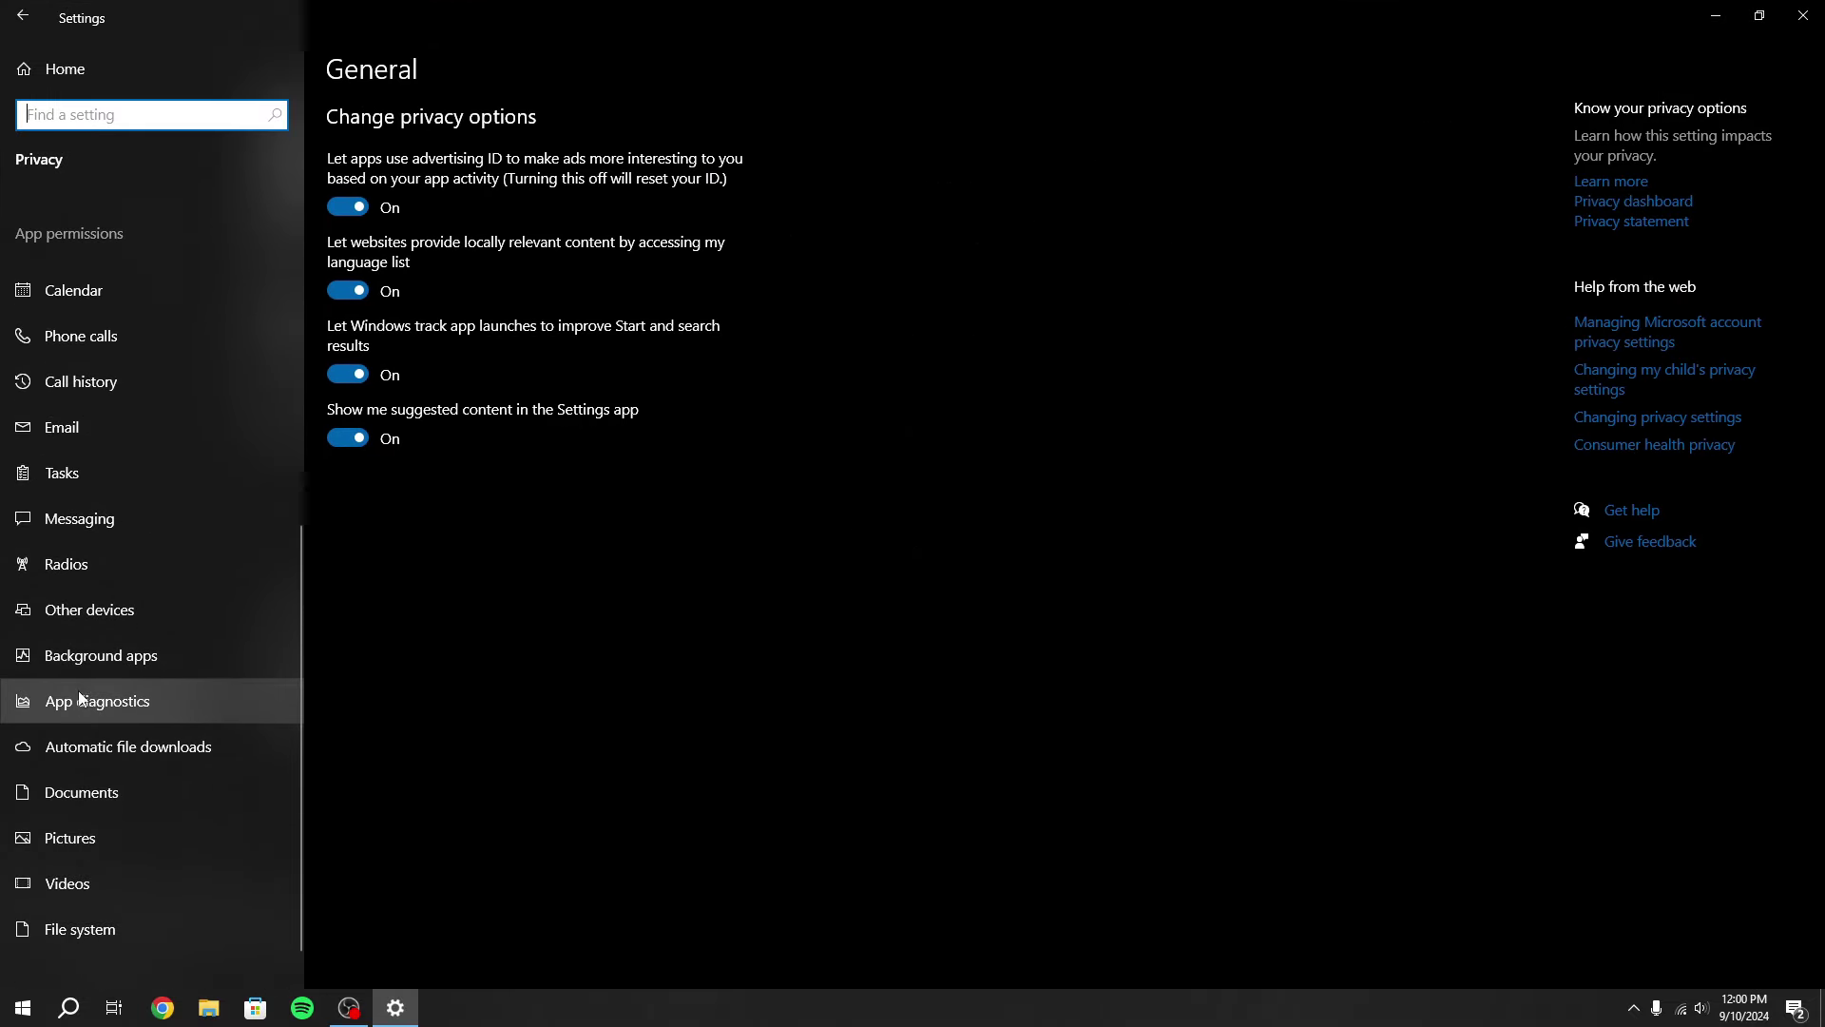
left_click(194, 658)
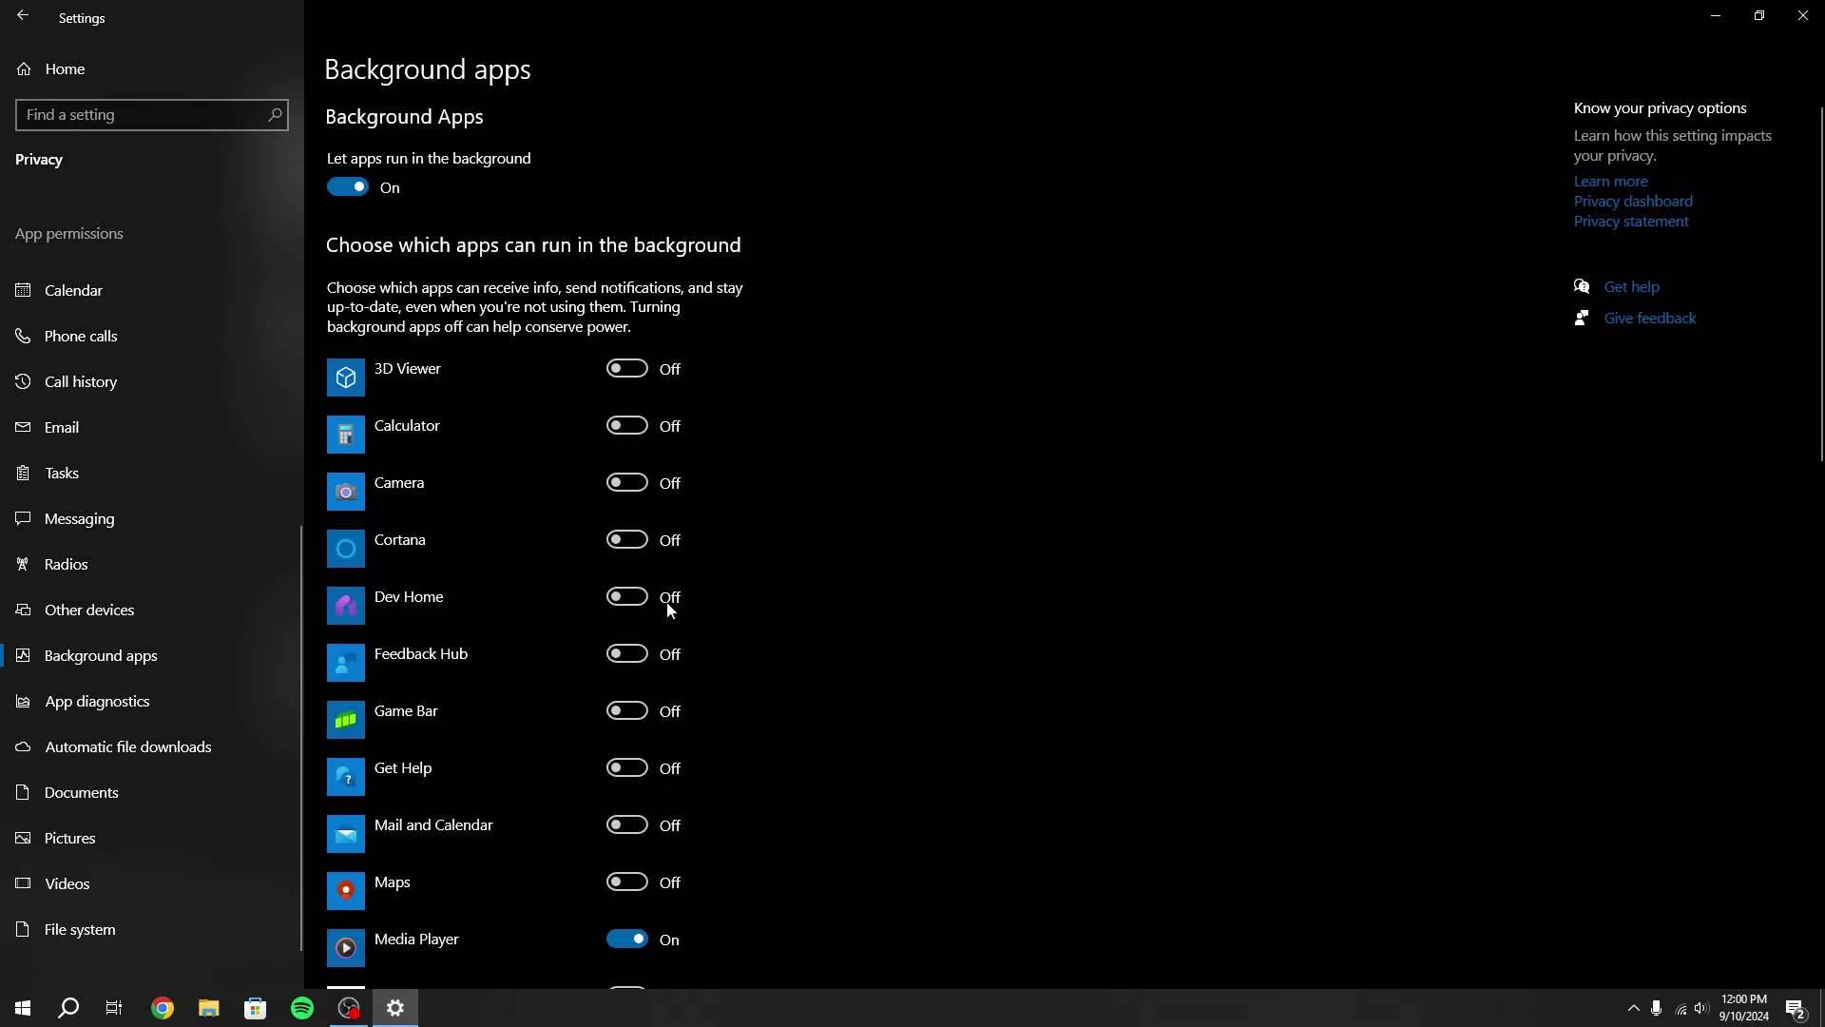
scroll(539, 432, "down", 1)
scroll(542, 432, "down", 3)
scroll(549, 436, "up", 4)
left_click(367, 189)
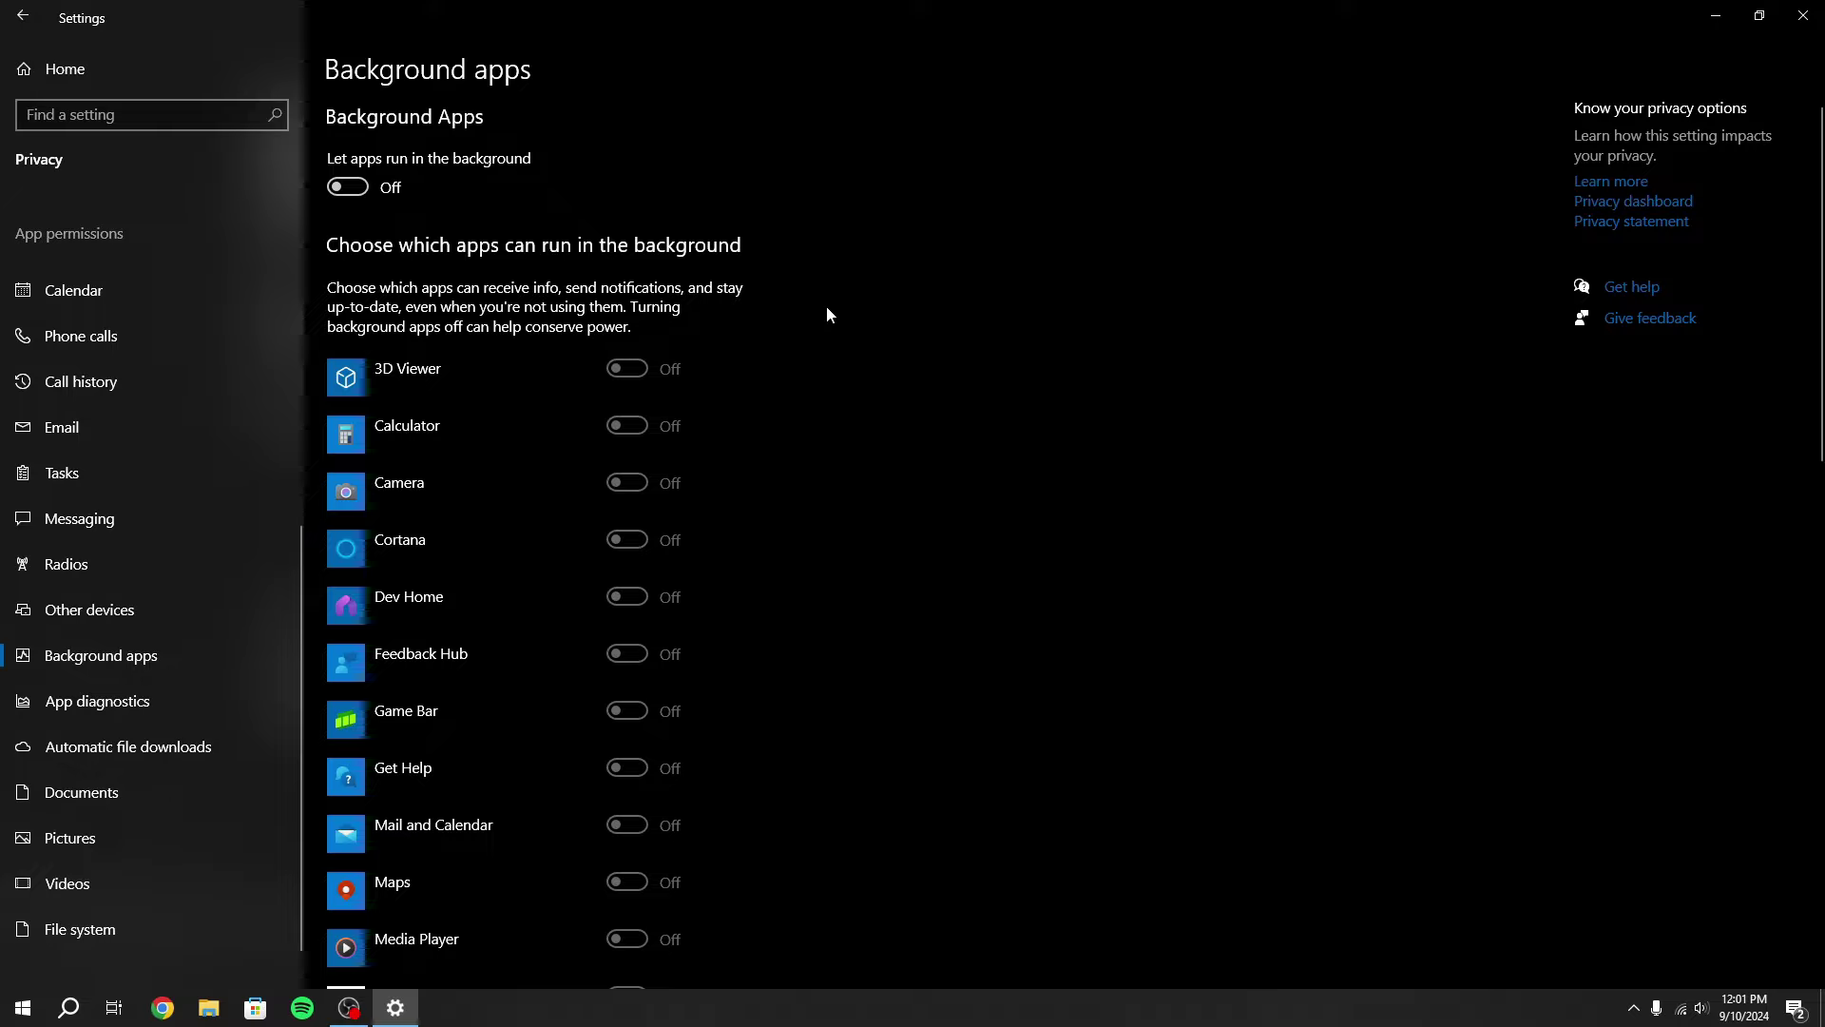
Open the Game Mode page in the Gaming section of the Windows settings
left_click(38, 65)
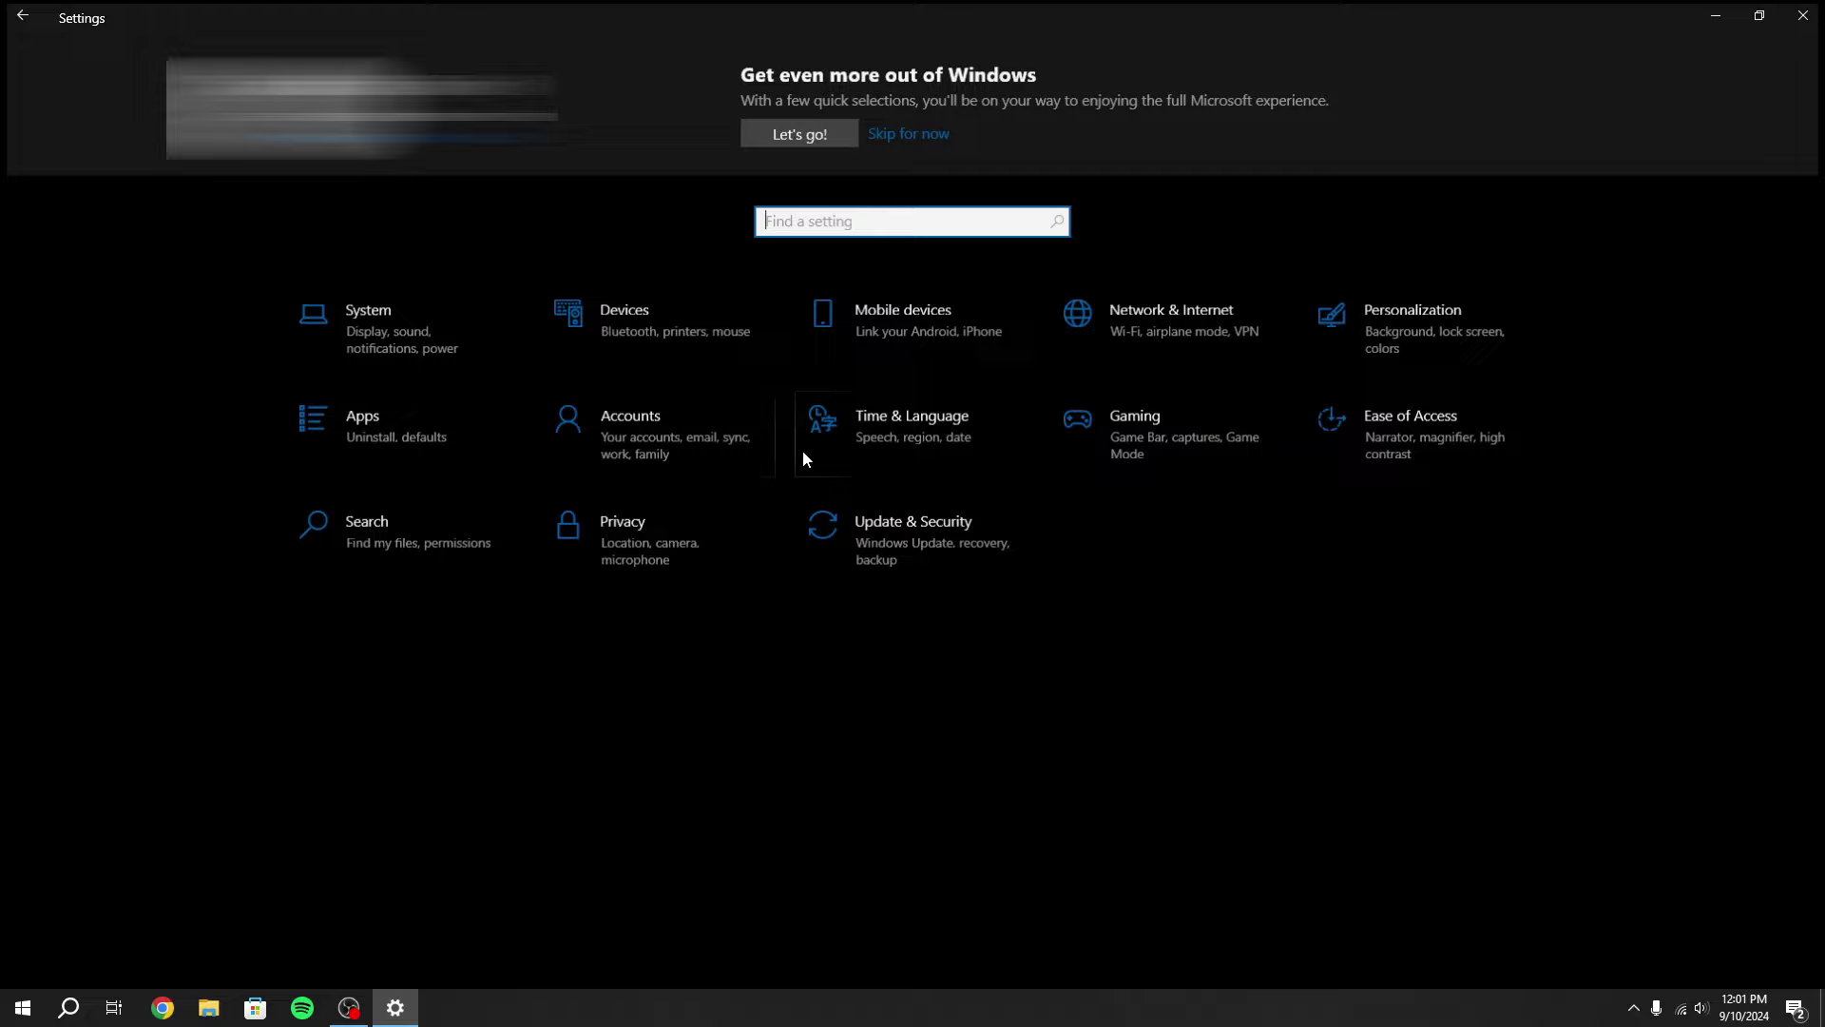
left_click(1152, 419)
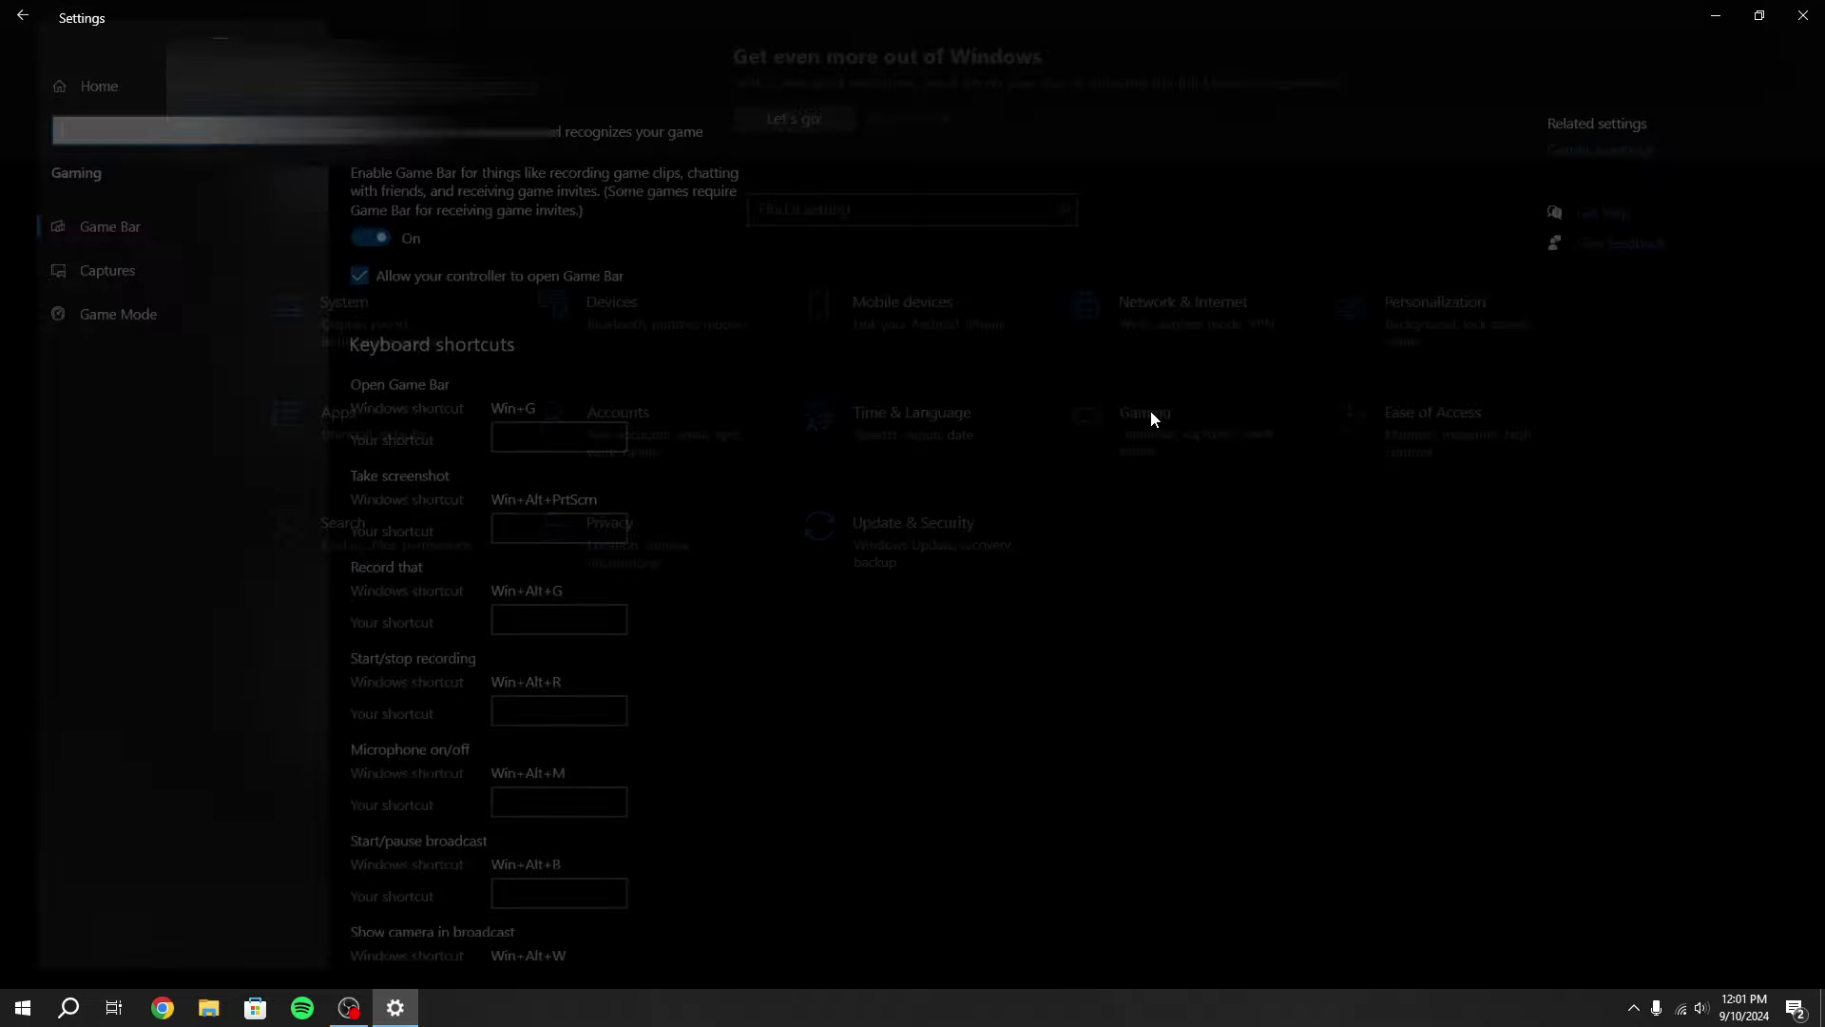
left_click(146, 310)
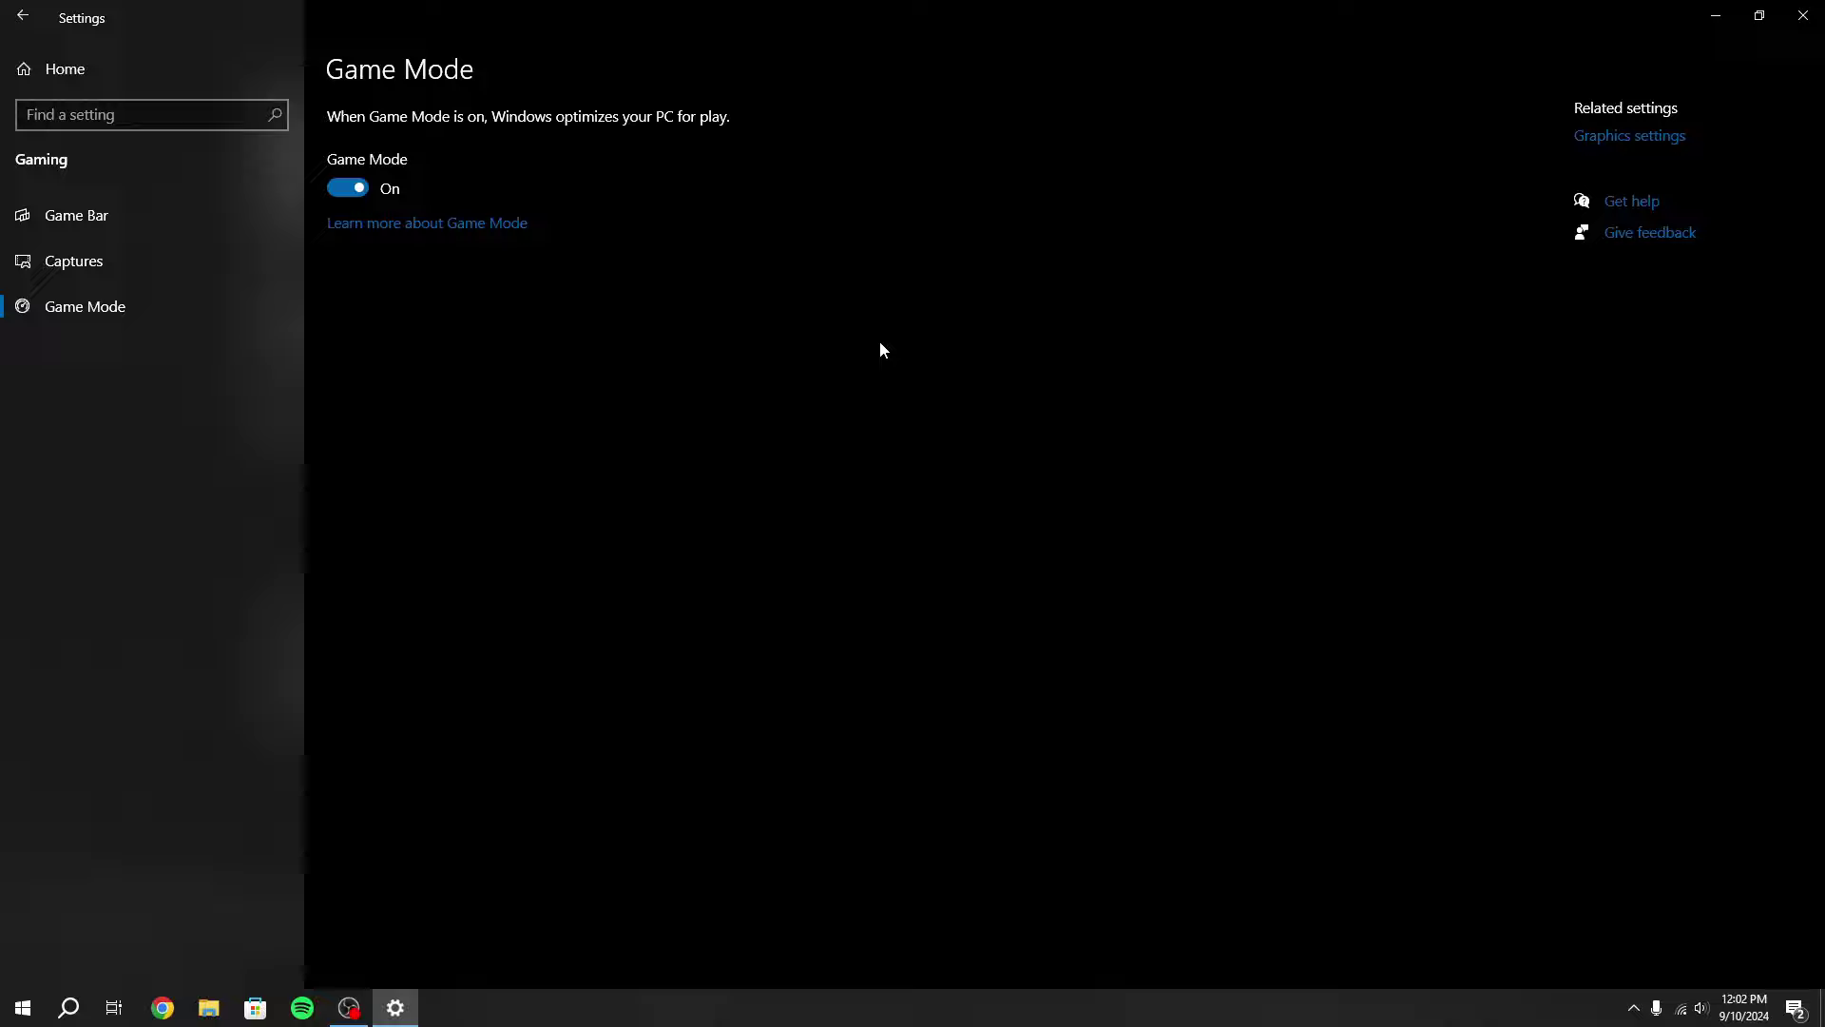
Open the related Graphics settings from the Game Mode page and start browsing for a desktop app to add
key("ctrl+e")
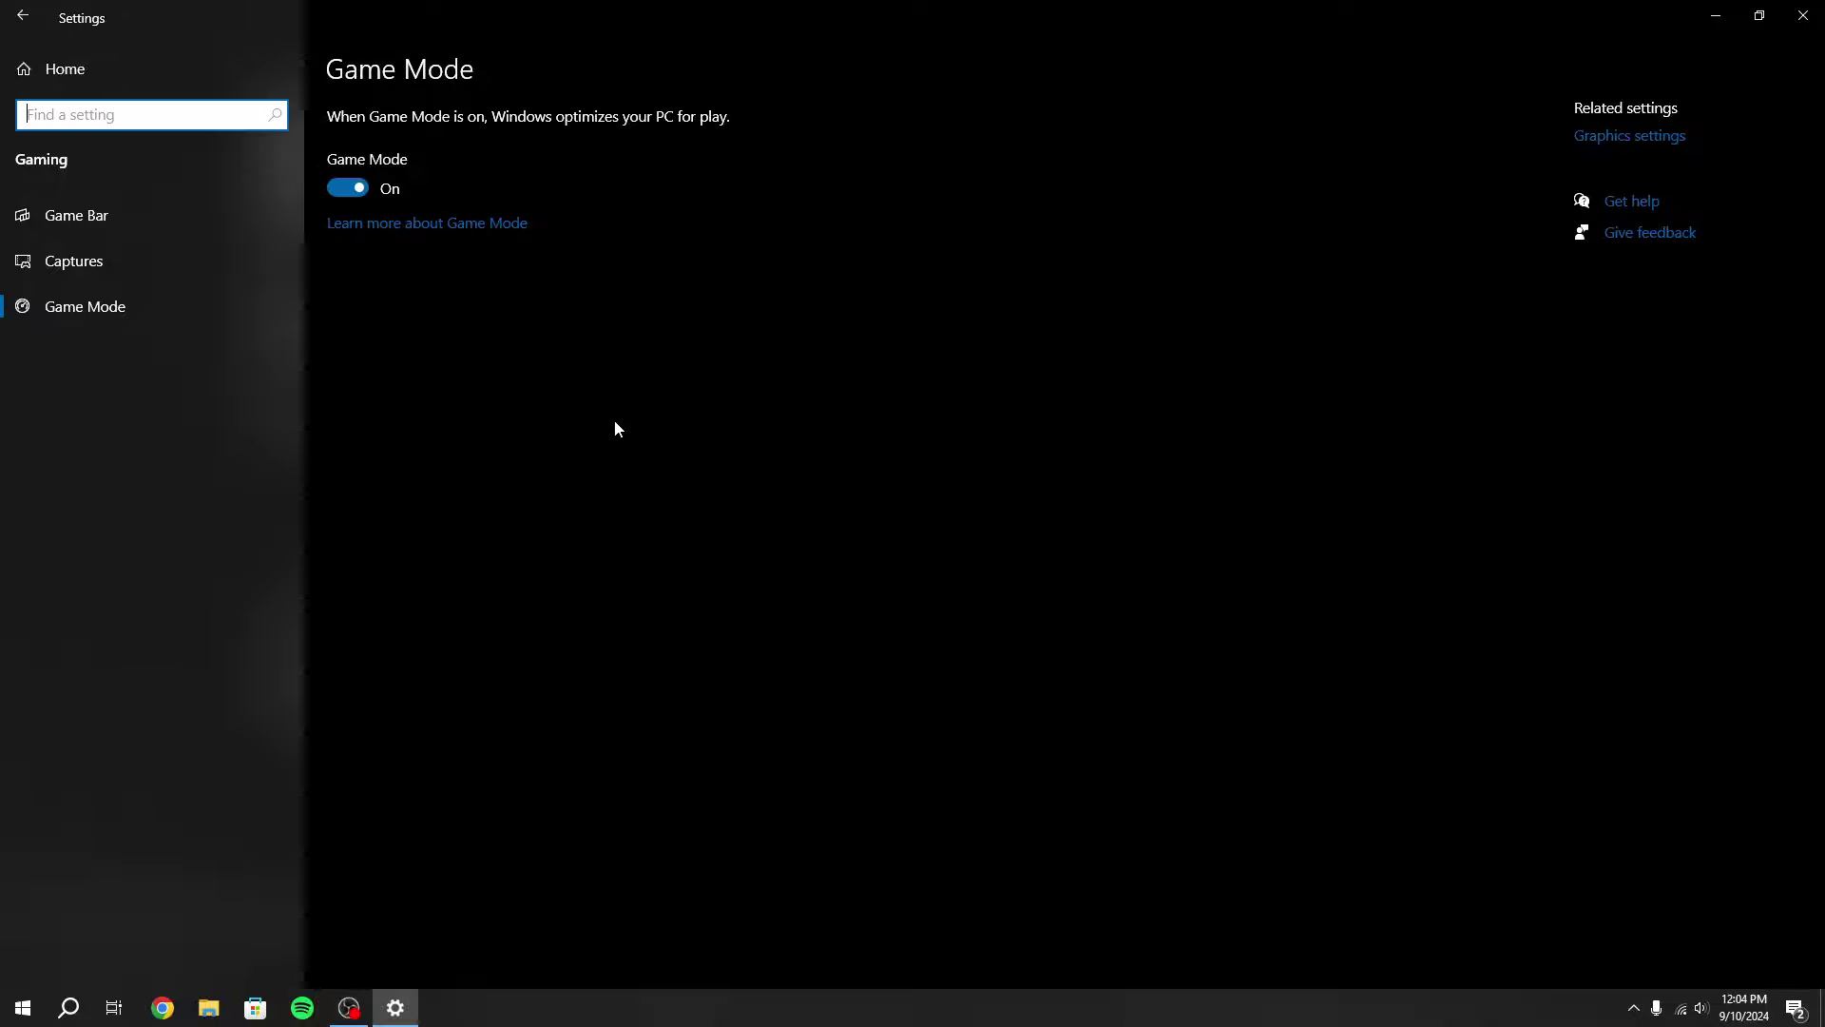
key("super+Down")
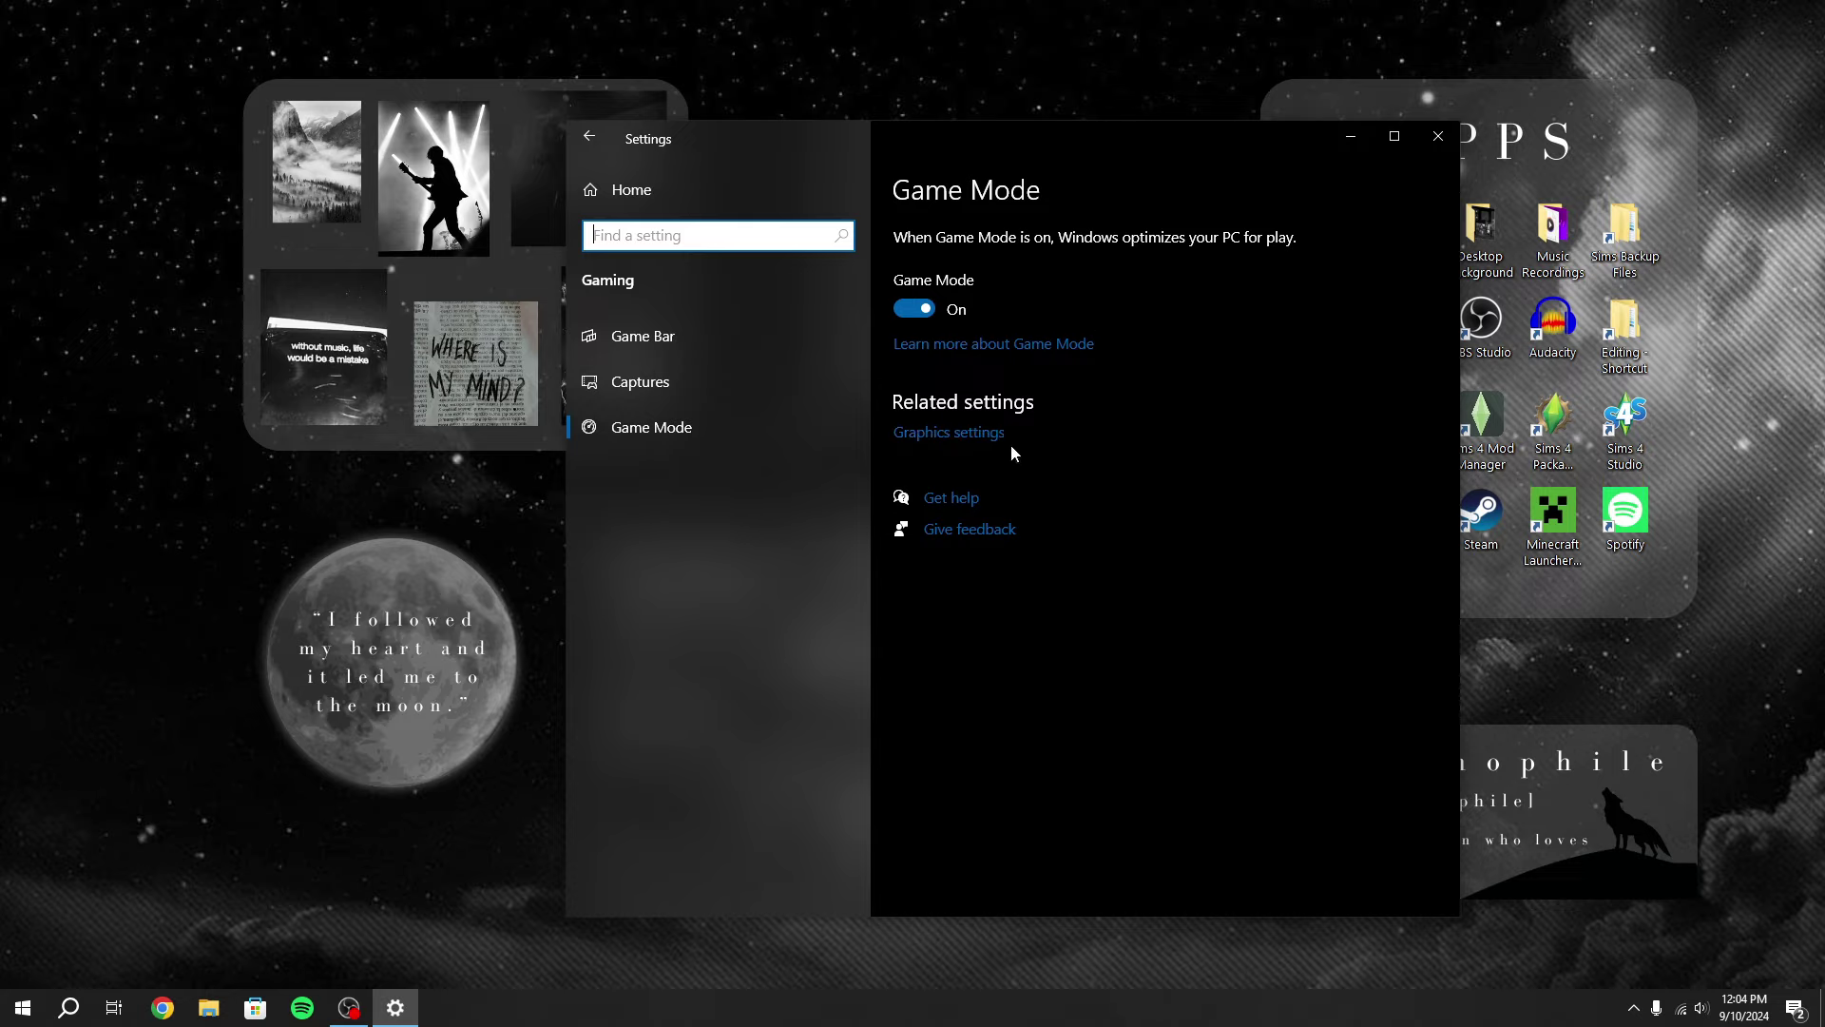
key("super+Up")
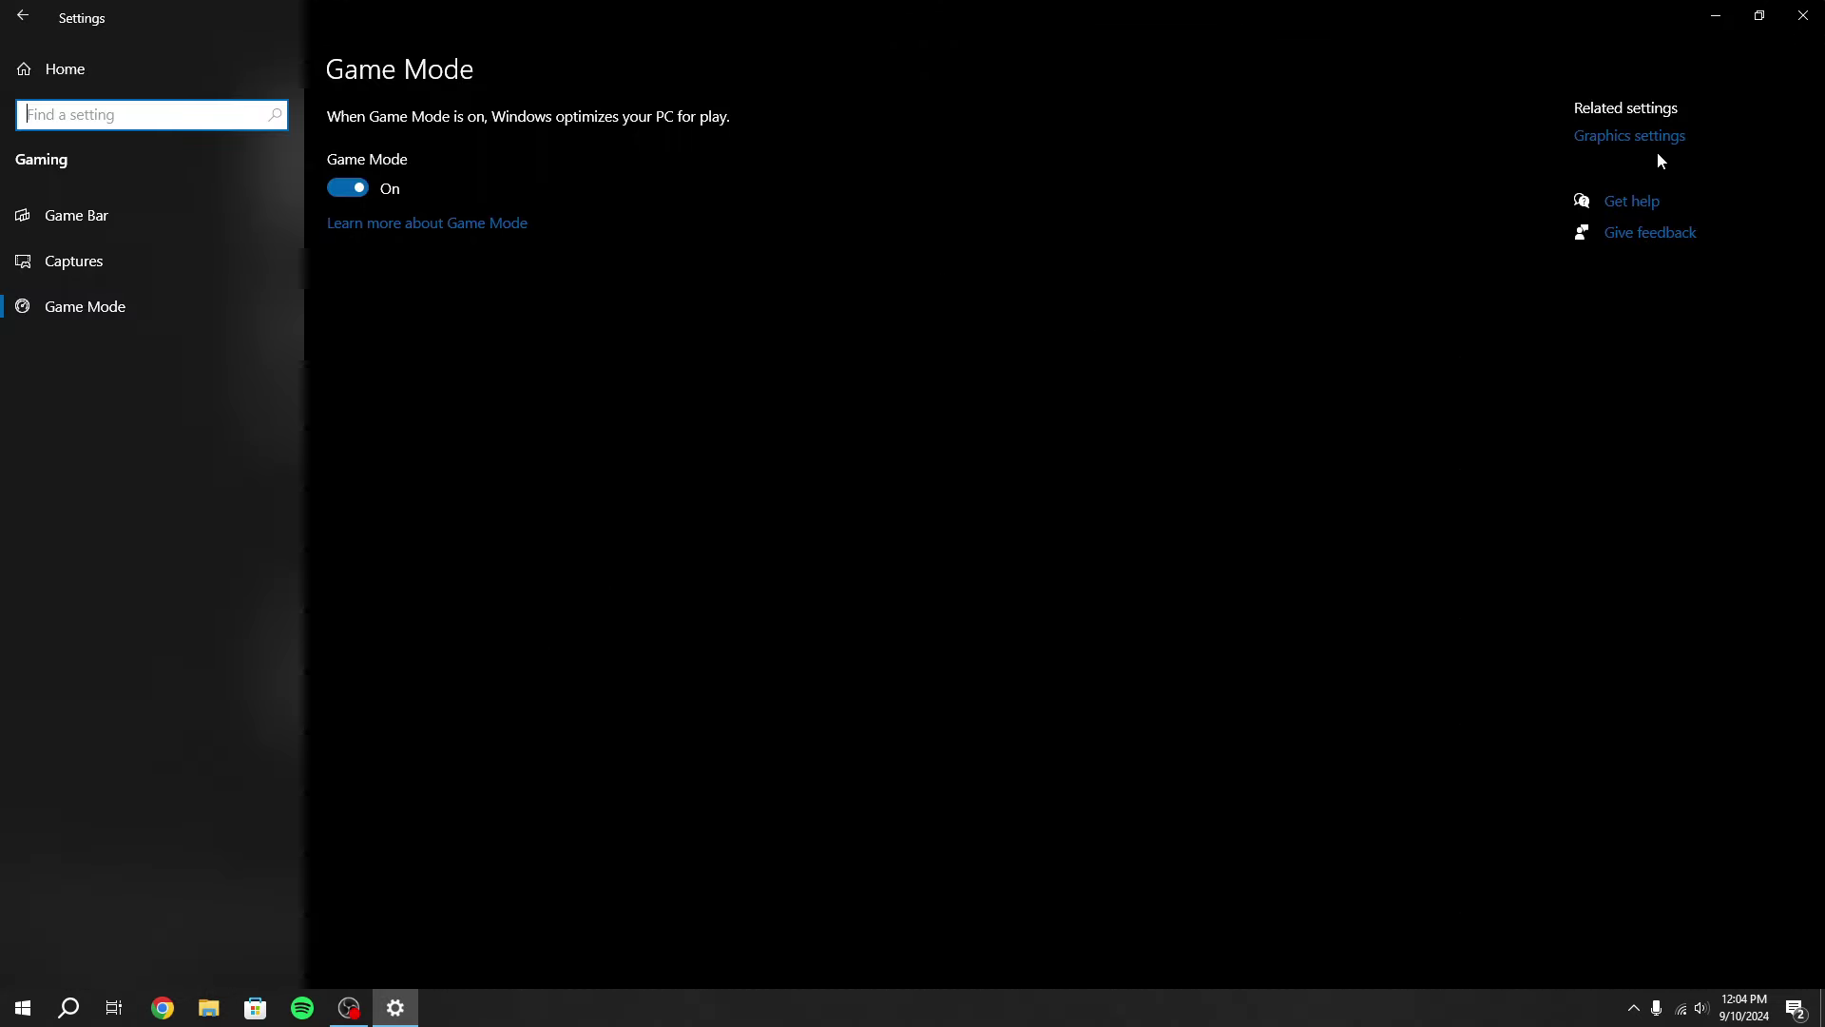
left_click(1589, 136)
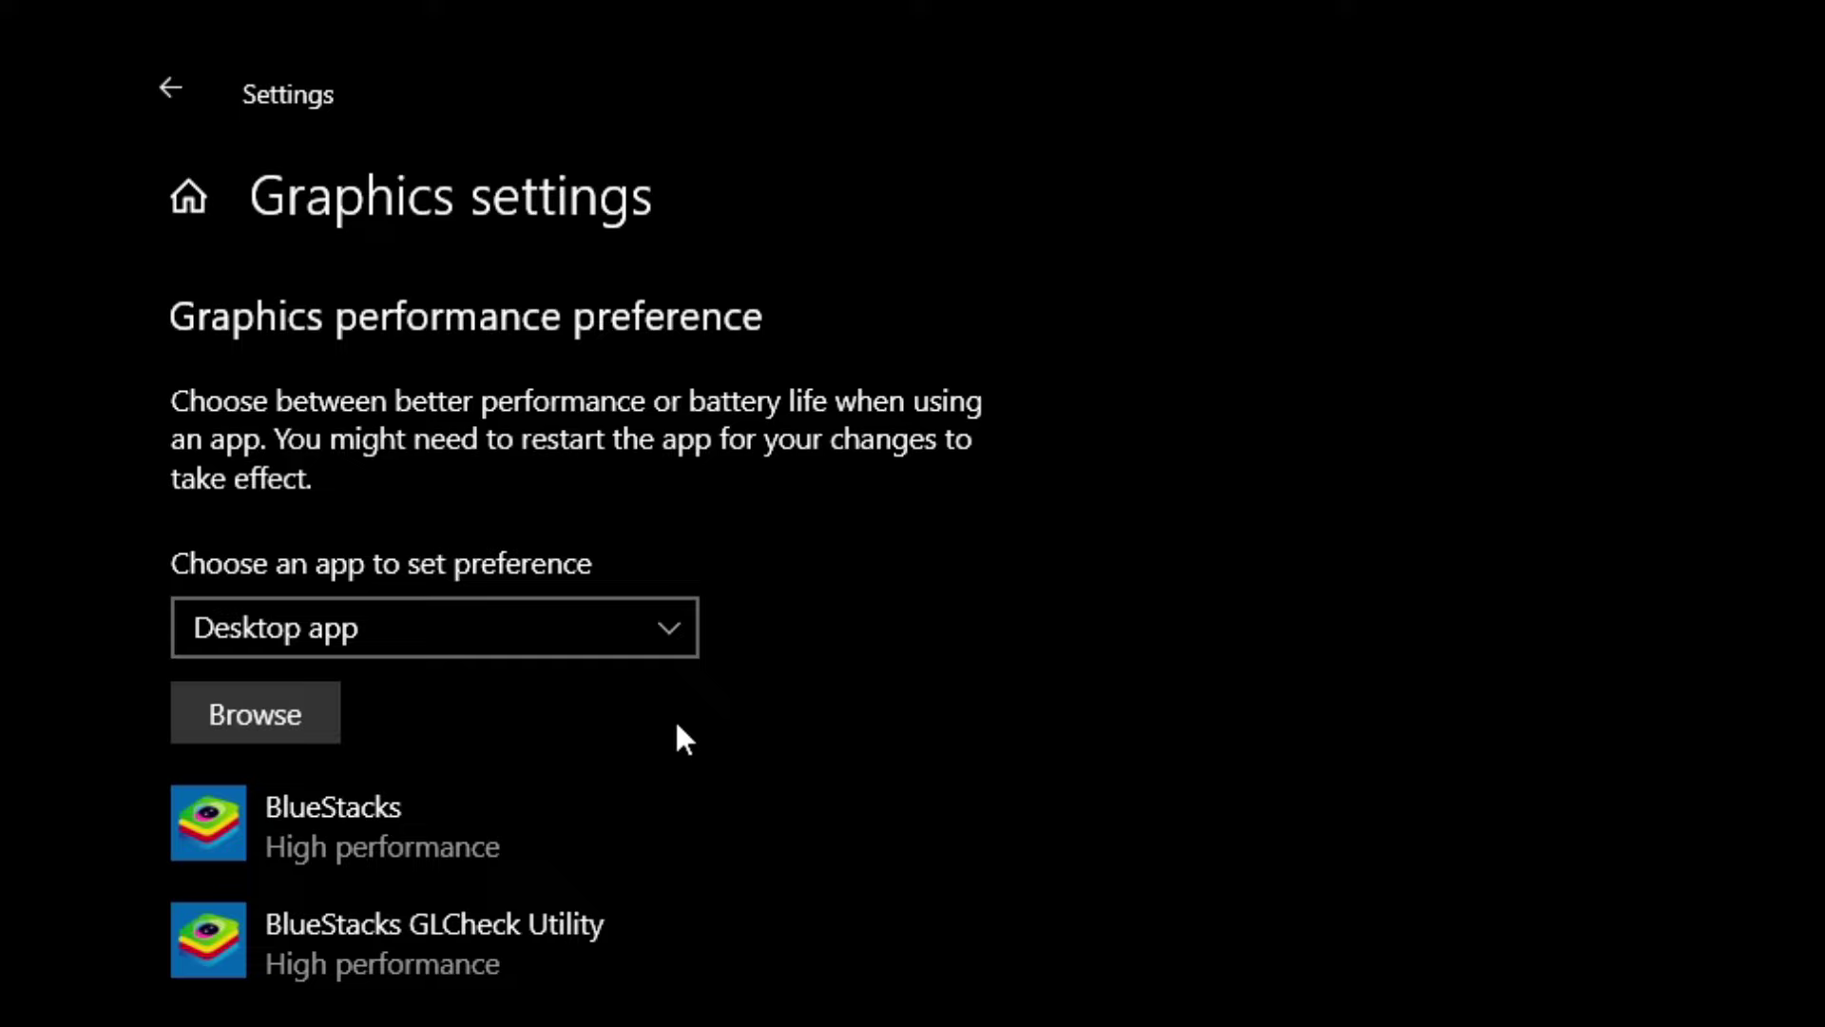
left_click(237, 709)
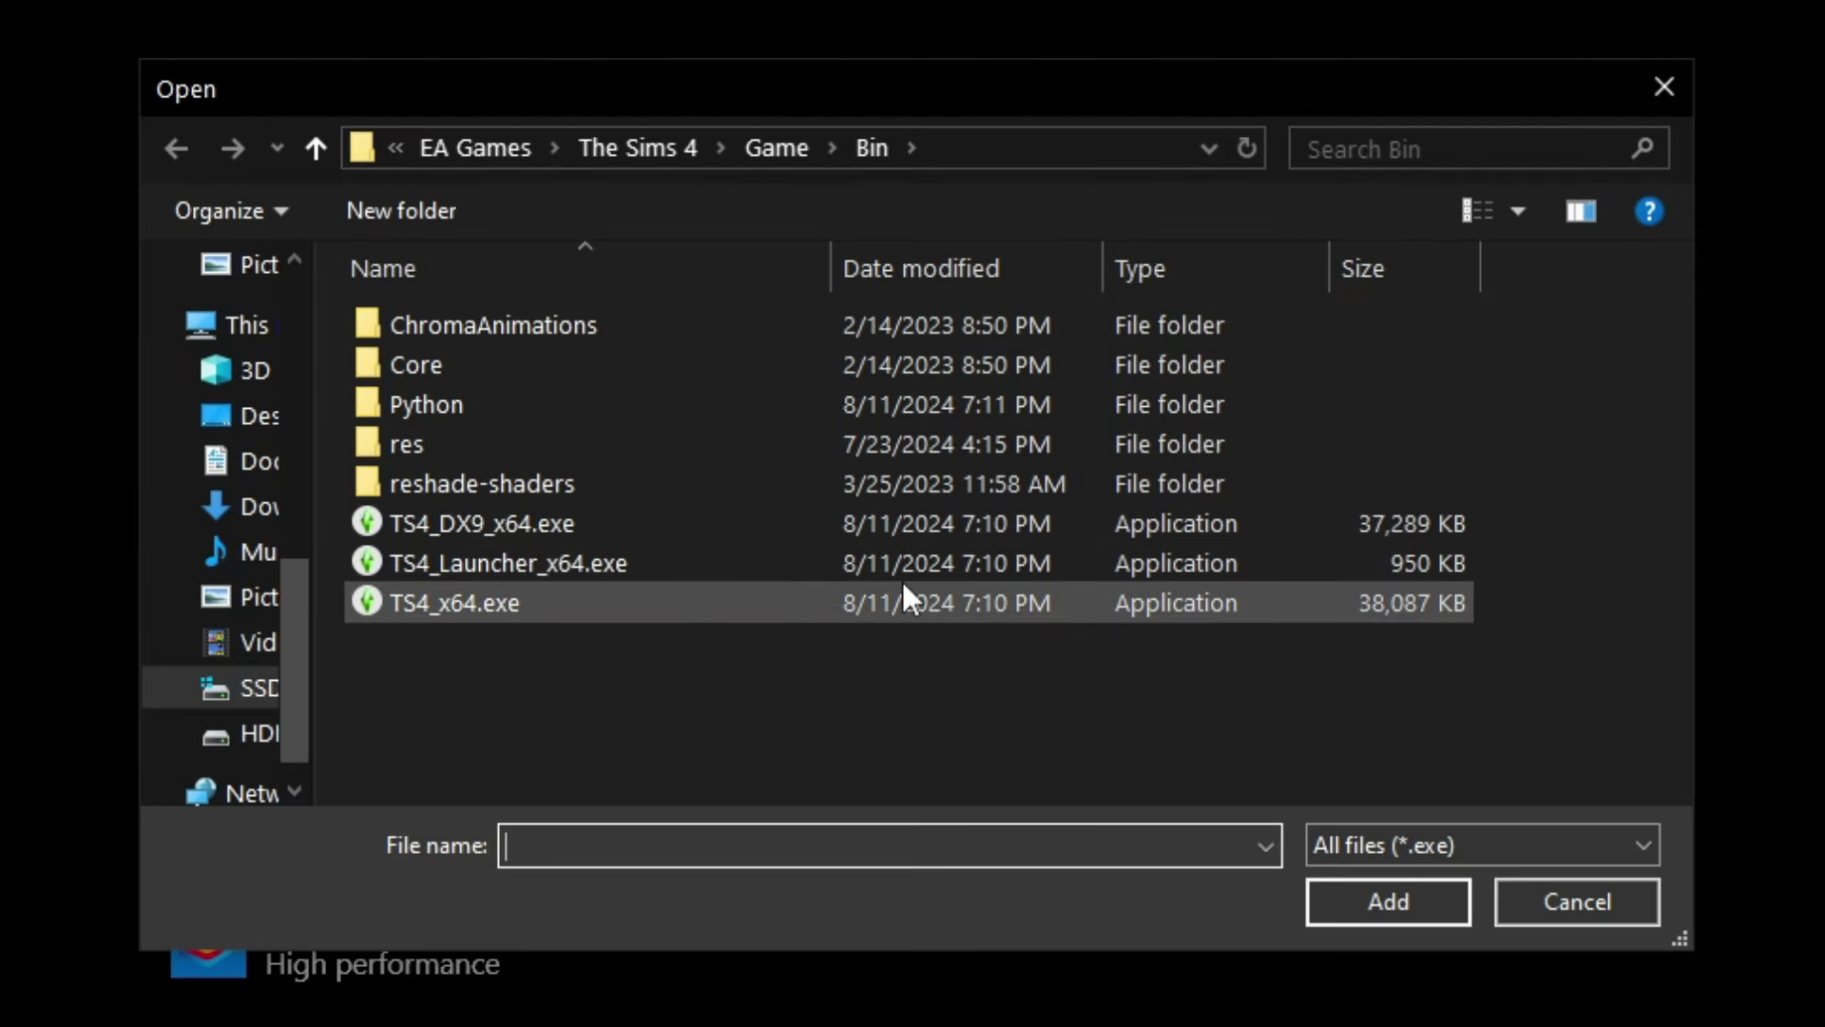
left_click(228, 462)
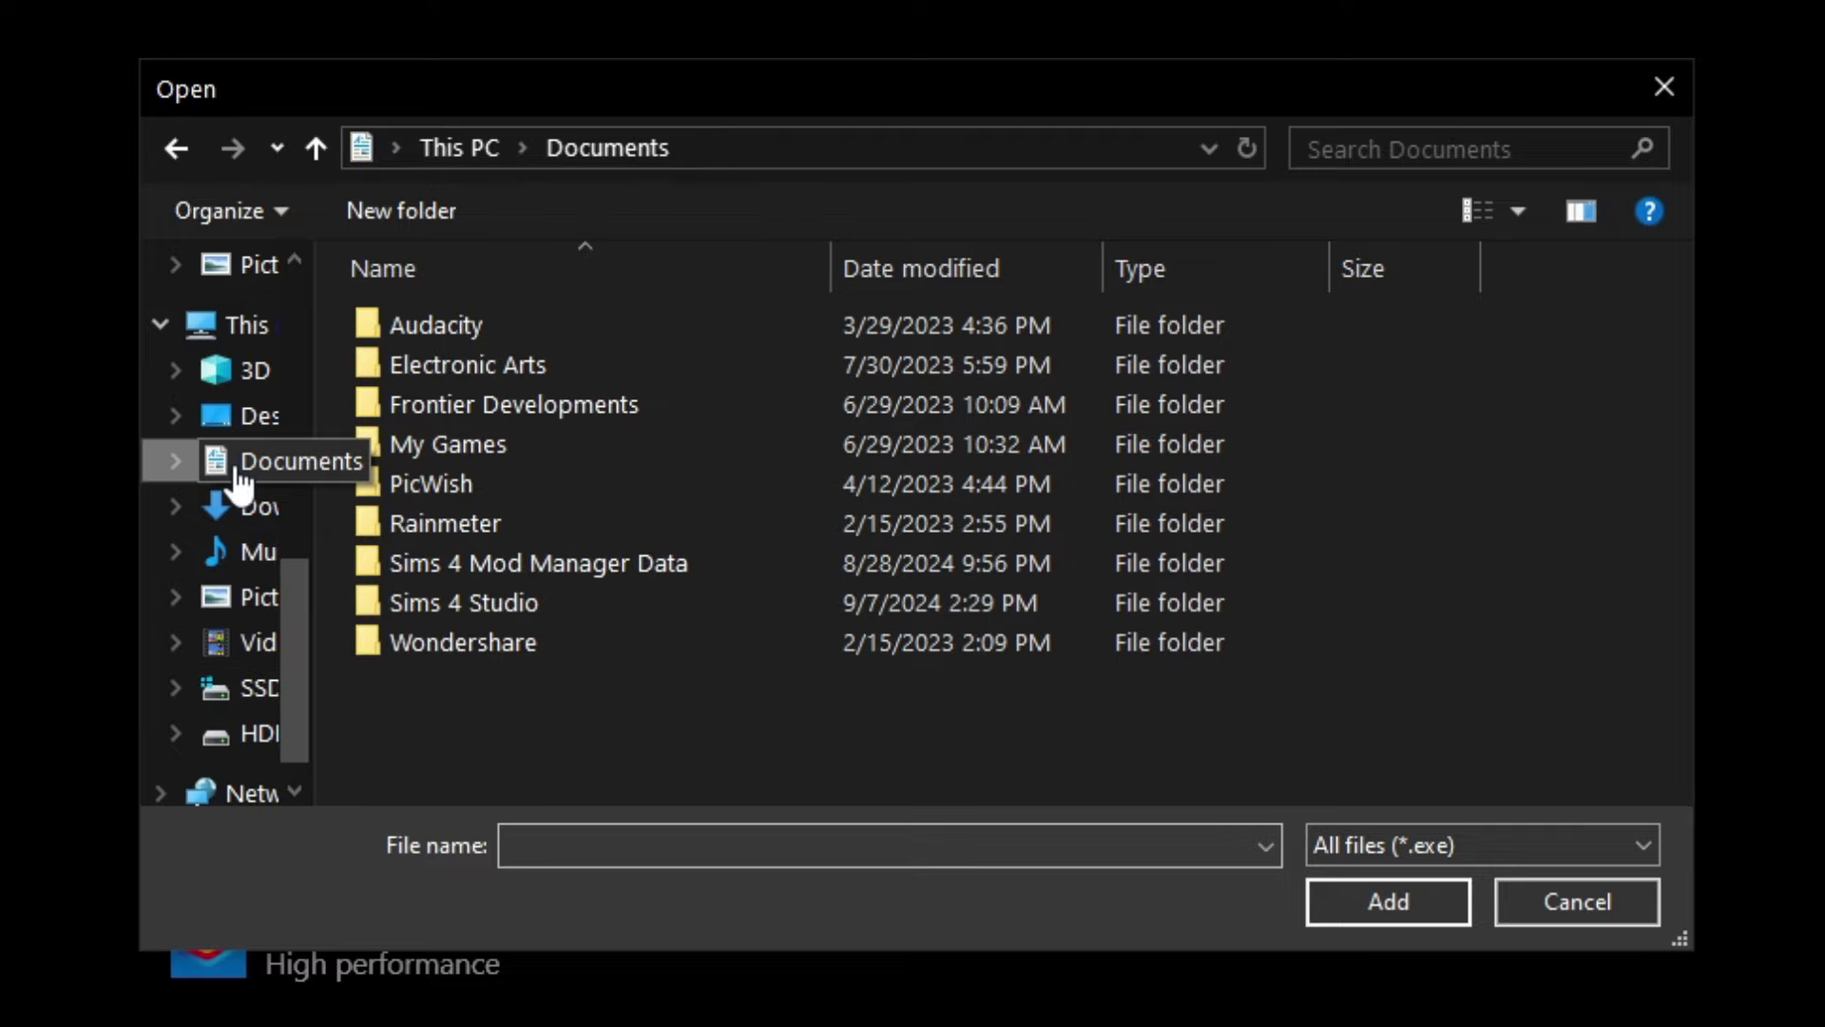
double_click(458, 367)
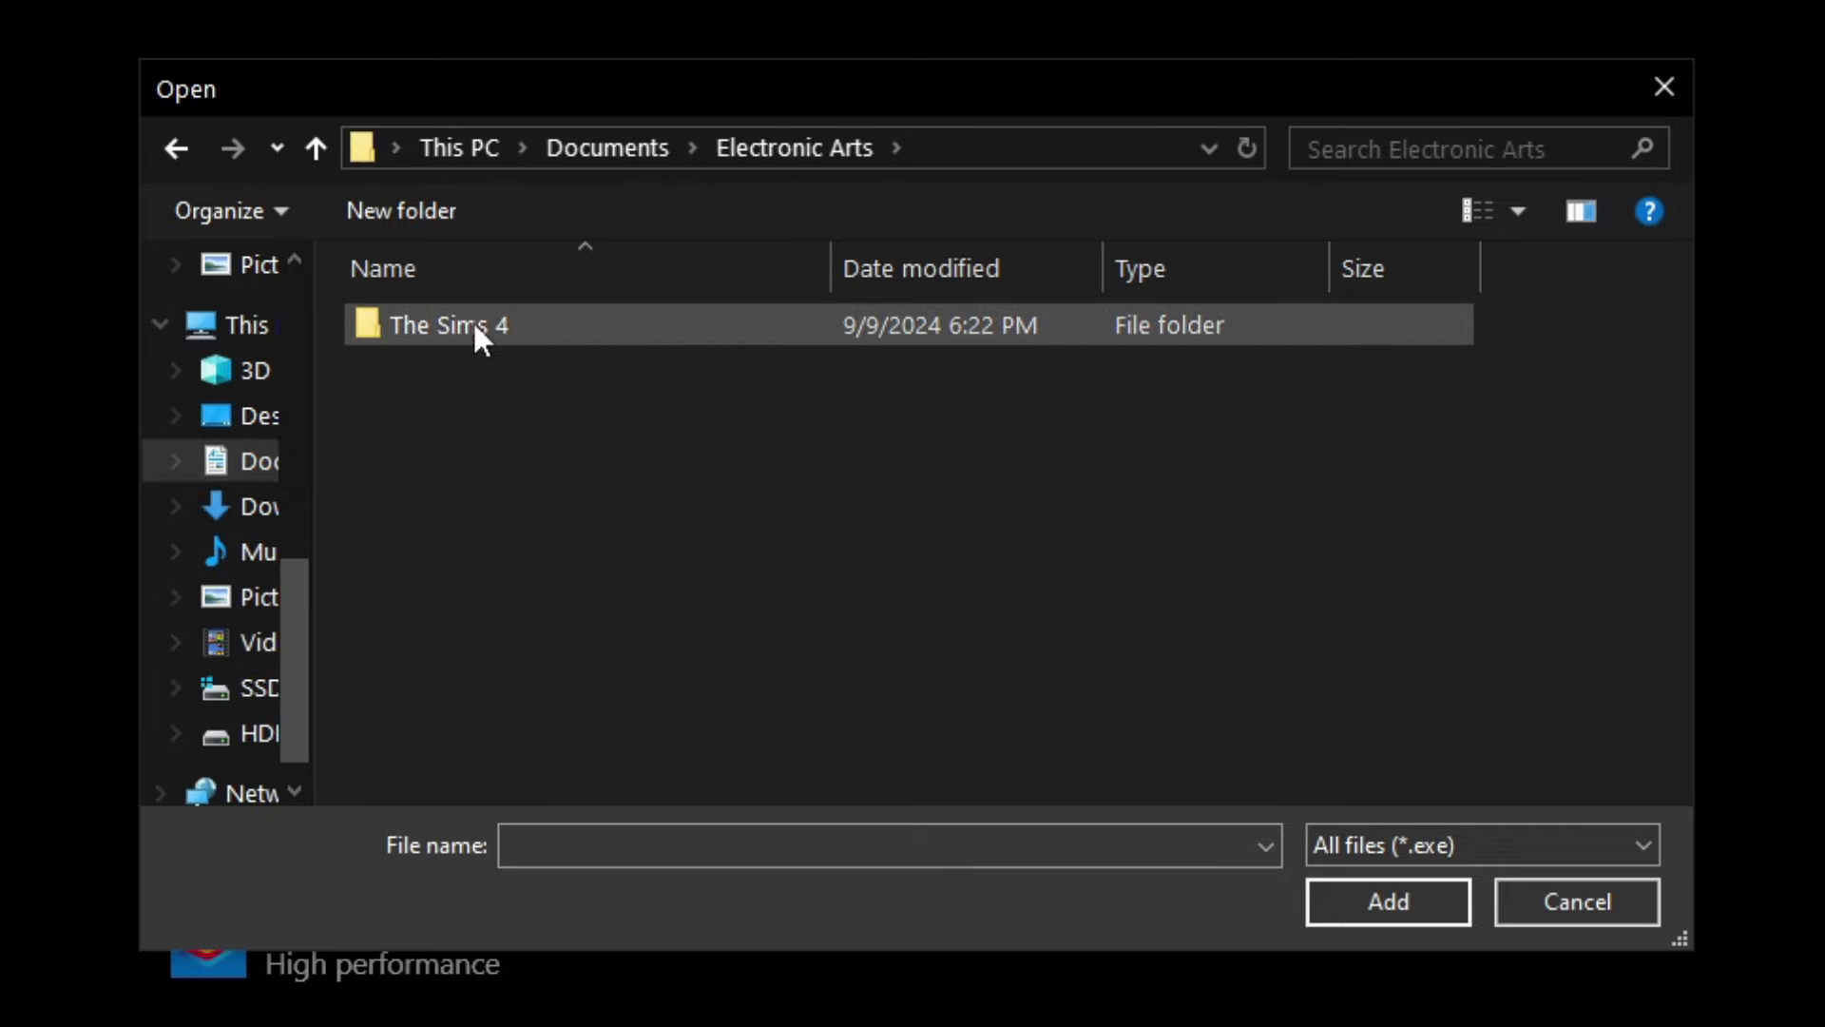
double_click(473, 322)
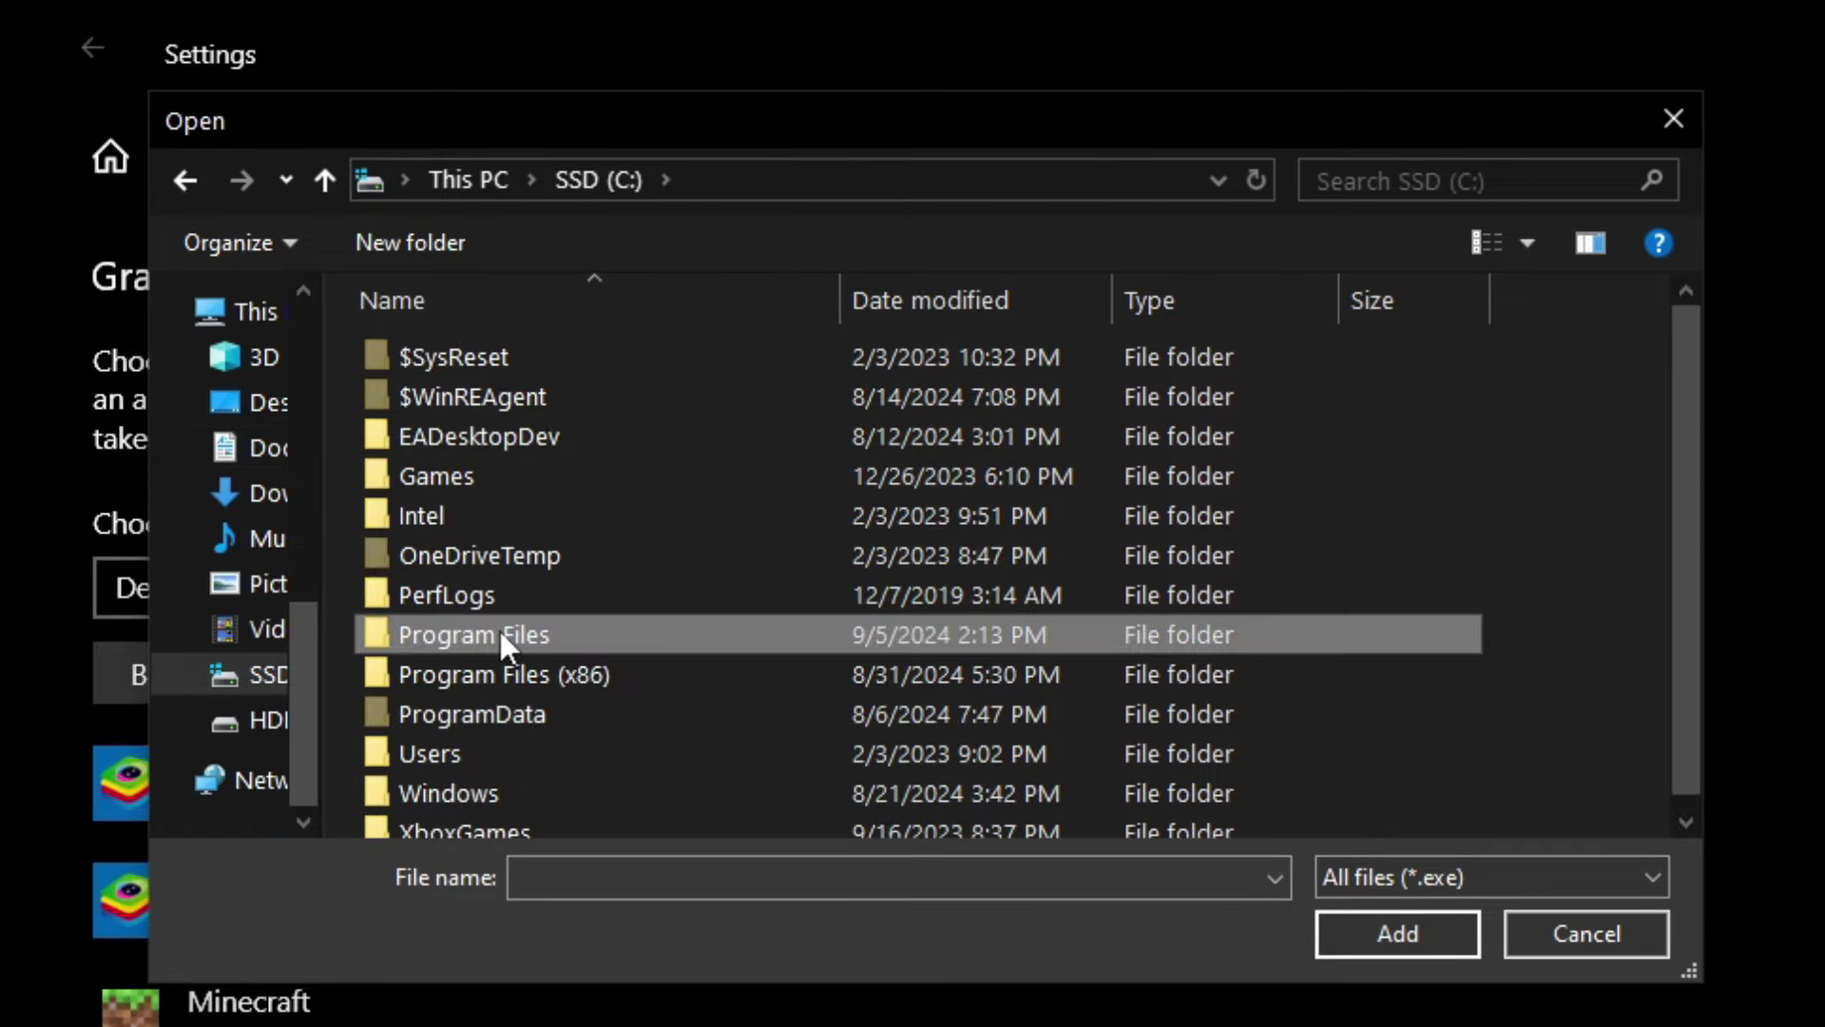
Add TS4_x64.exe from C:\Program Files\EA Games\The Sims 4\Game\Bin to the graphics performance preference list
scroll(500, 632, "down", 1)
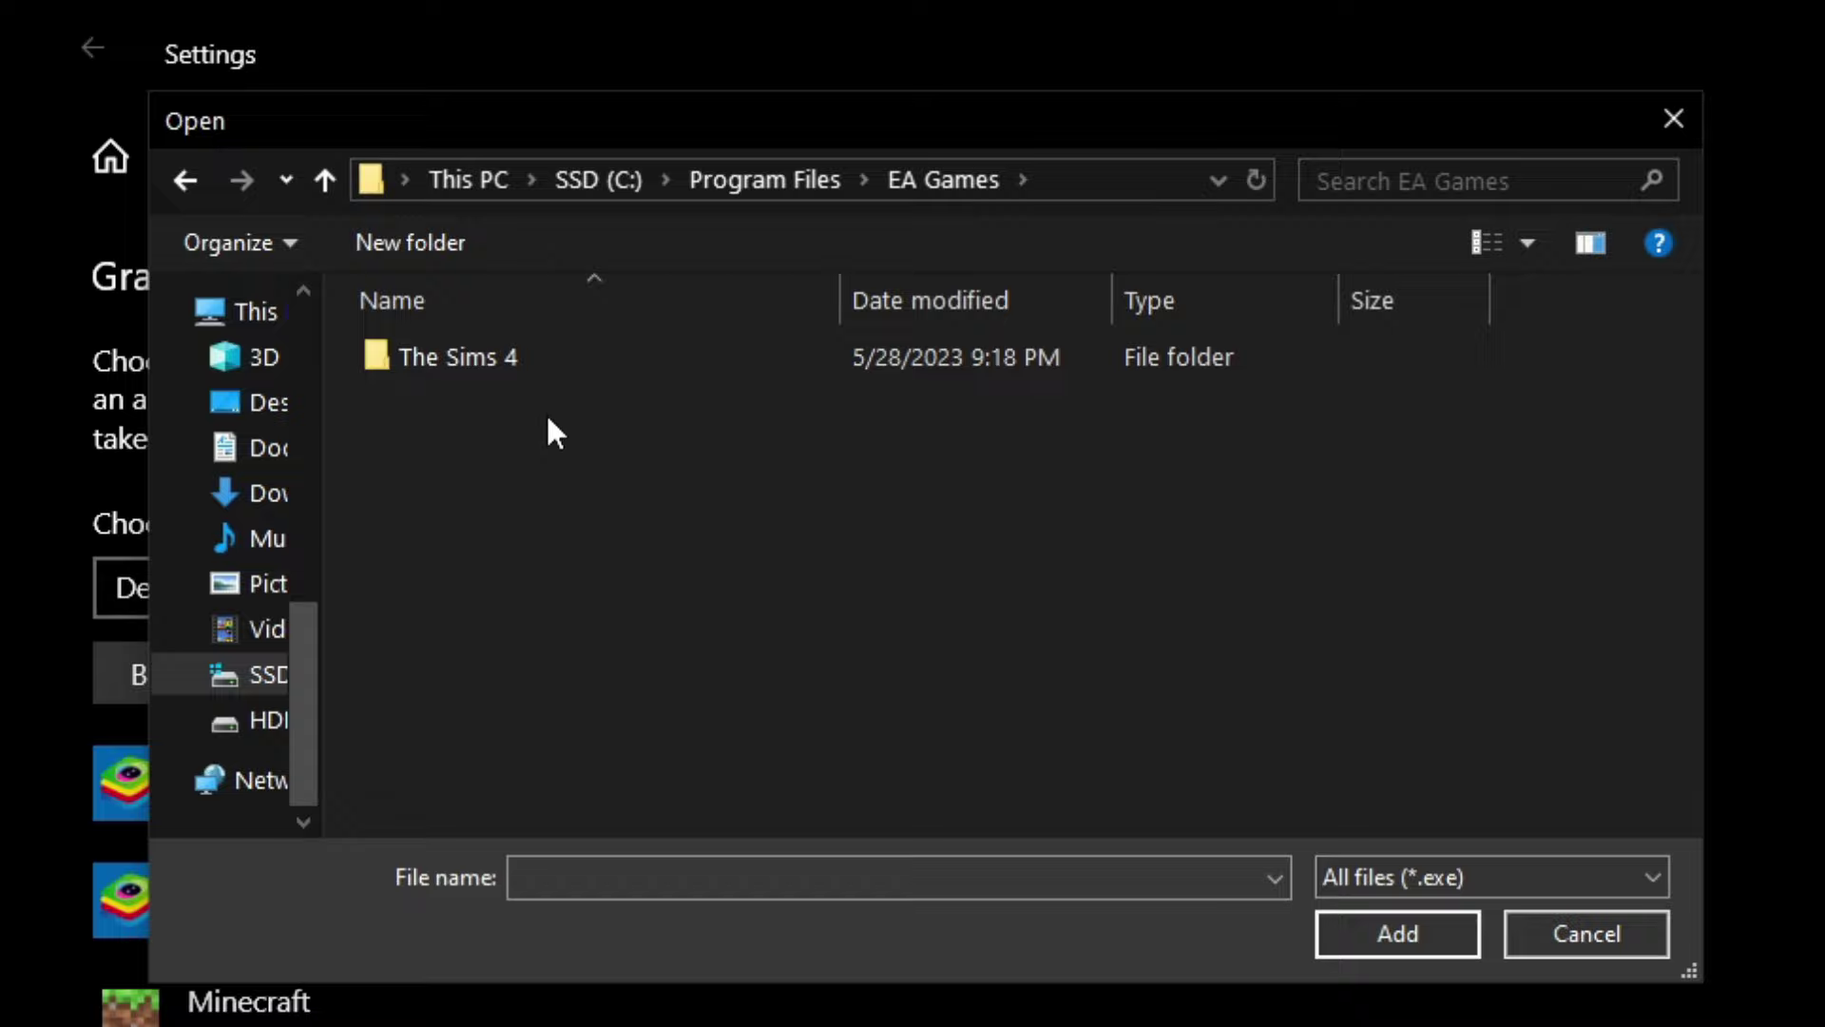
double_click(576, 356)
scroll(670, 580, "down", 3)
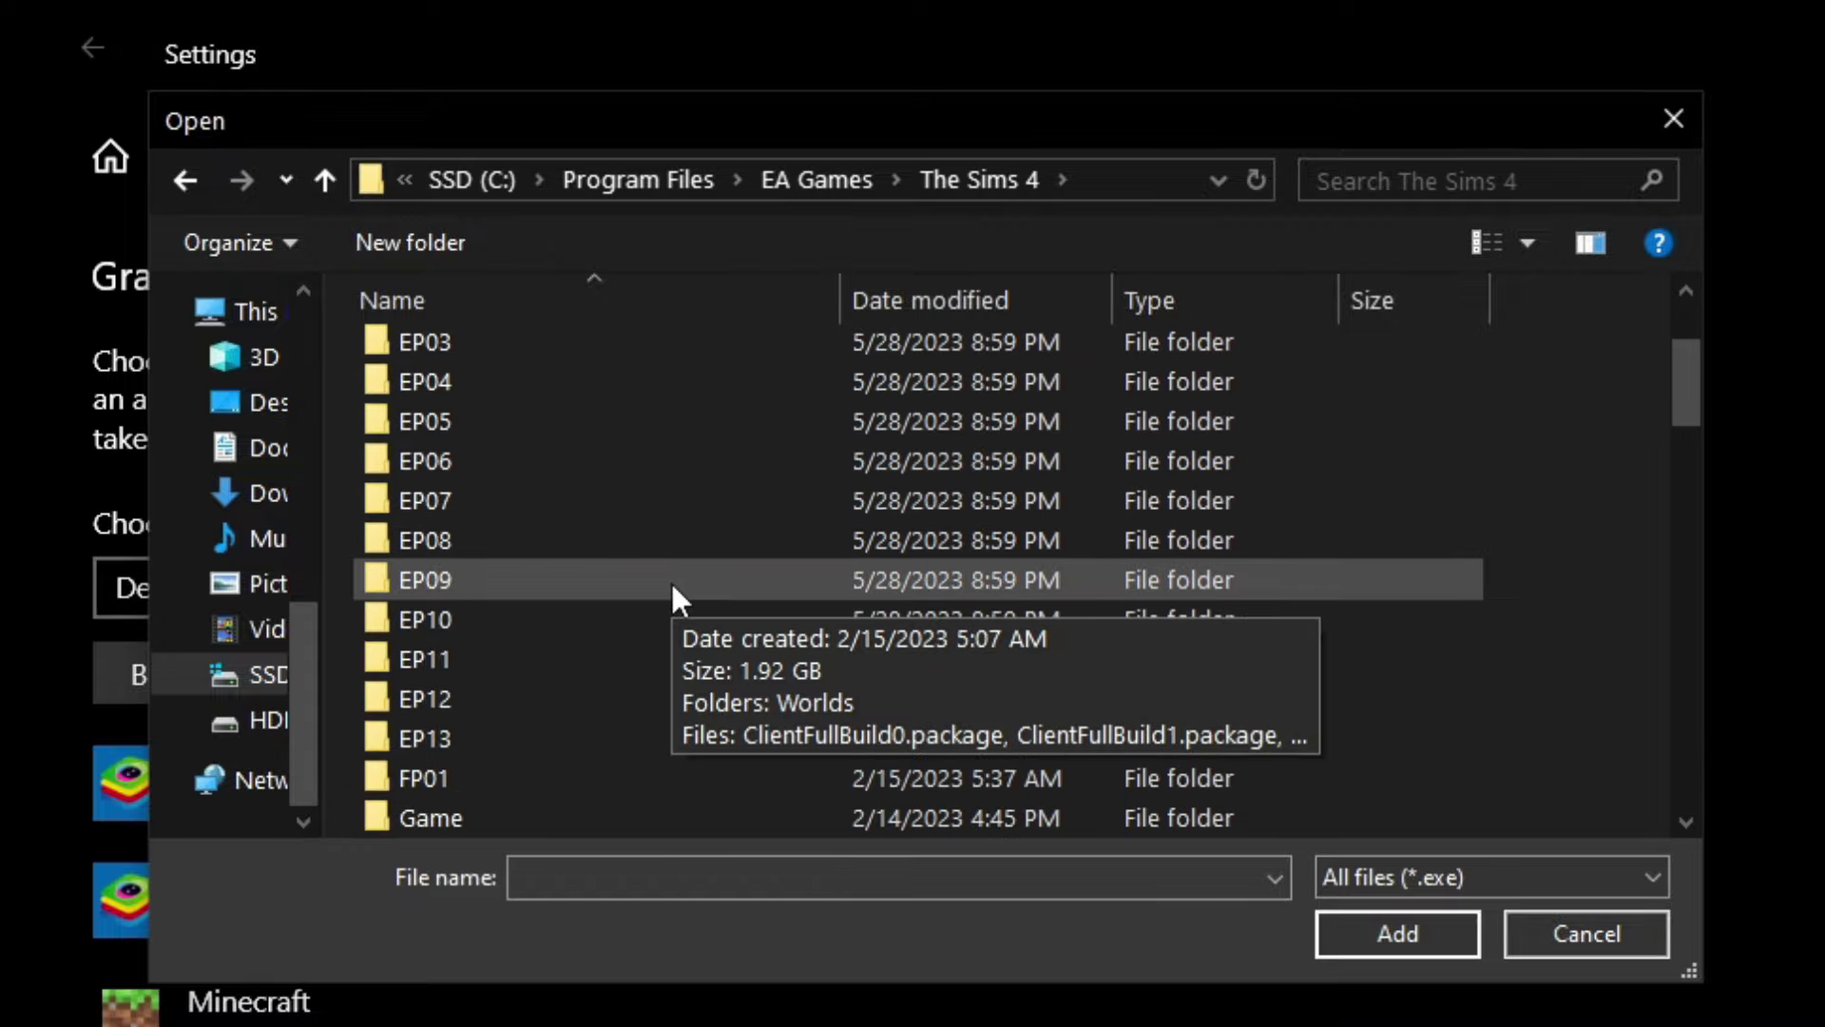
left_click(448, 704)
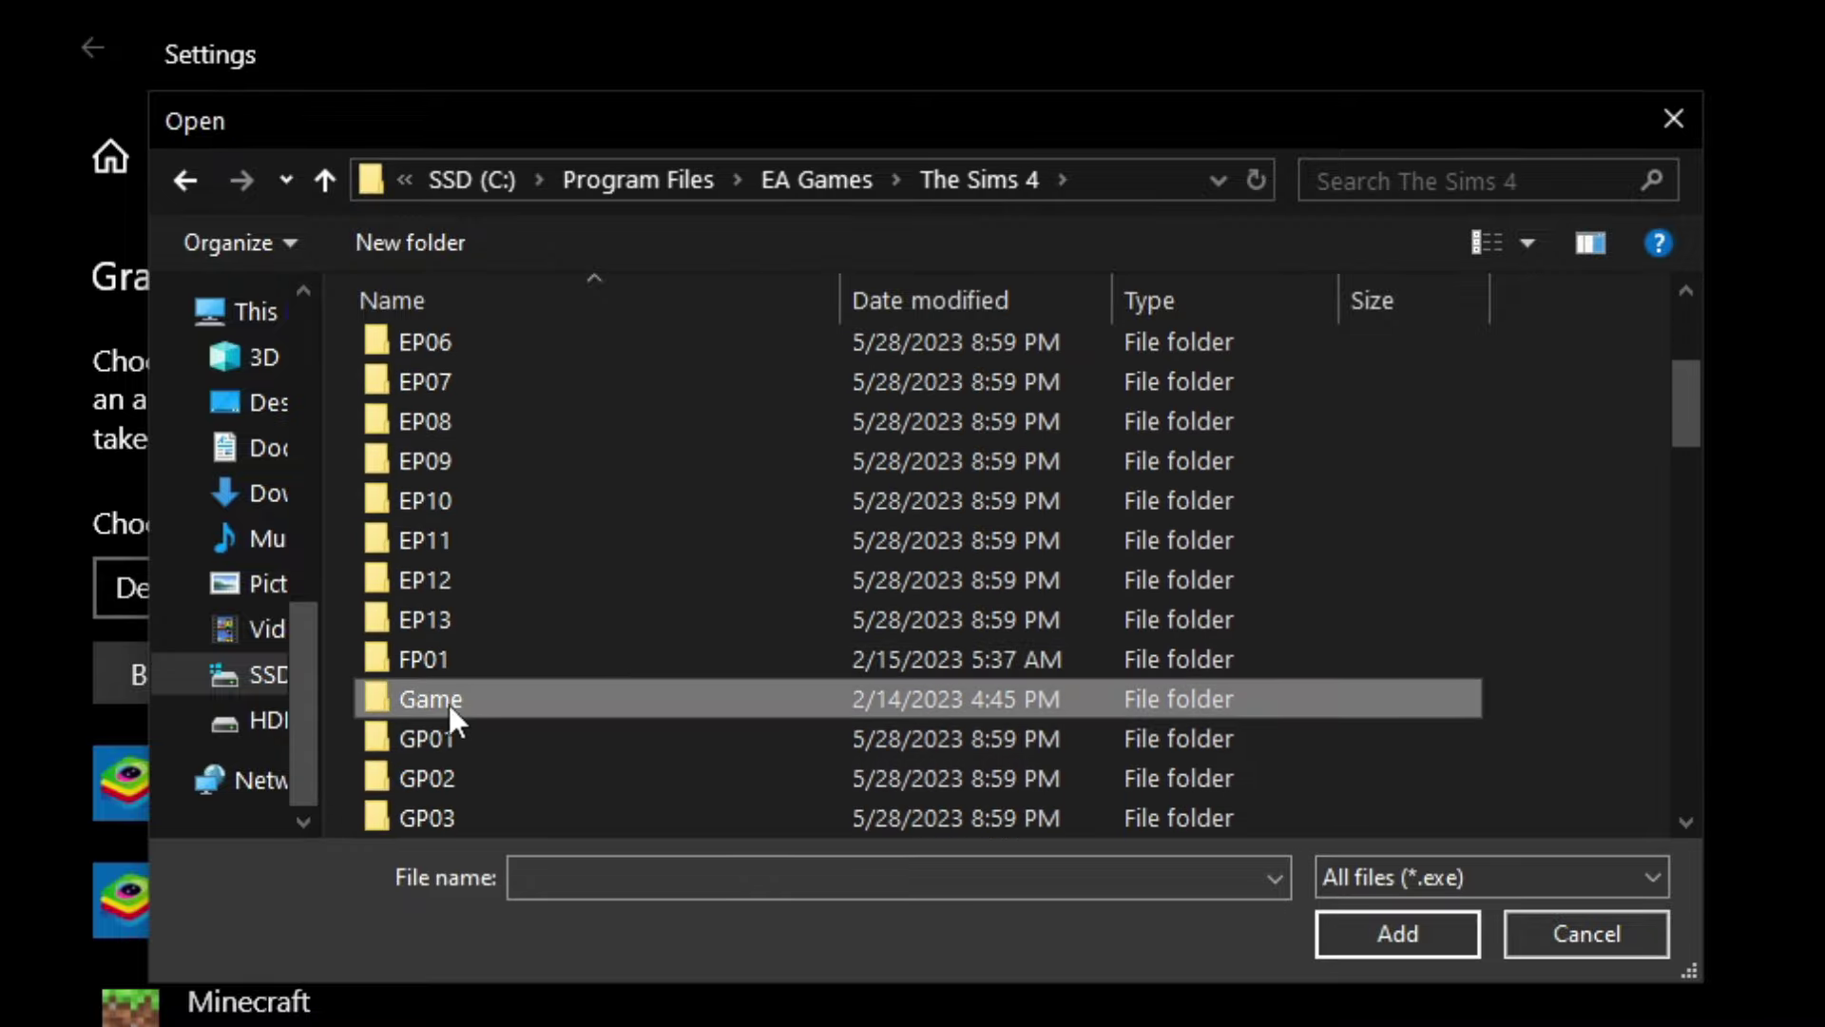
double_click(560, 700)
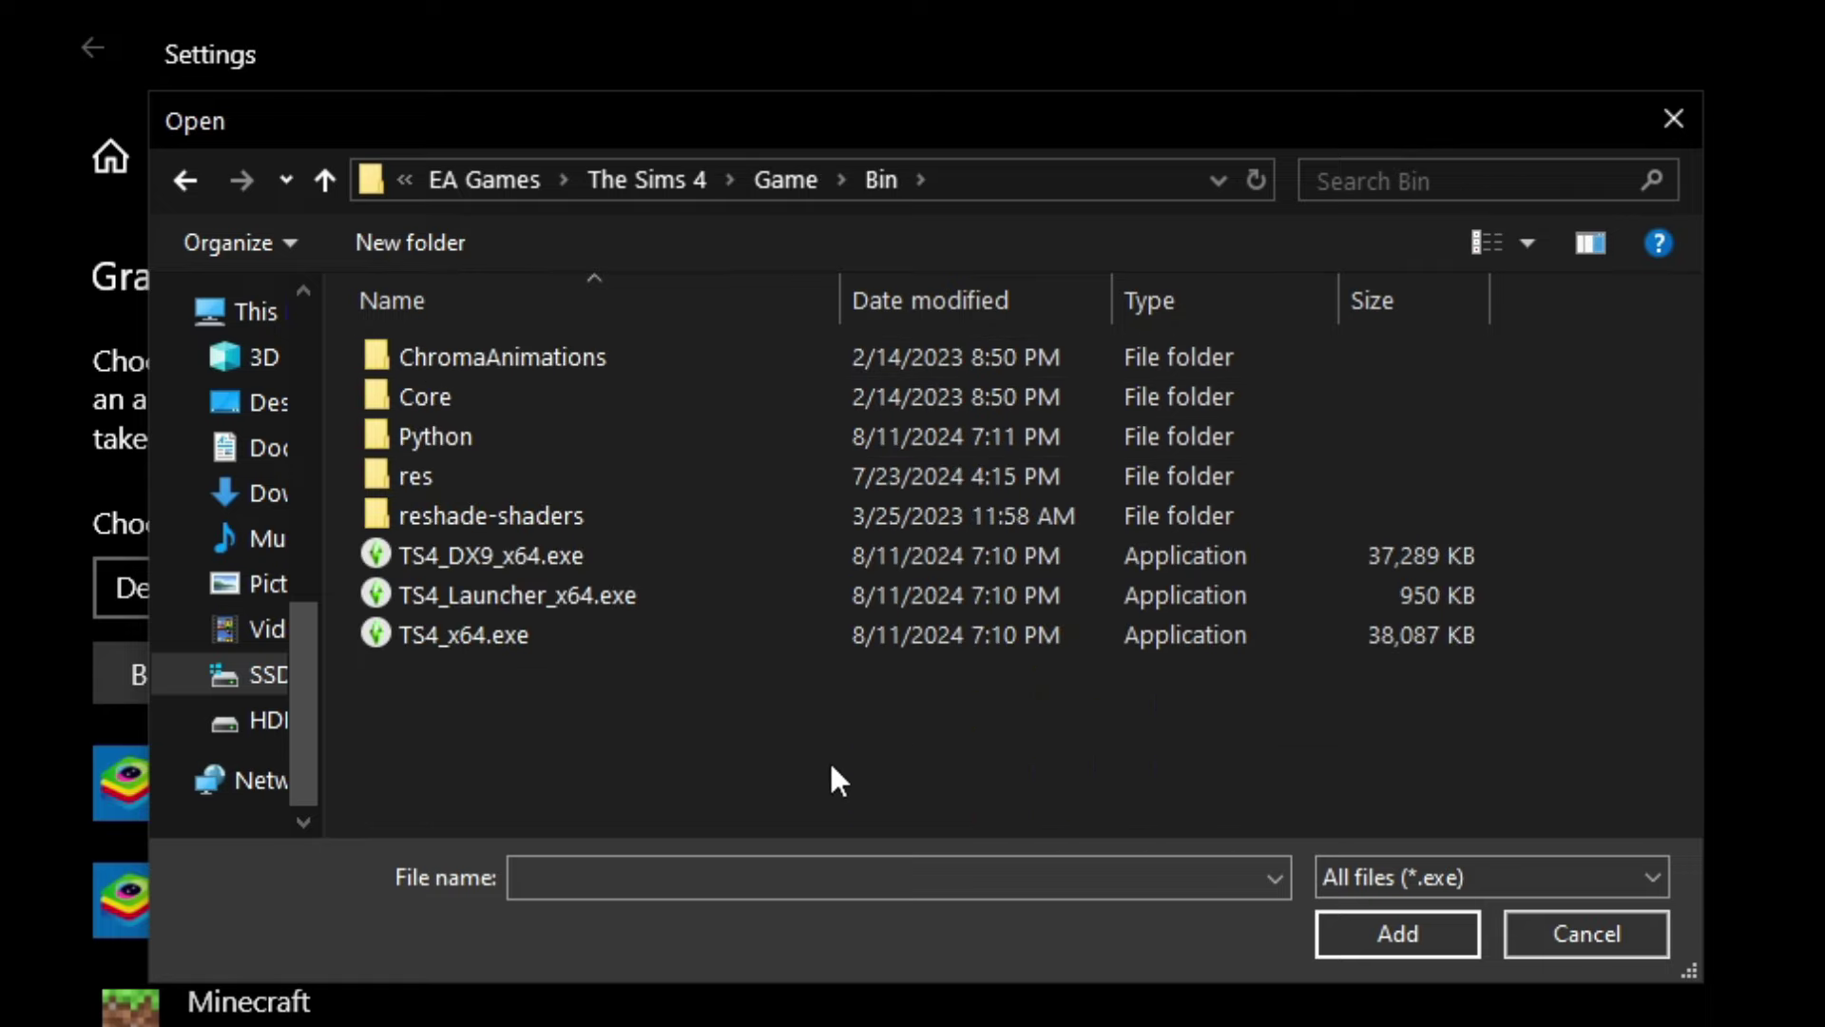
left_click(556, 639)
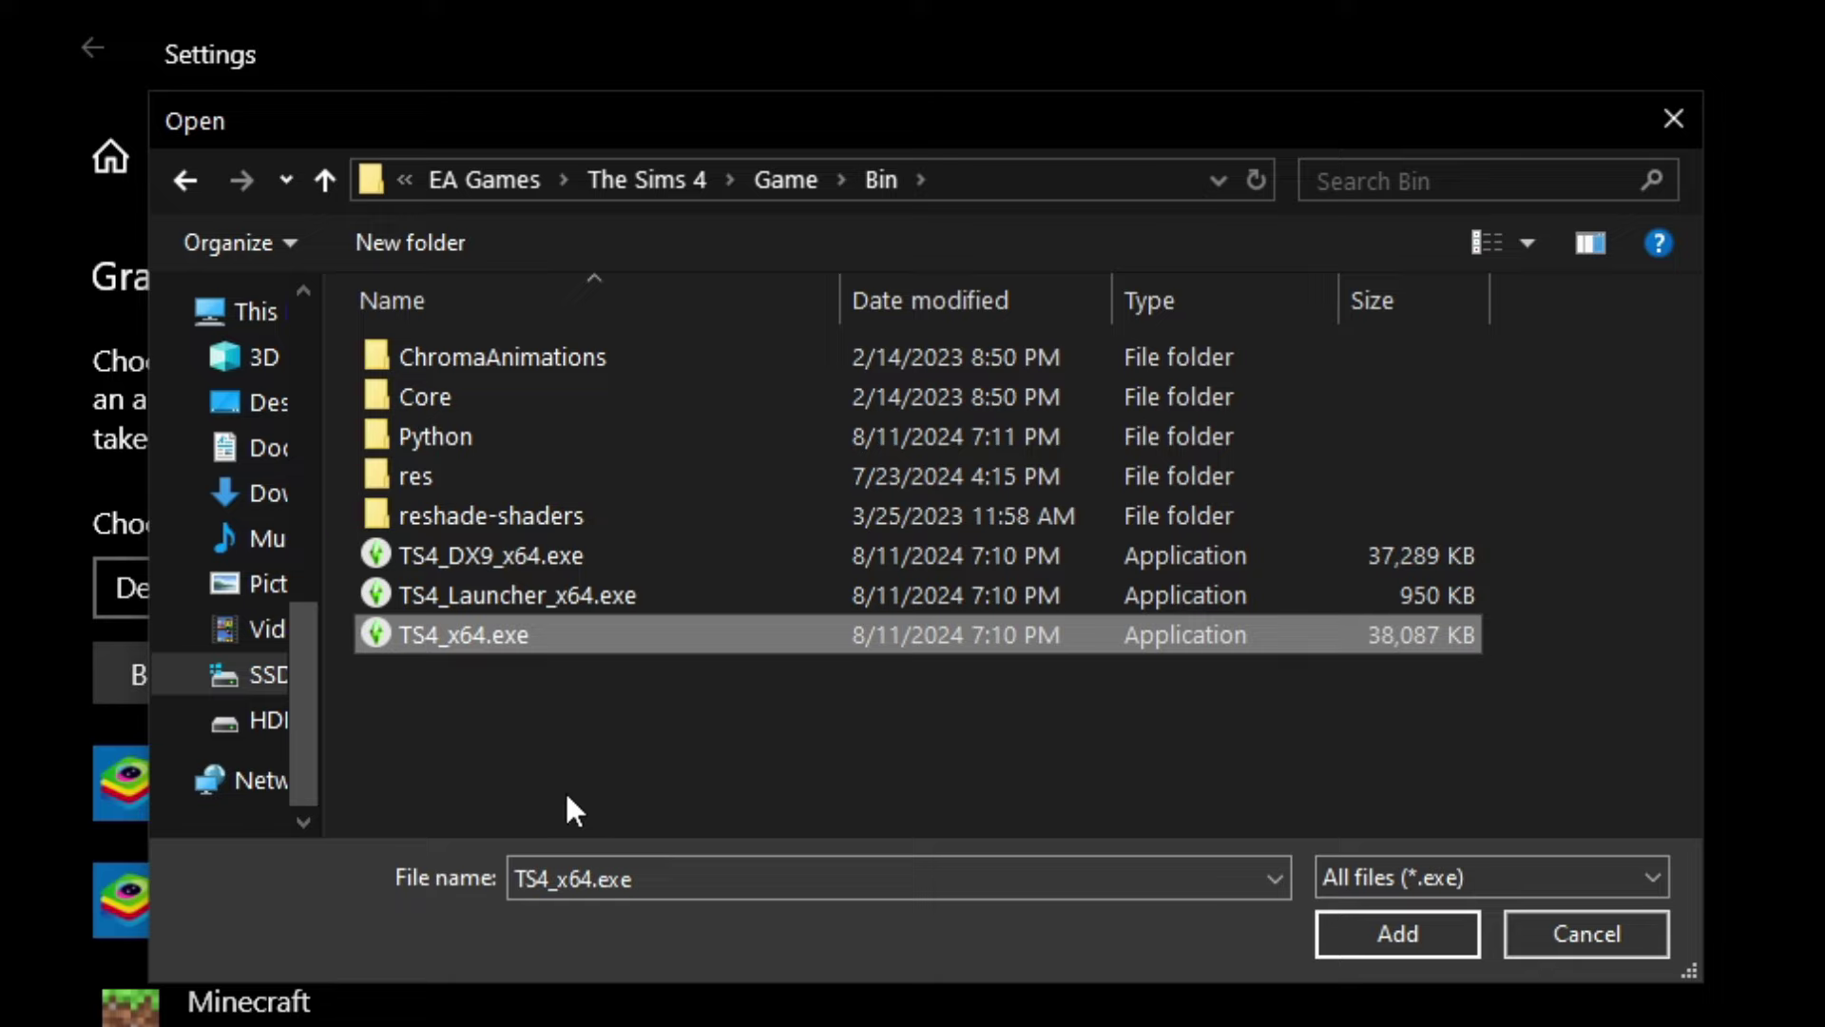
left_click(600, 879)
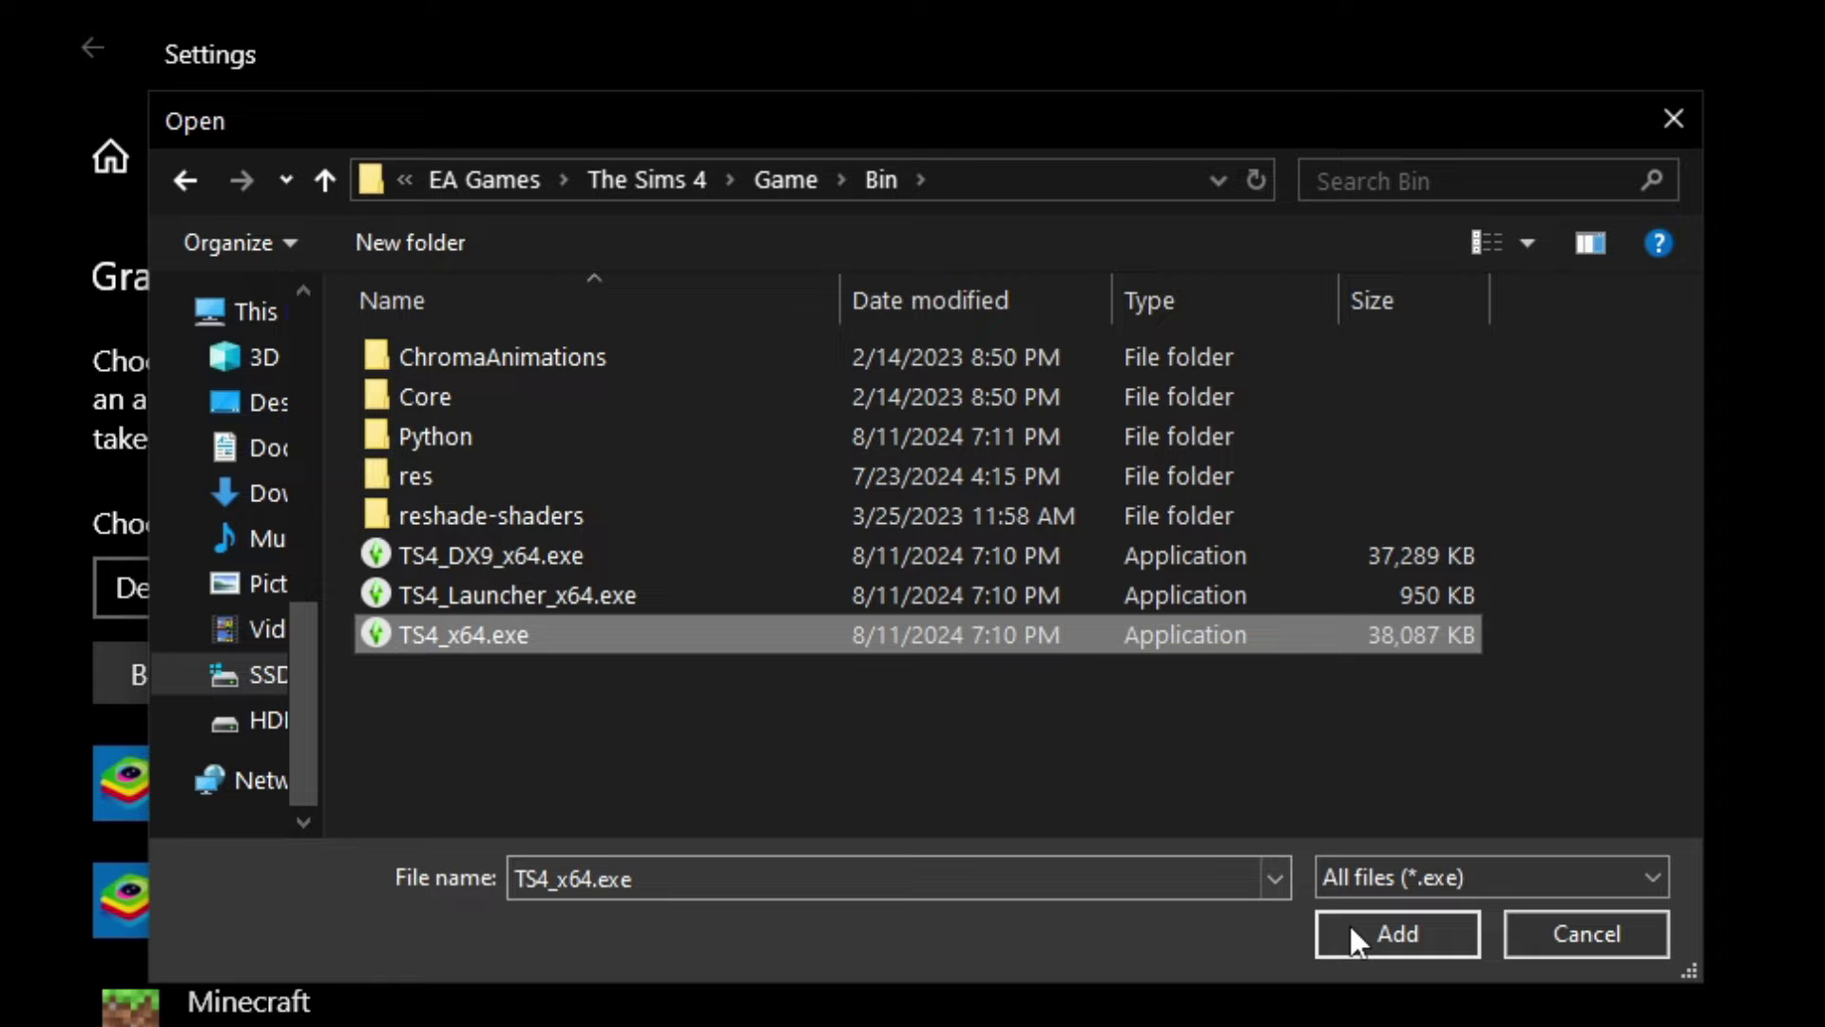
left_click(1415, 934)
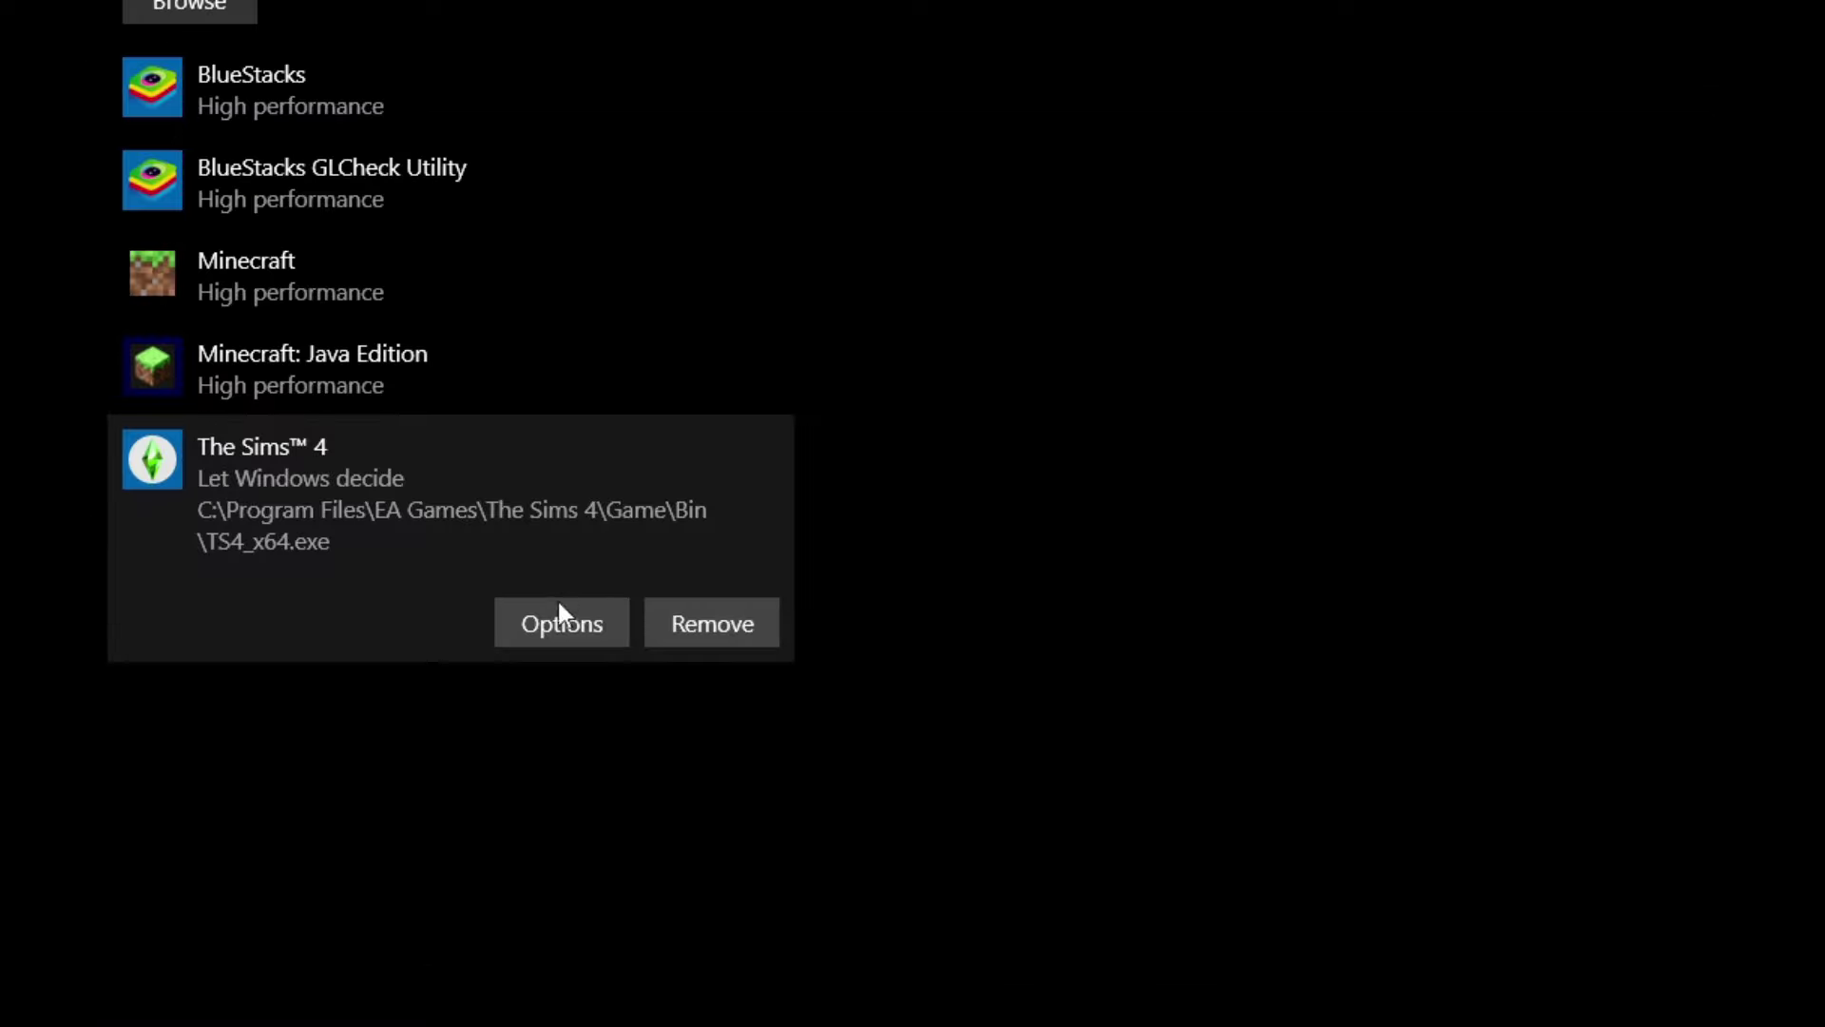
Set the graphics preference of The Sims 4 to High performance and save it
left_click(561, 624)
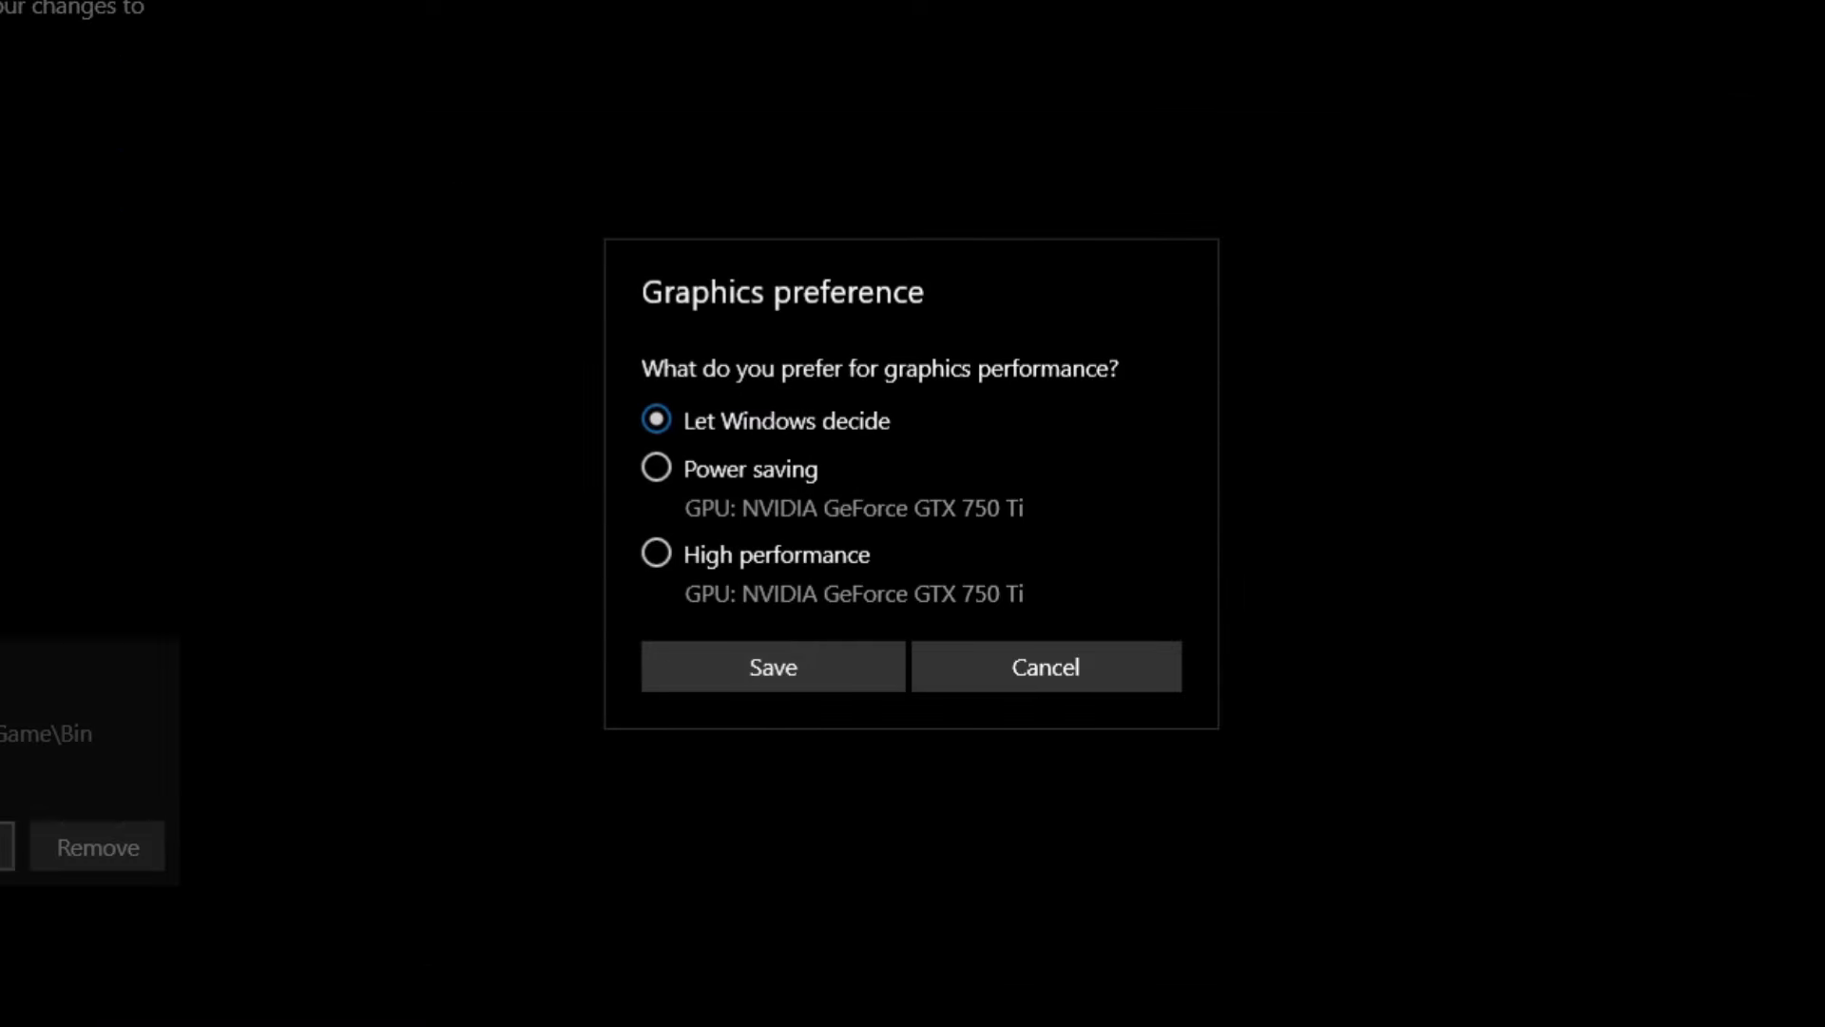
left_click(725, 559)
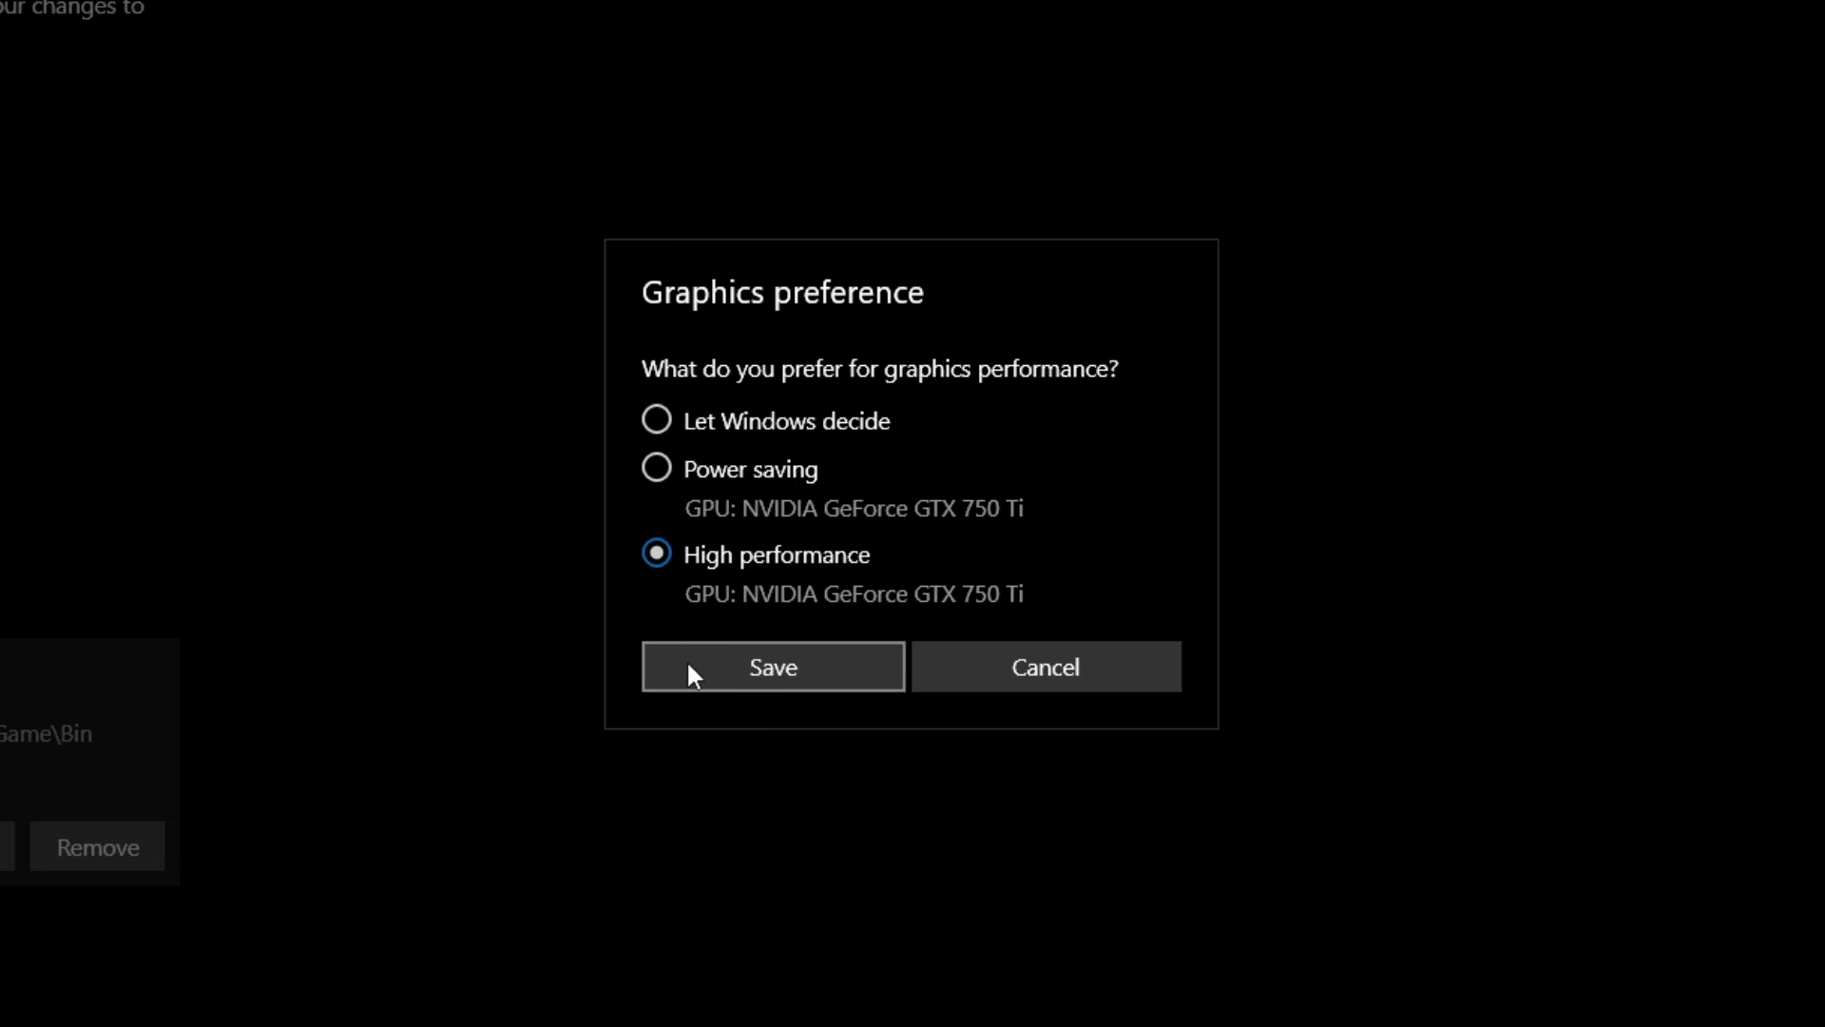
left_click(752, 670)
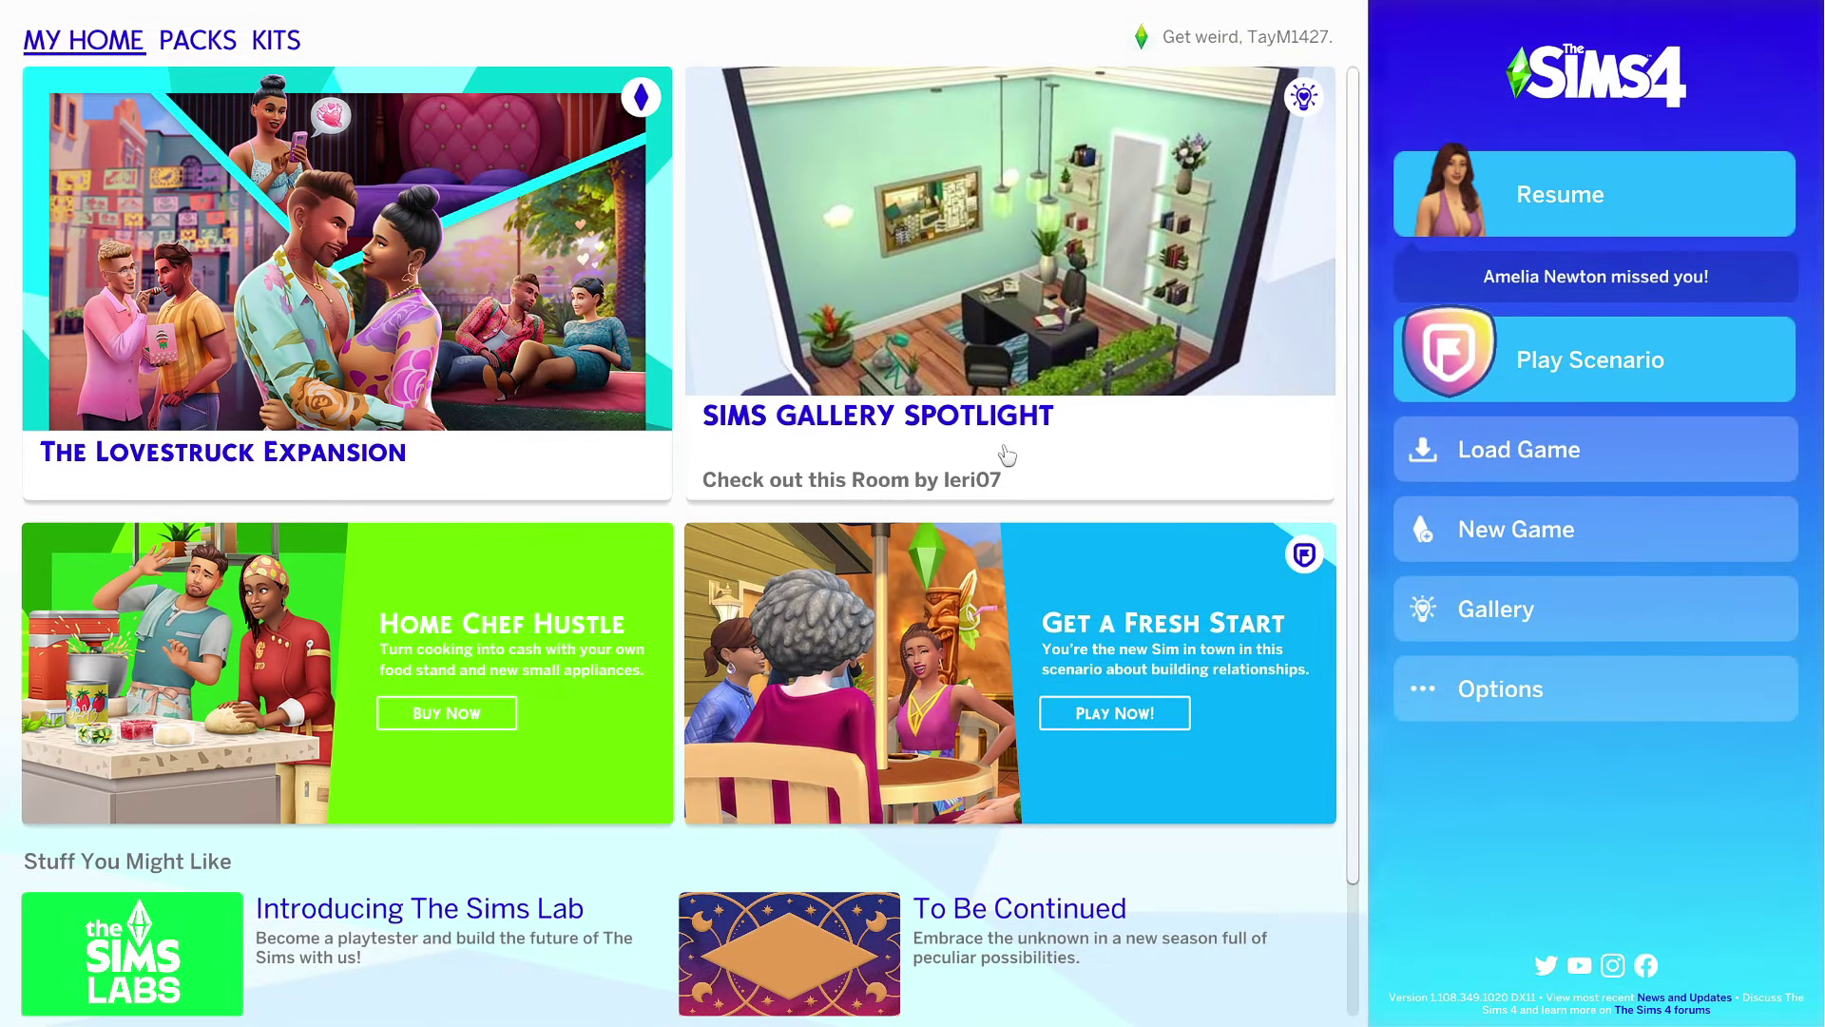
Switch to The Sims 4 and open the Other section of its game options from the main menu
left_click(1482, 708)
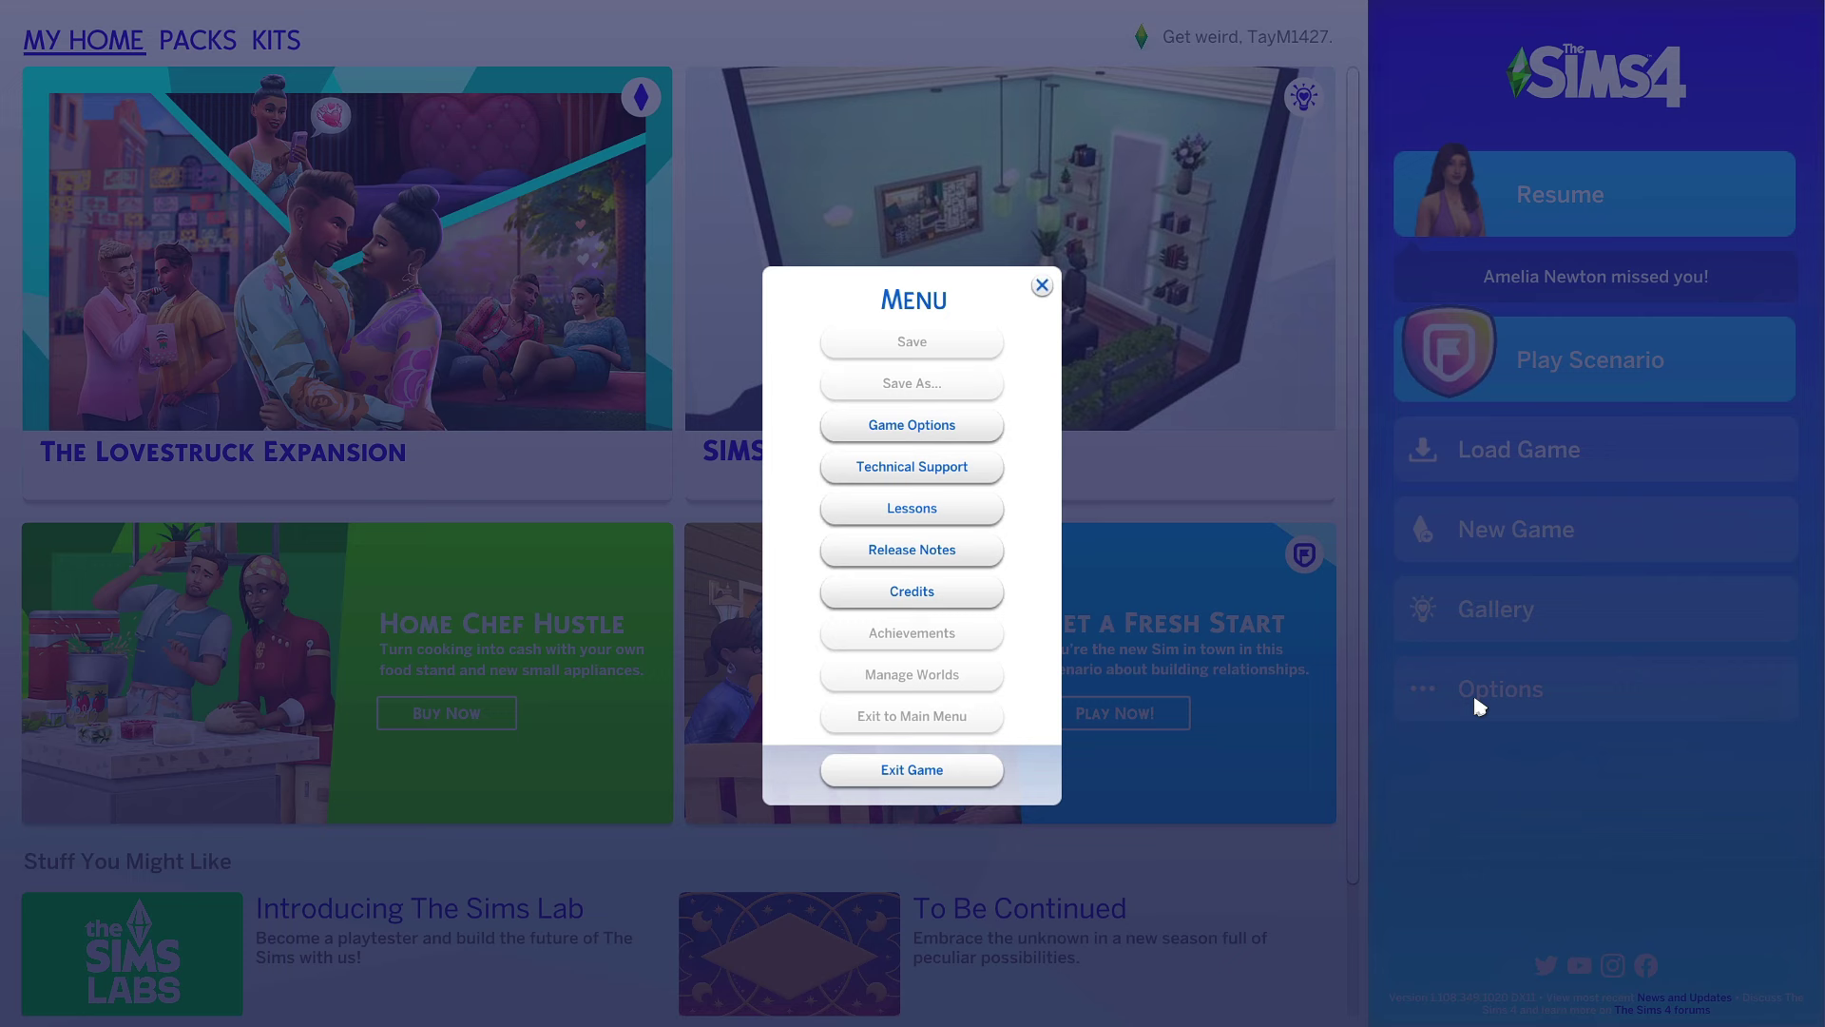
left_click(991, 434)
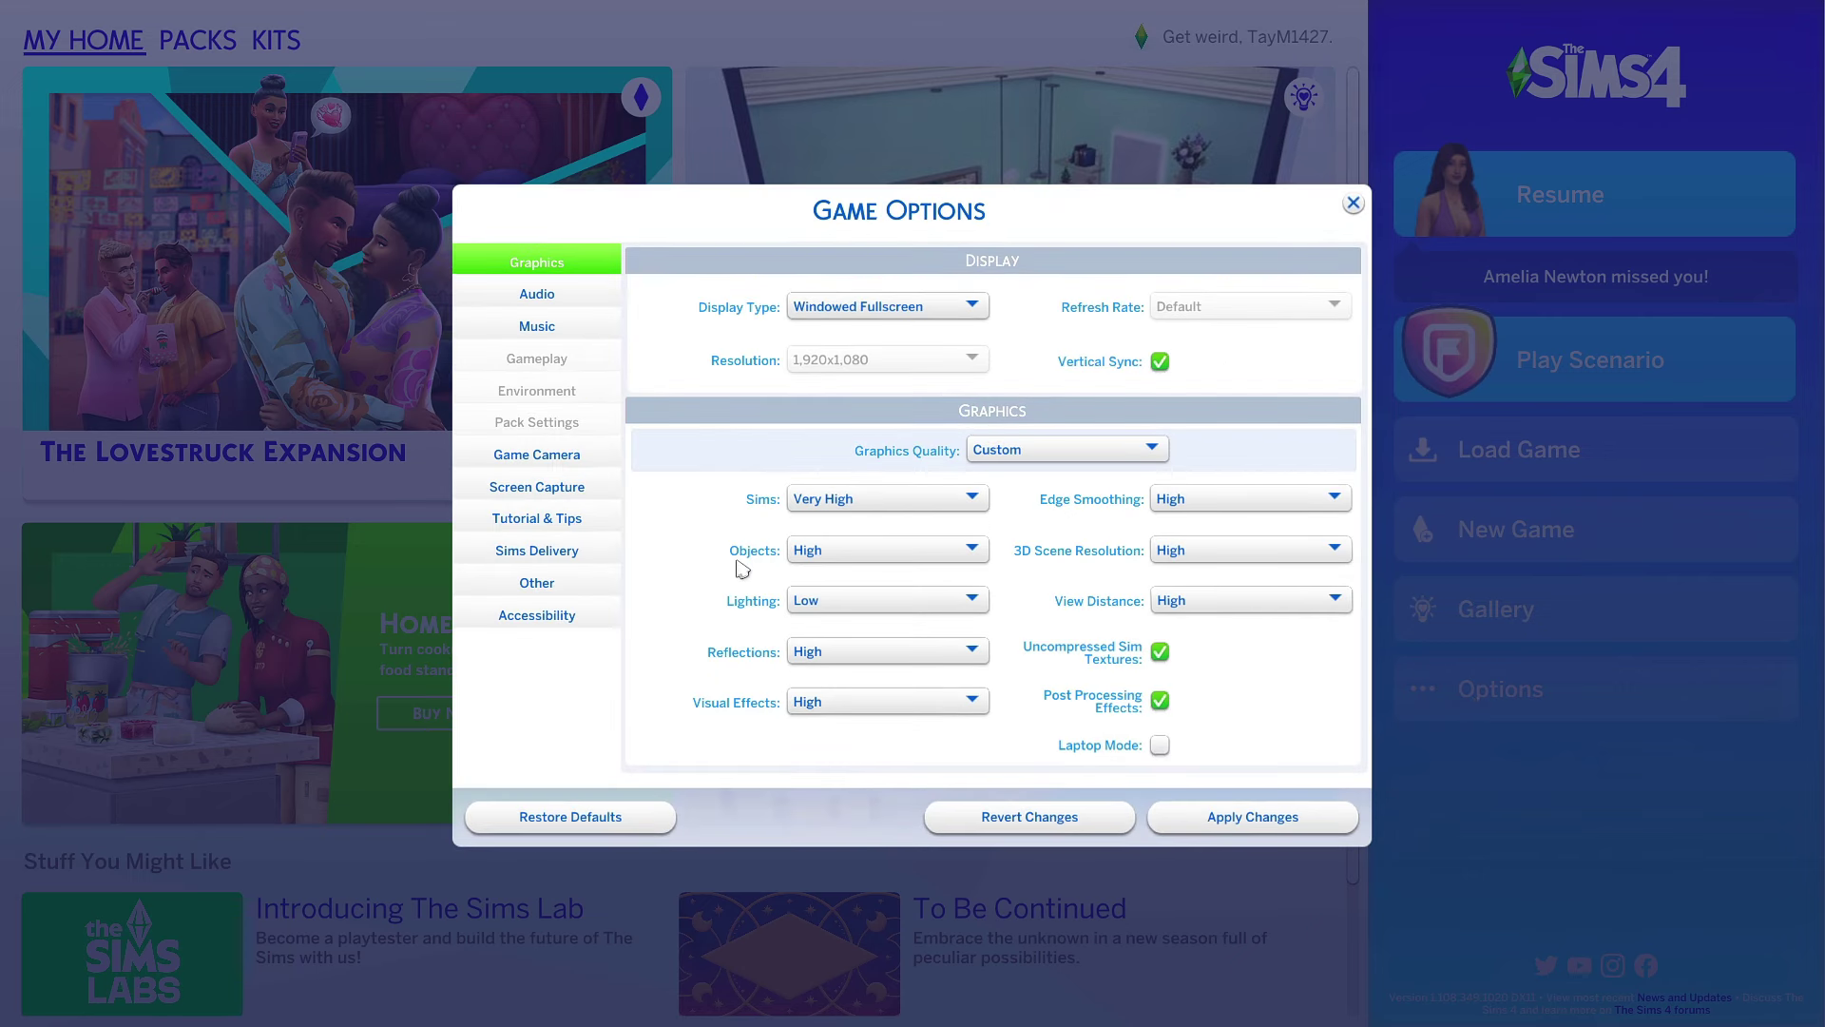
mouse_move(743, 568)
left_click(518, 585)
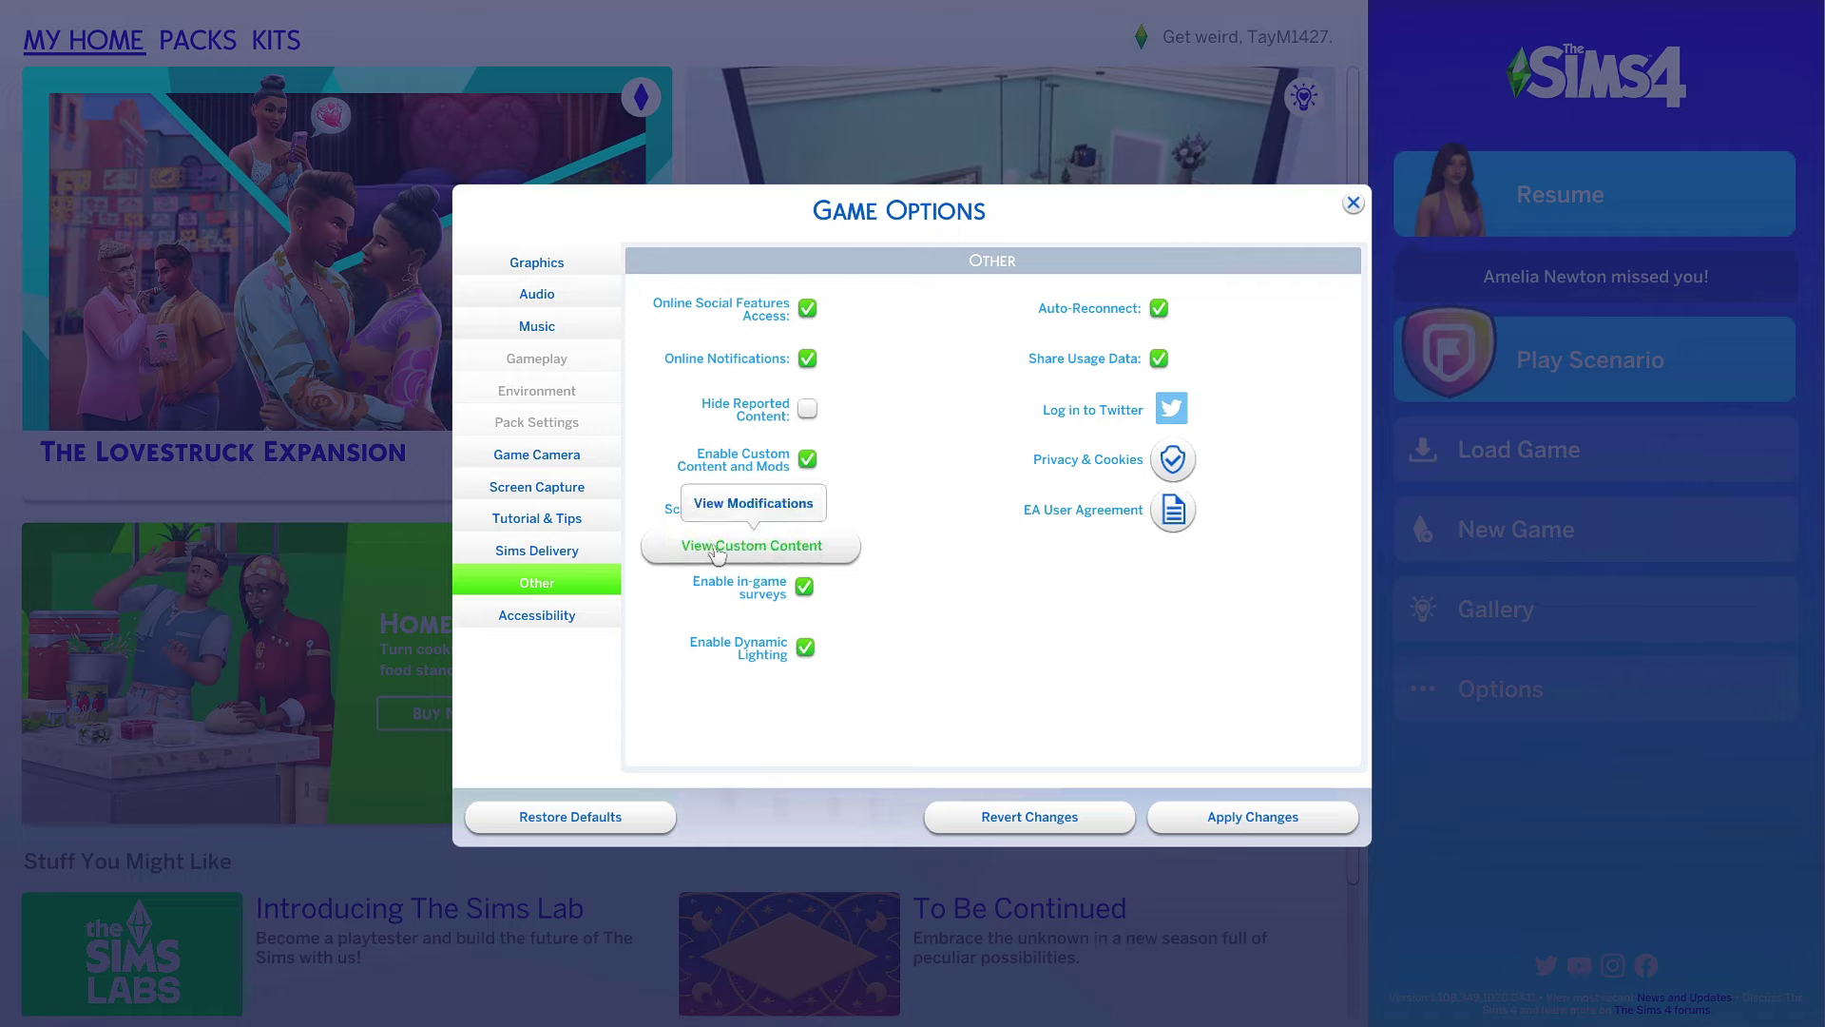
View the list of installed custom content and mods, close it, and apply the Other options
left_click(718, 548)
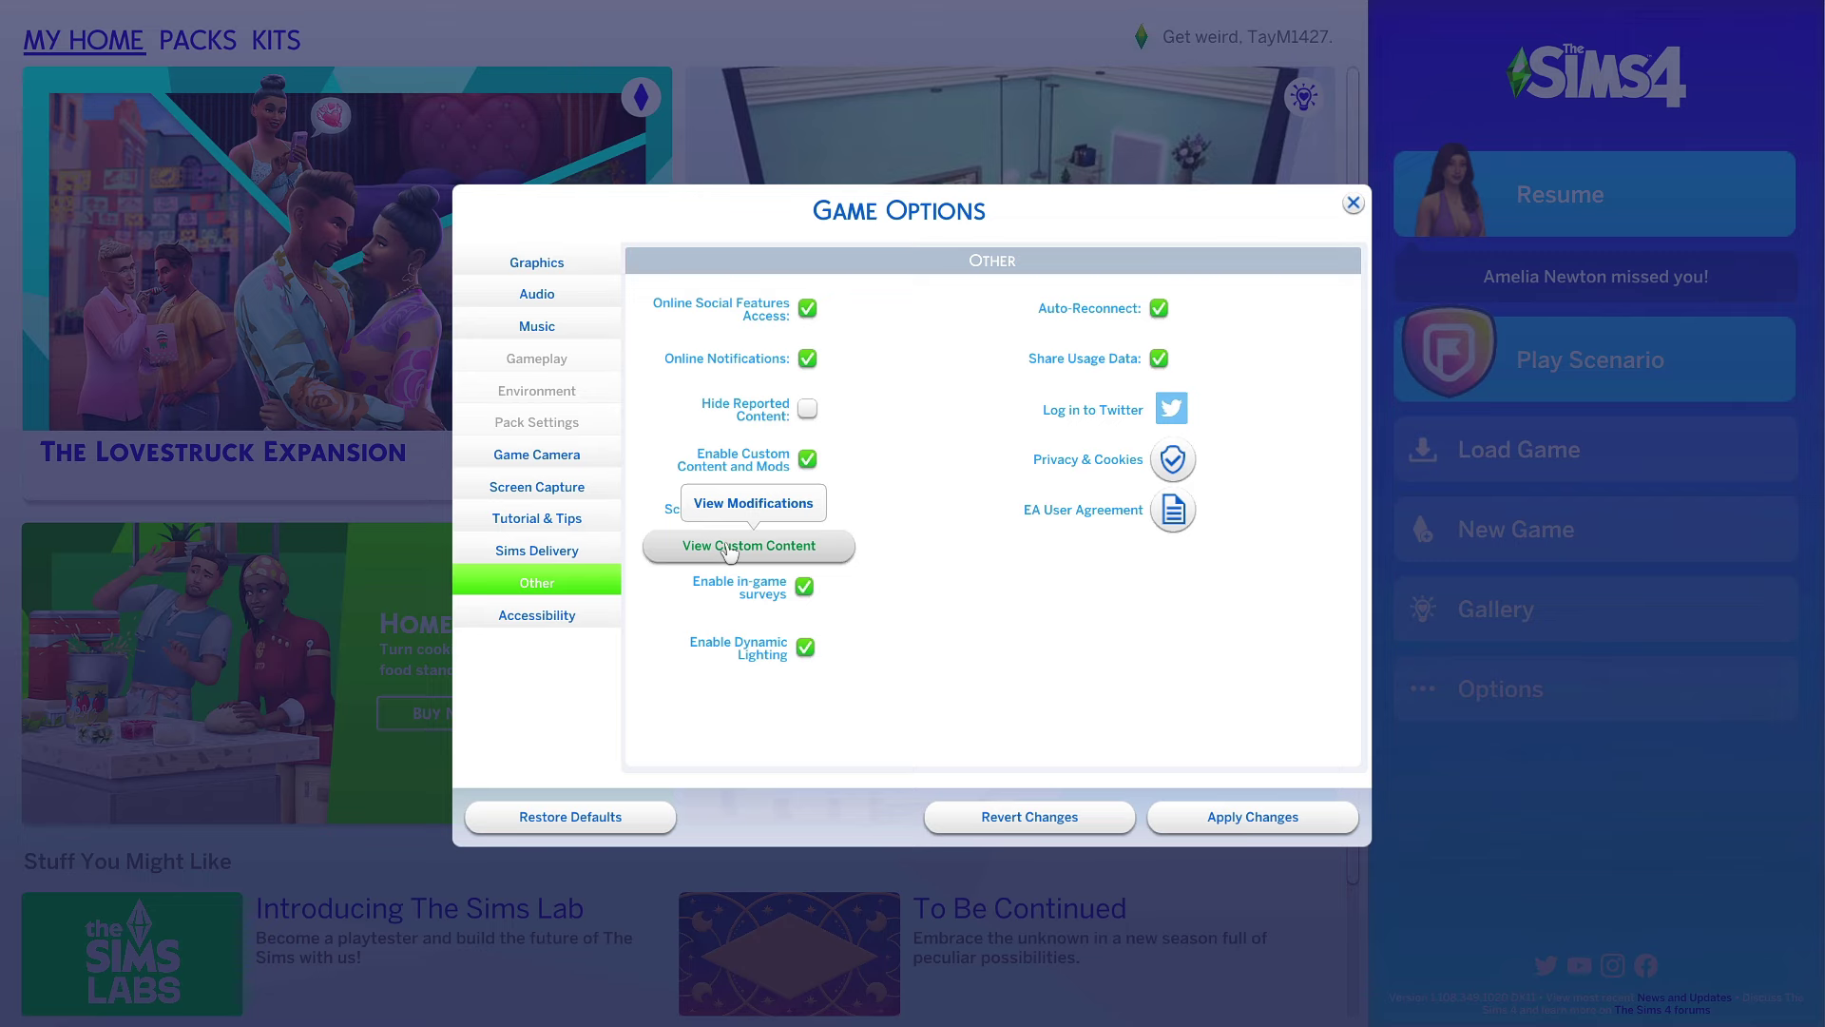
left_click(728, 549)
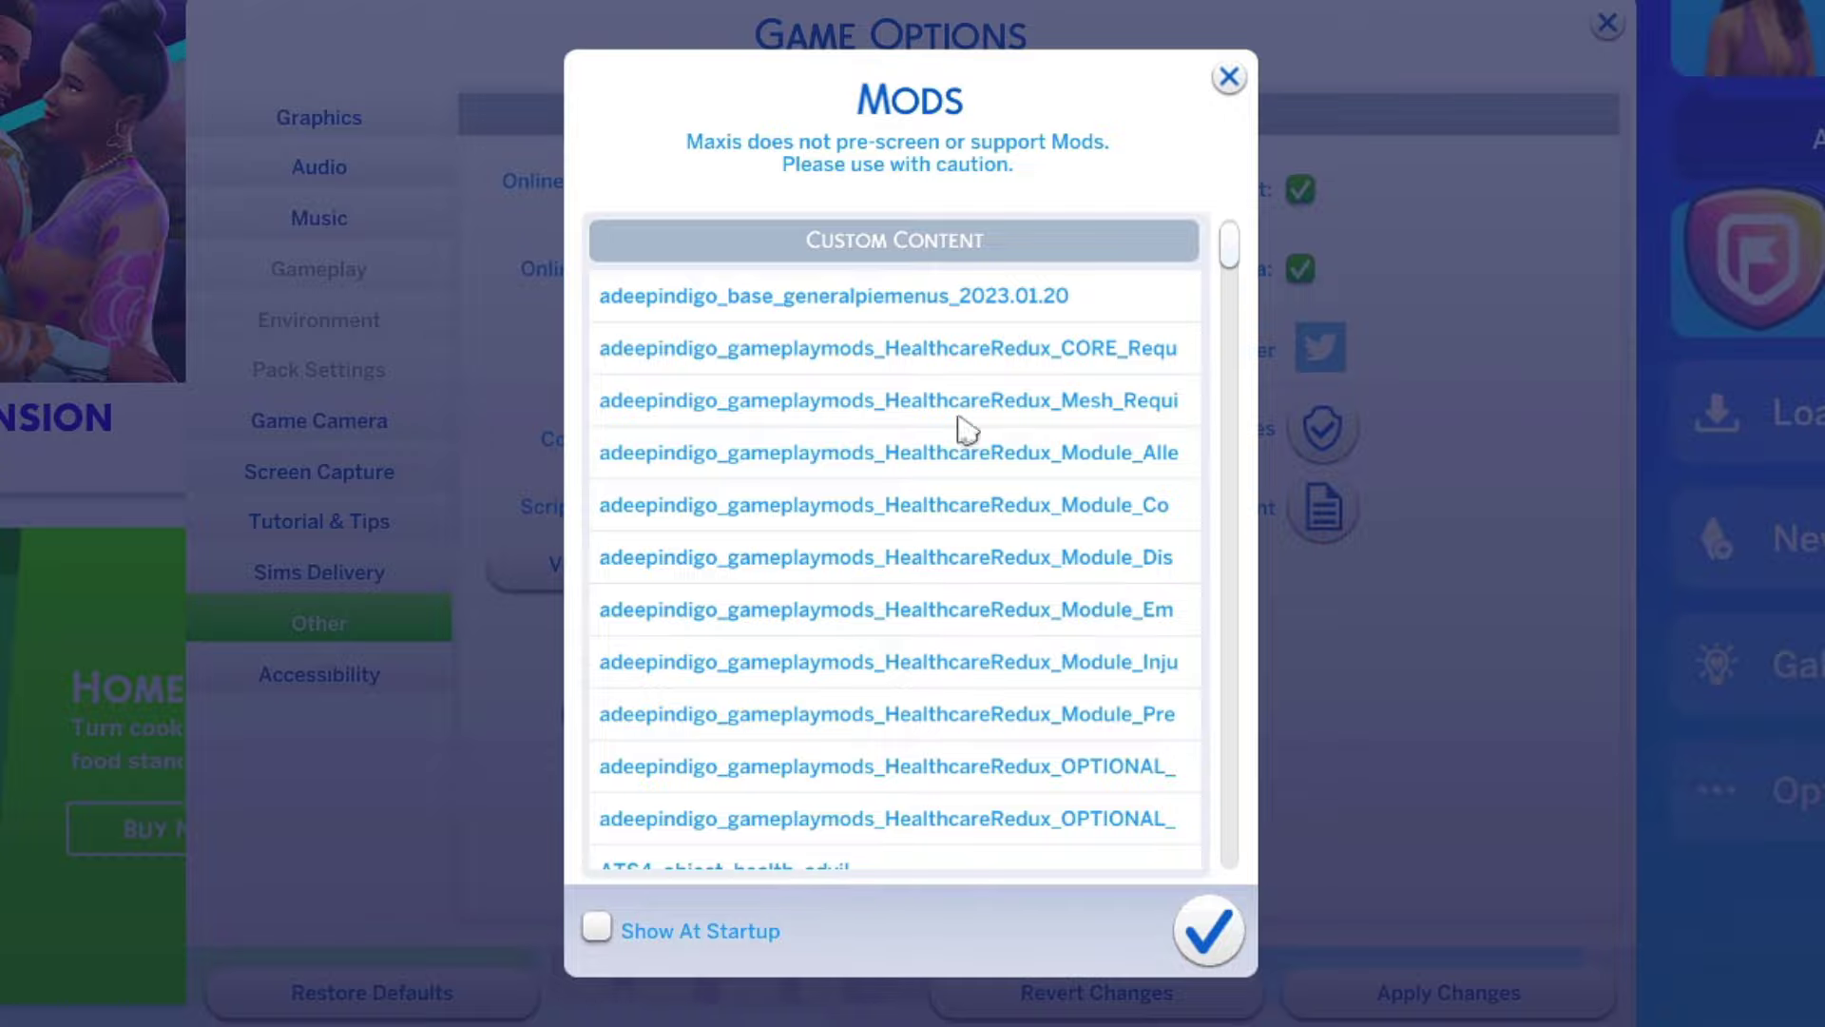
left_click_drag(1229, 249, 1184, 178)
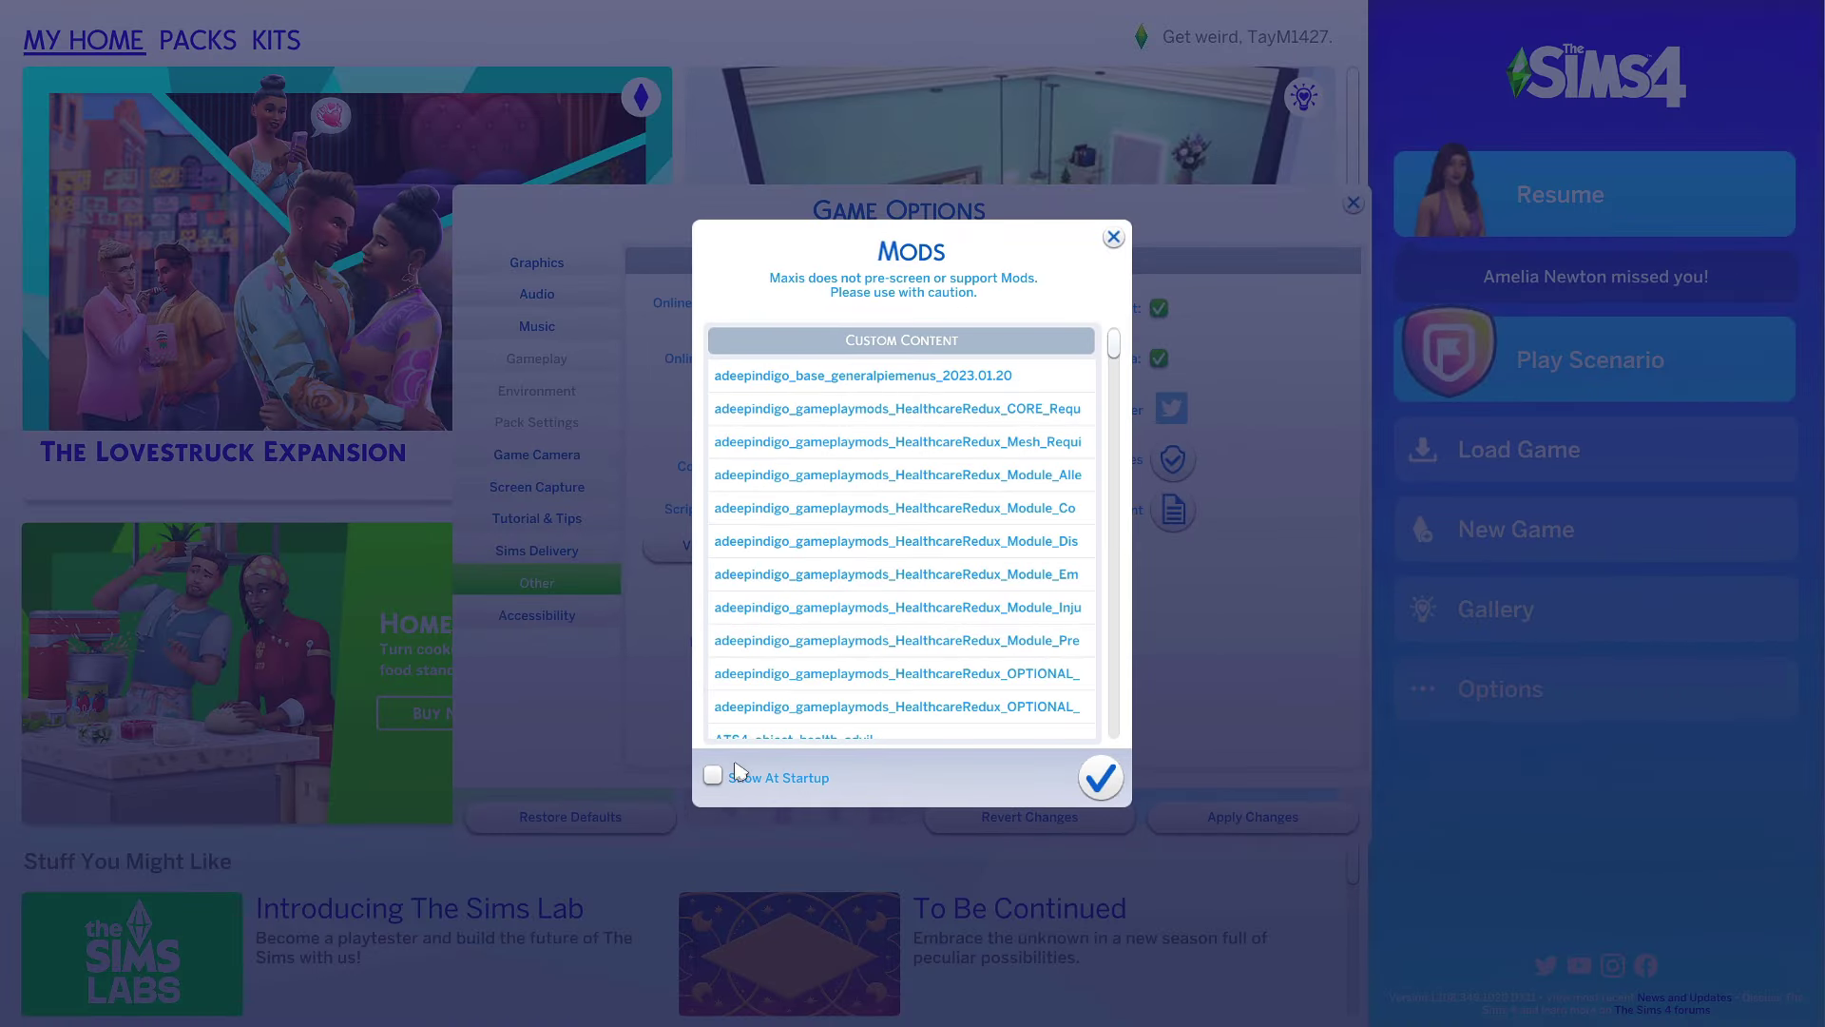
left_click(1101, 778)
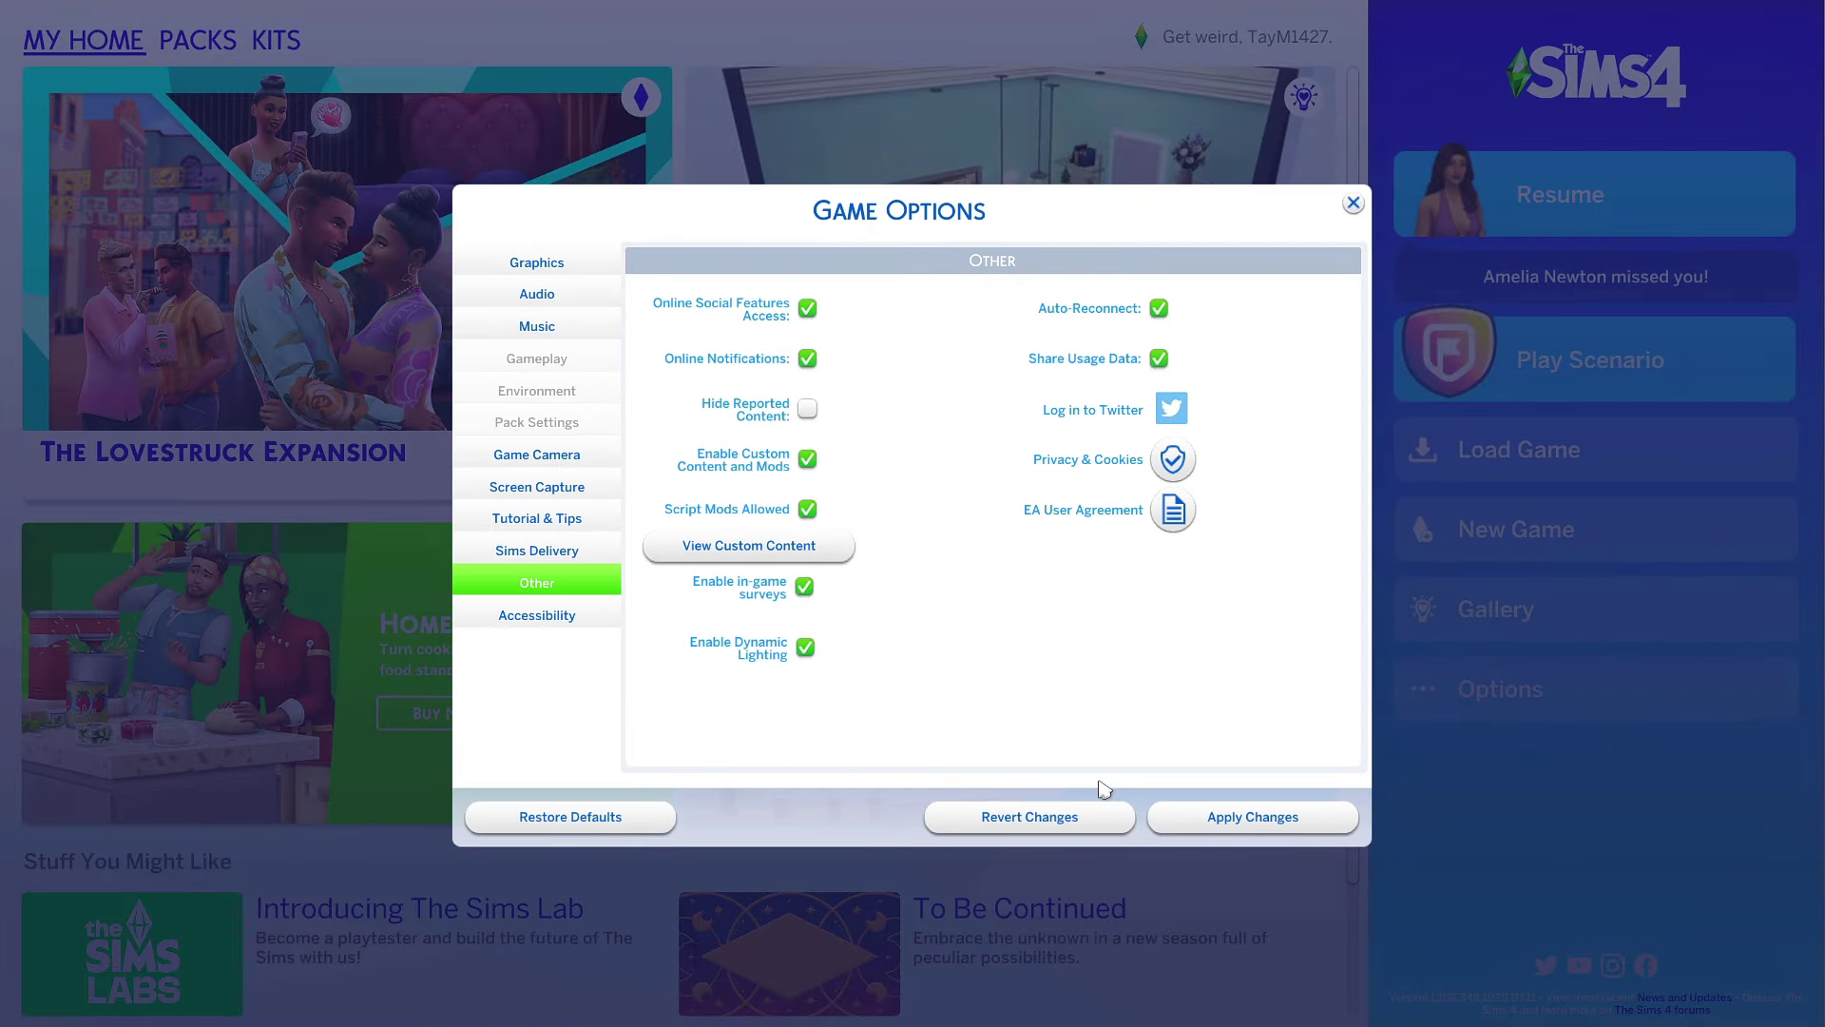
left_click(1226, 828)
Set the game's Display Type to Windowed in the Graphics options, apply it, and keep the new display settings
left_click(539, 270)
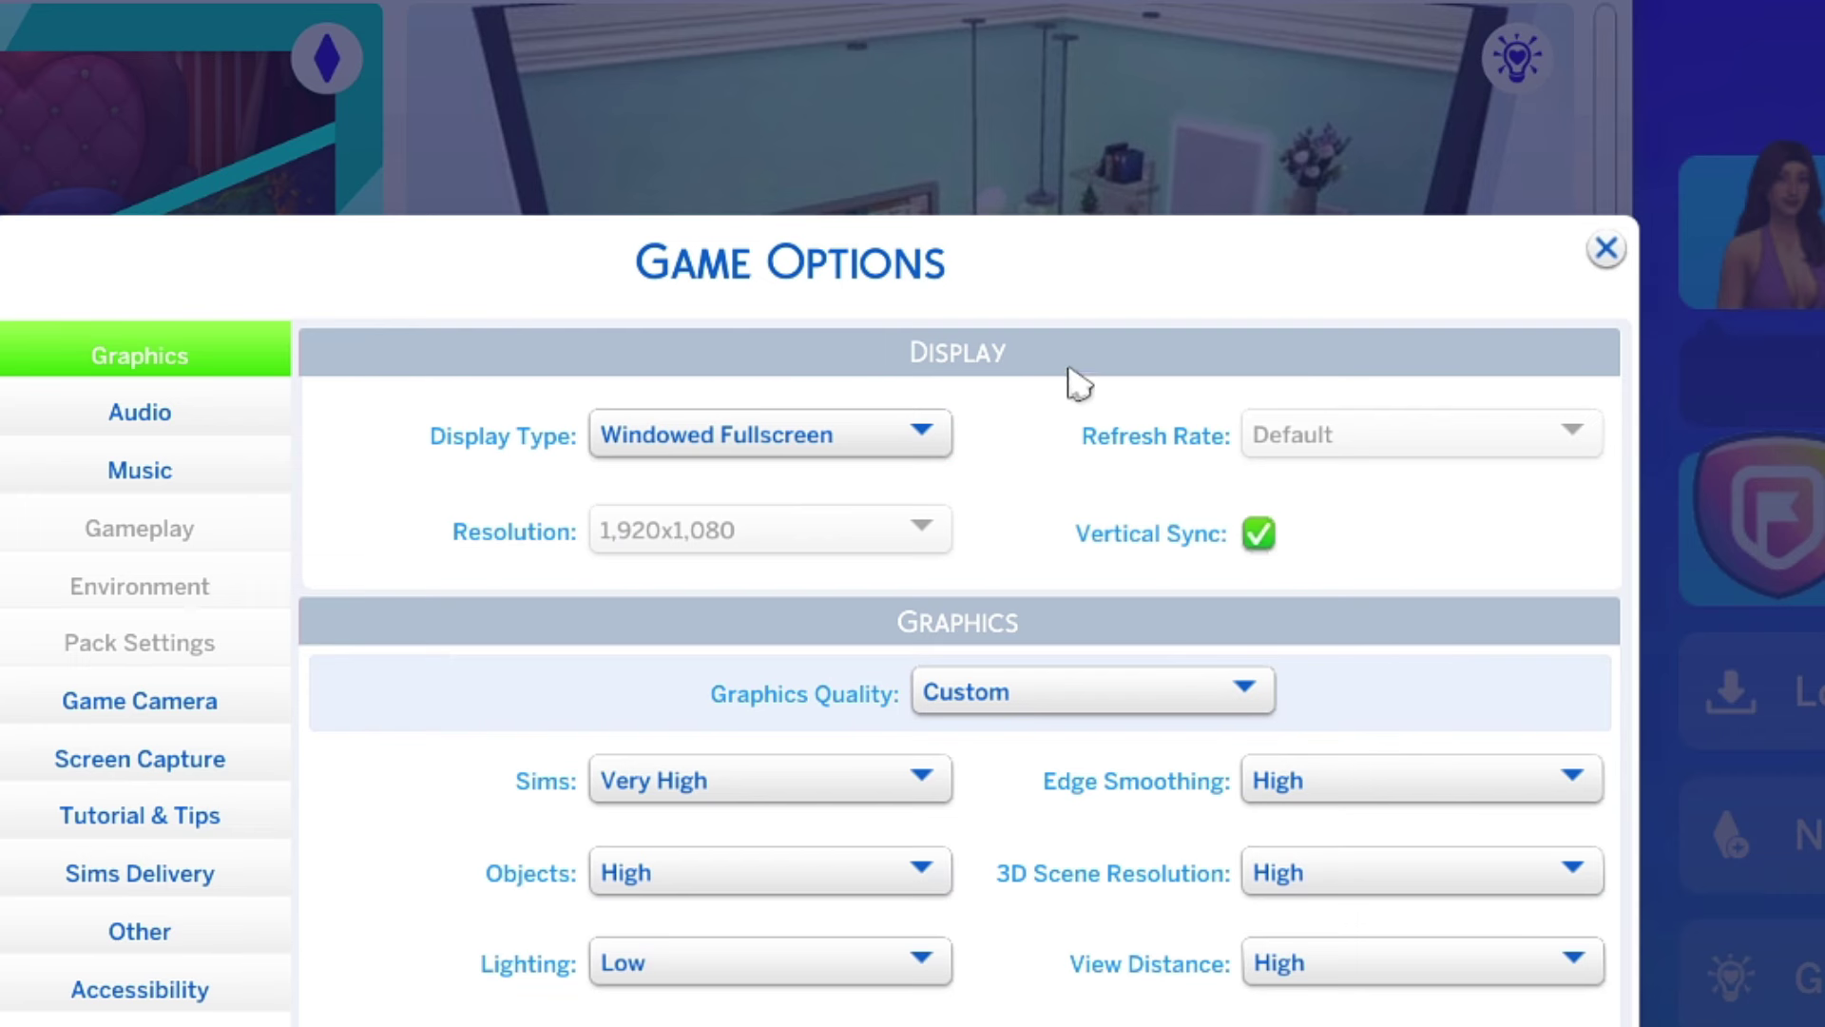
mouse_move(1021, 310)
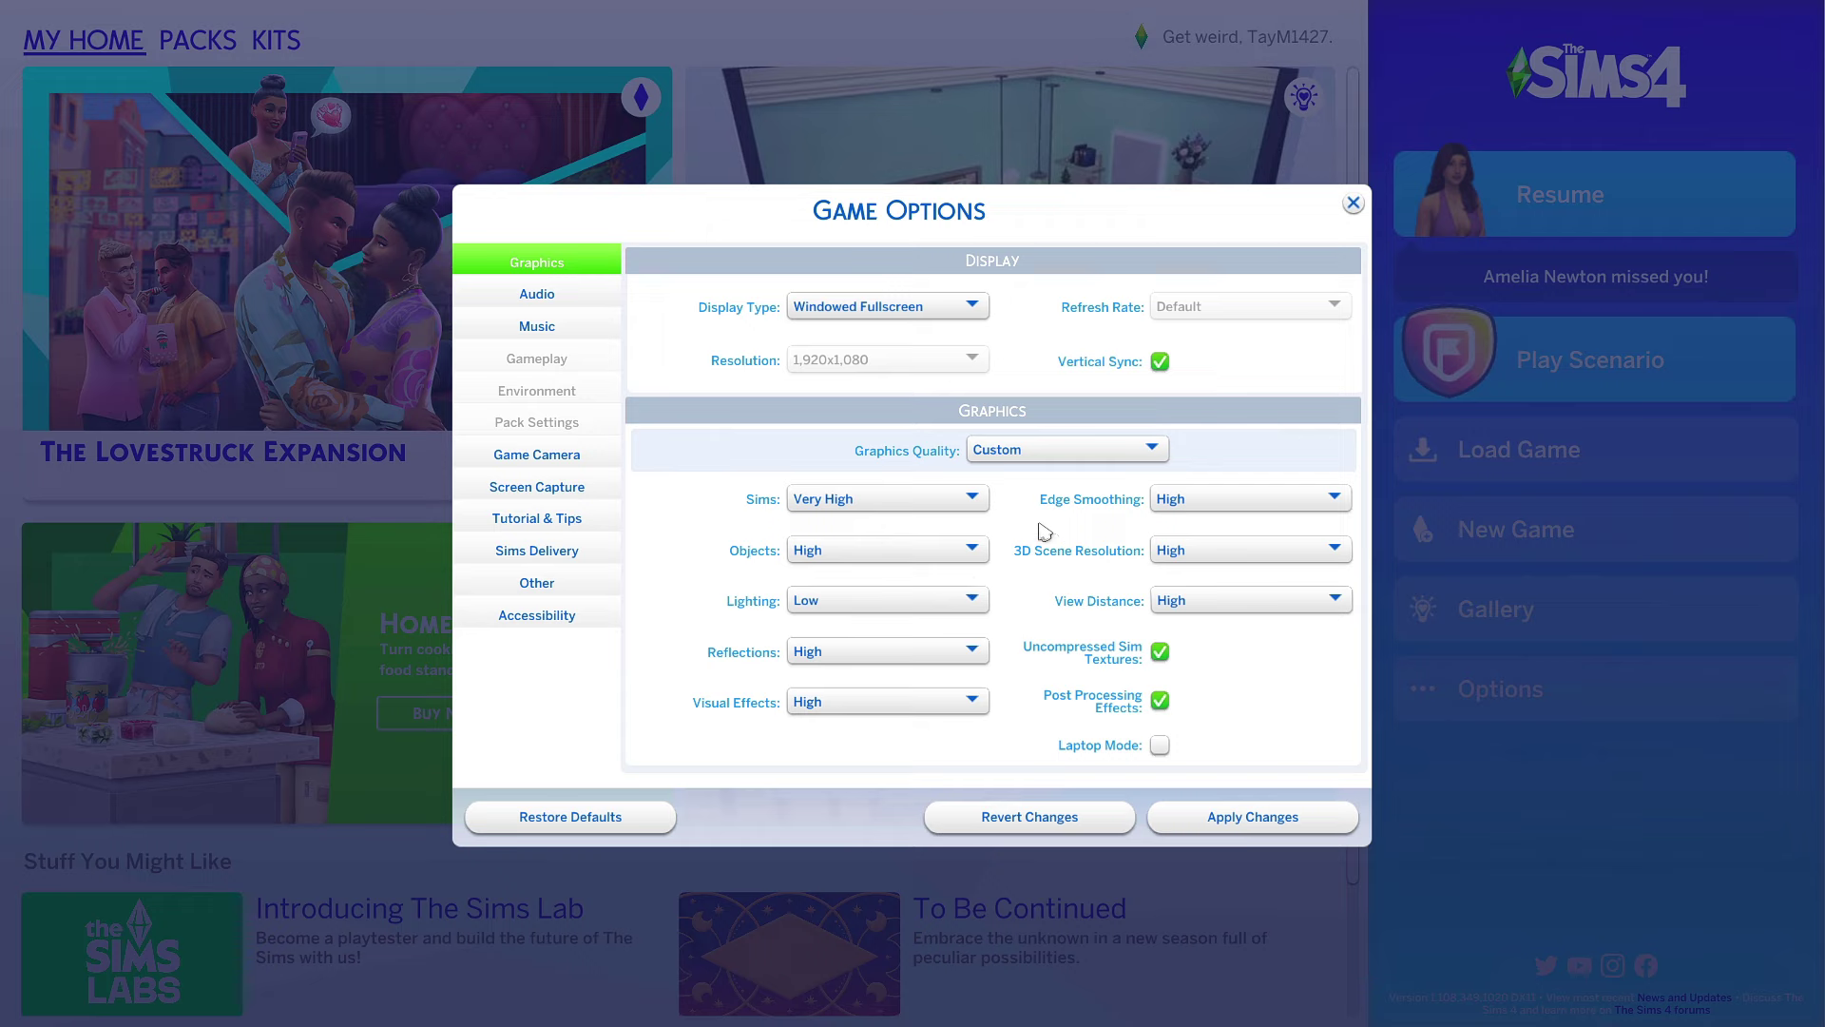
mouse_move(1028, 518)
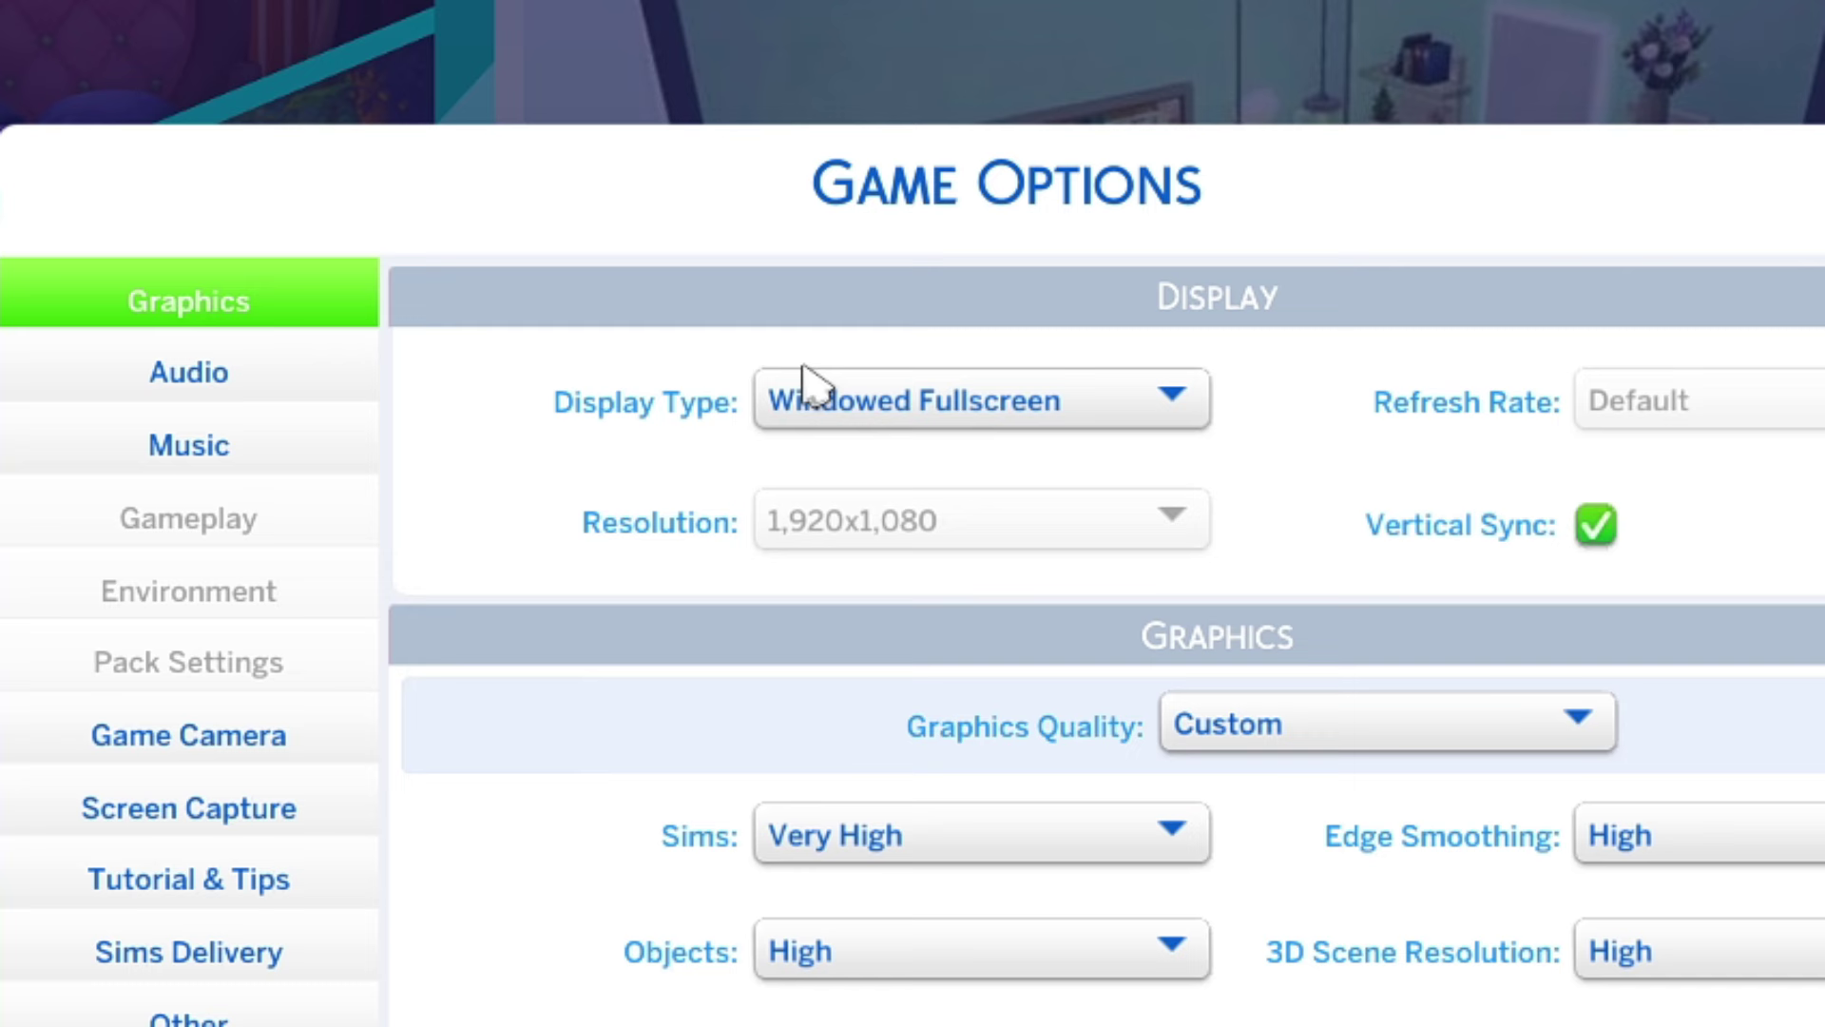
mouse_move(779, 315)
left_click(946, 411)
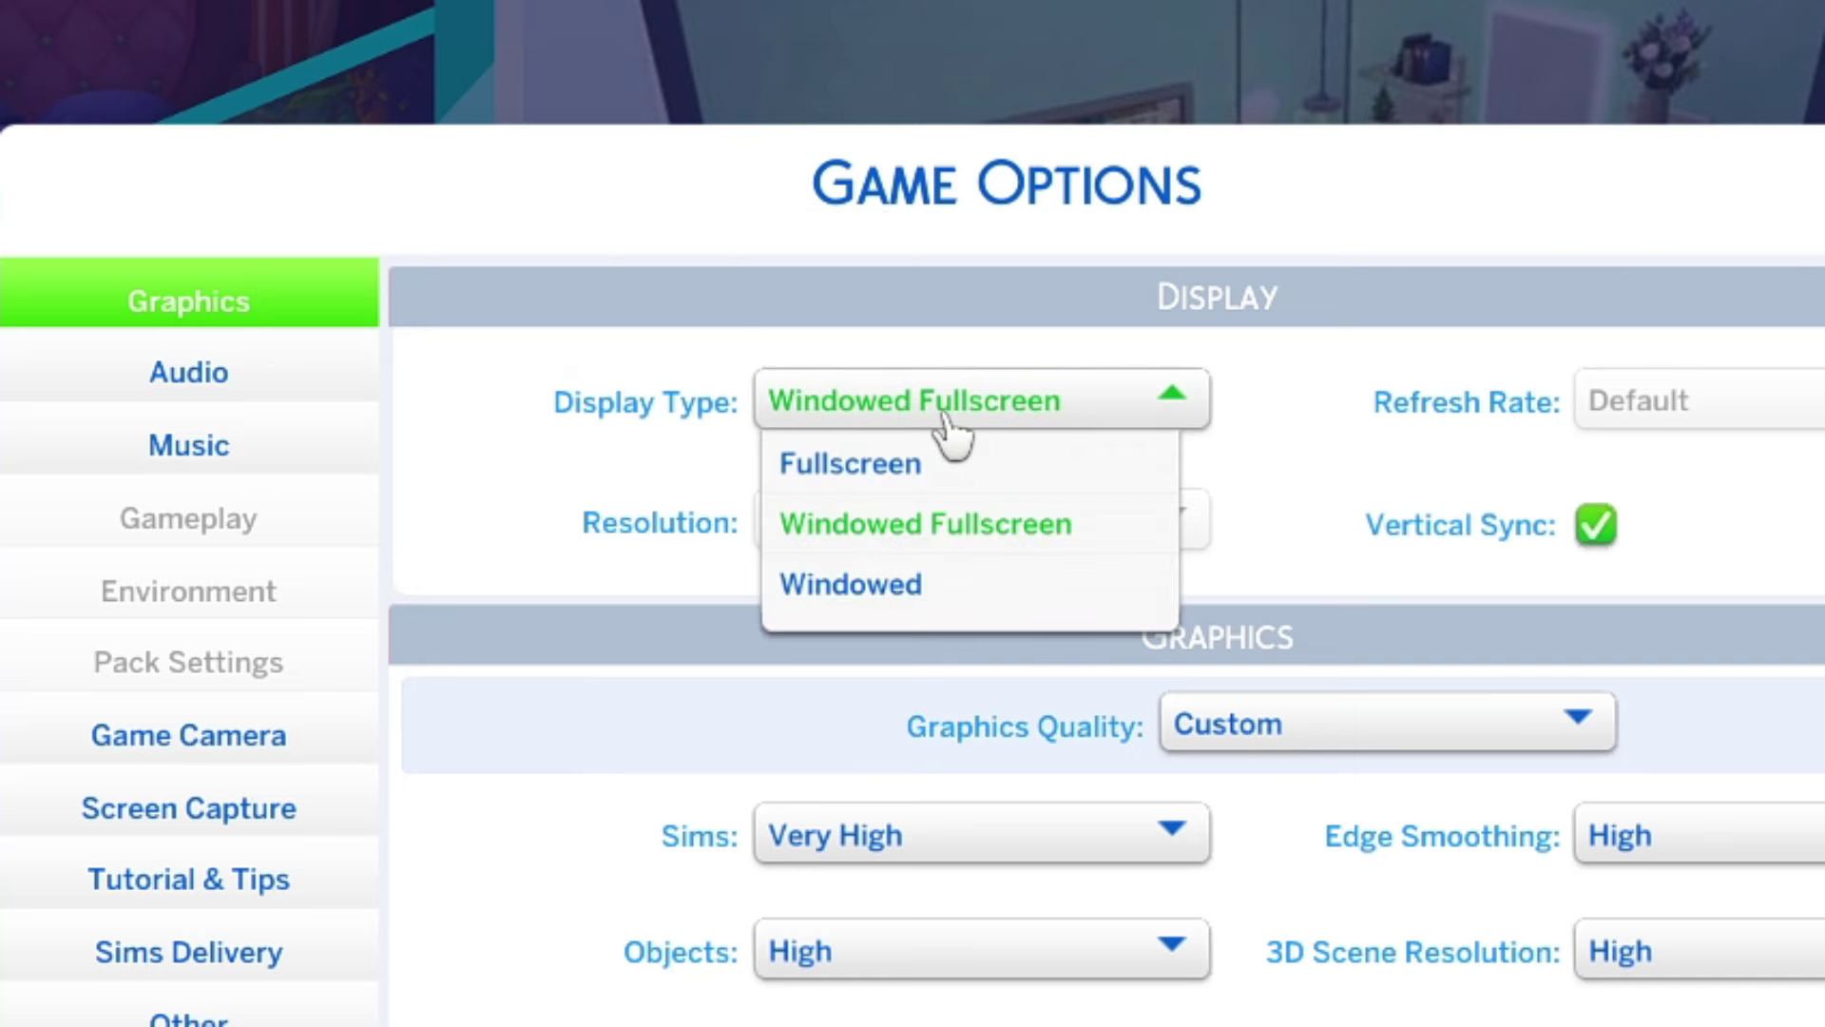
left_click(827, 588)
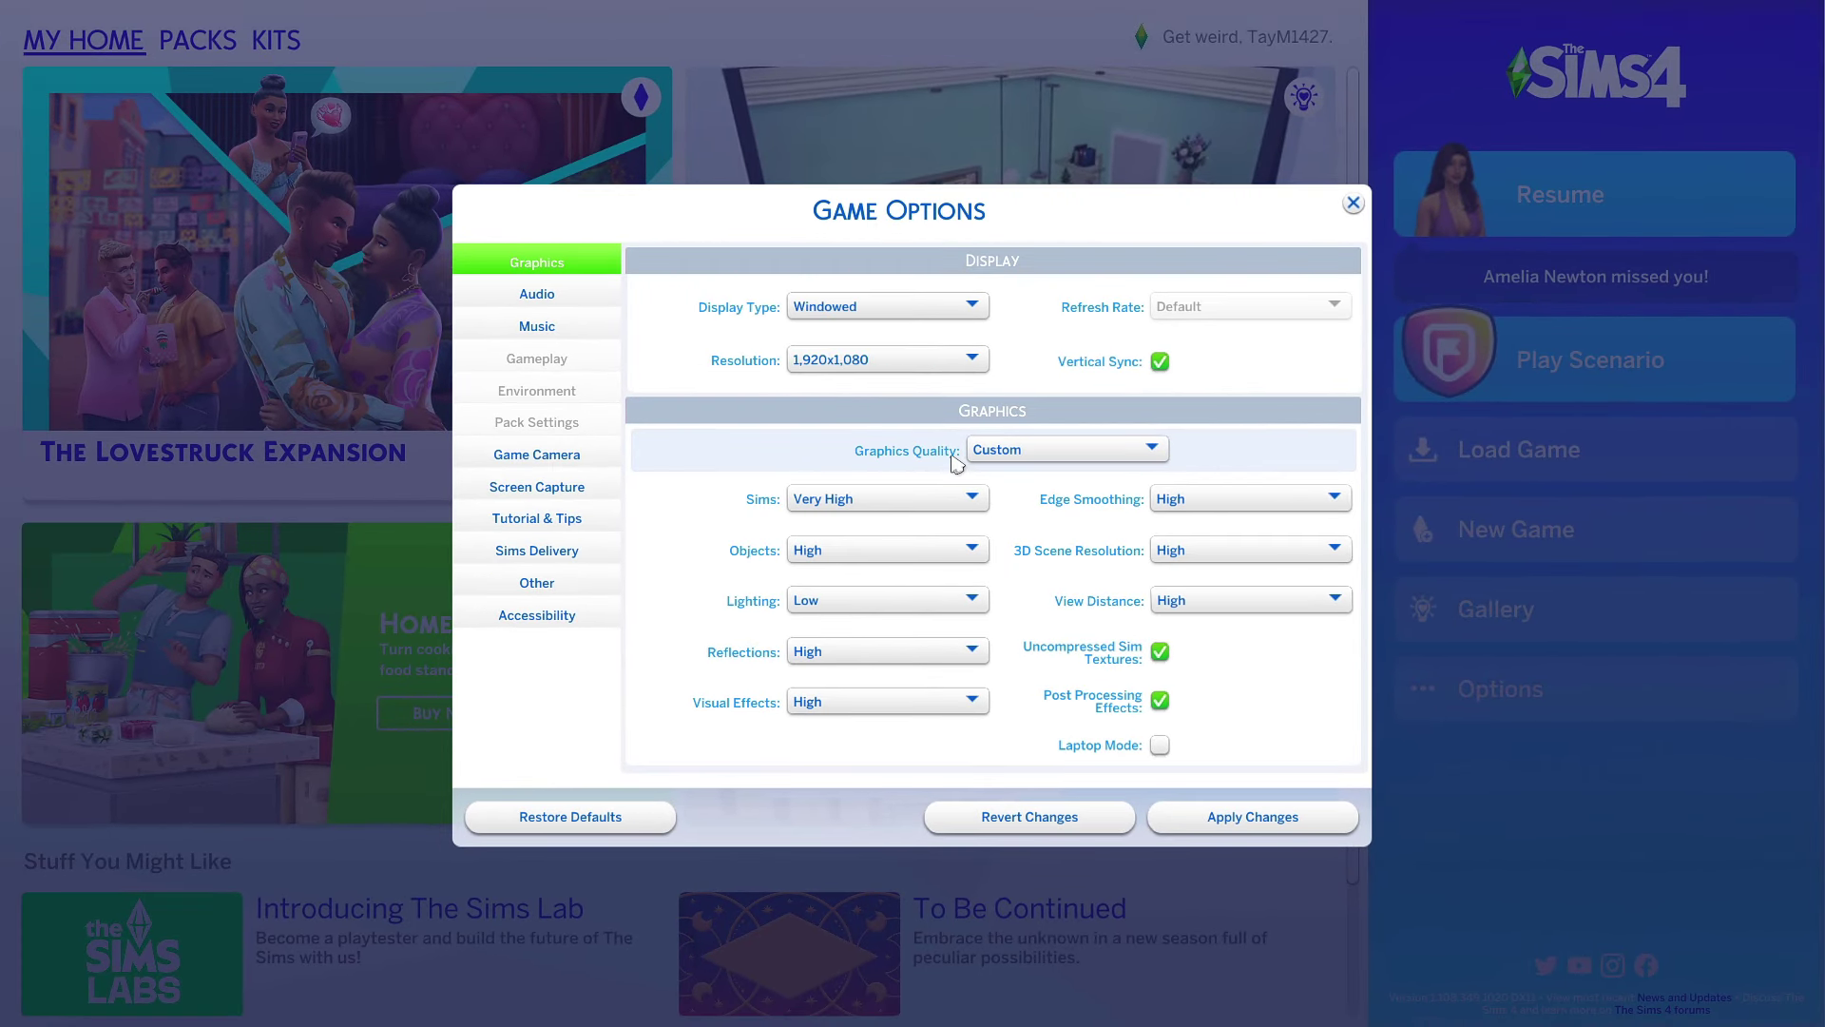
left_click(1255, 815)
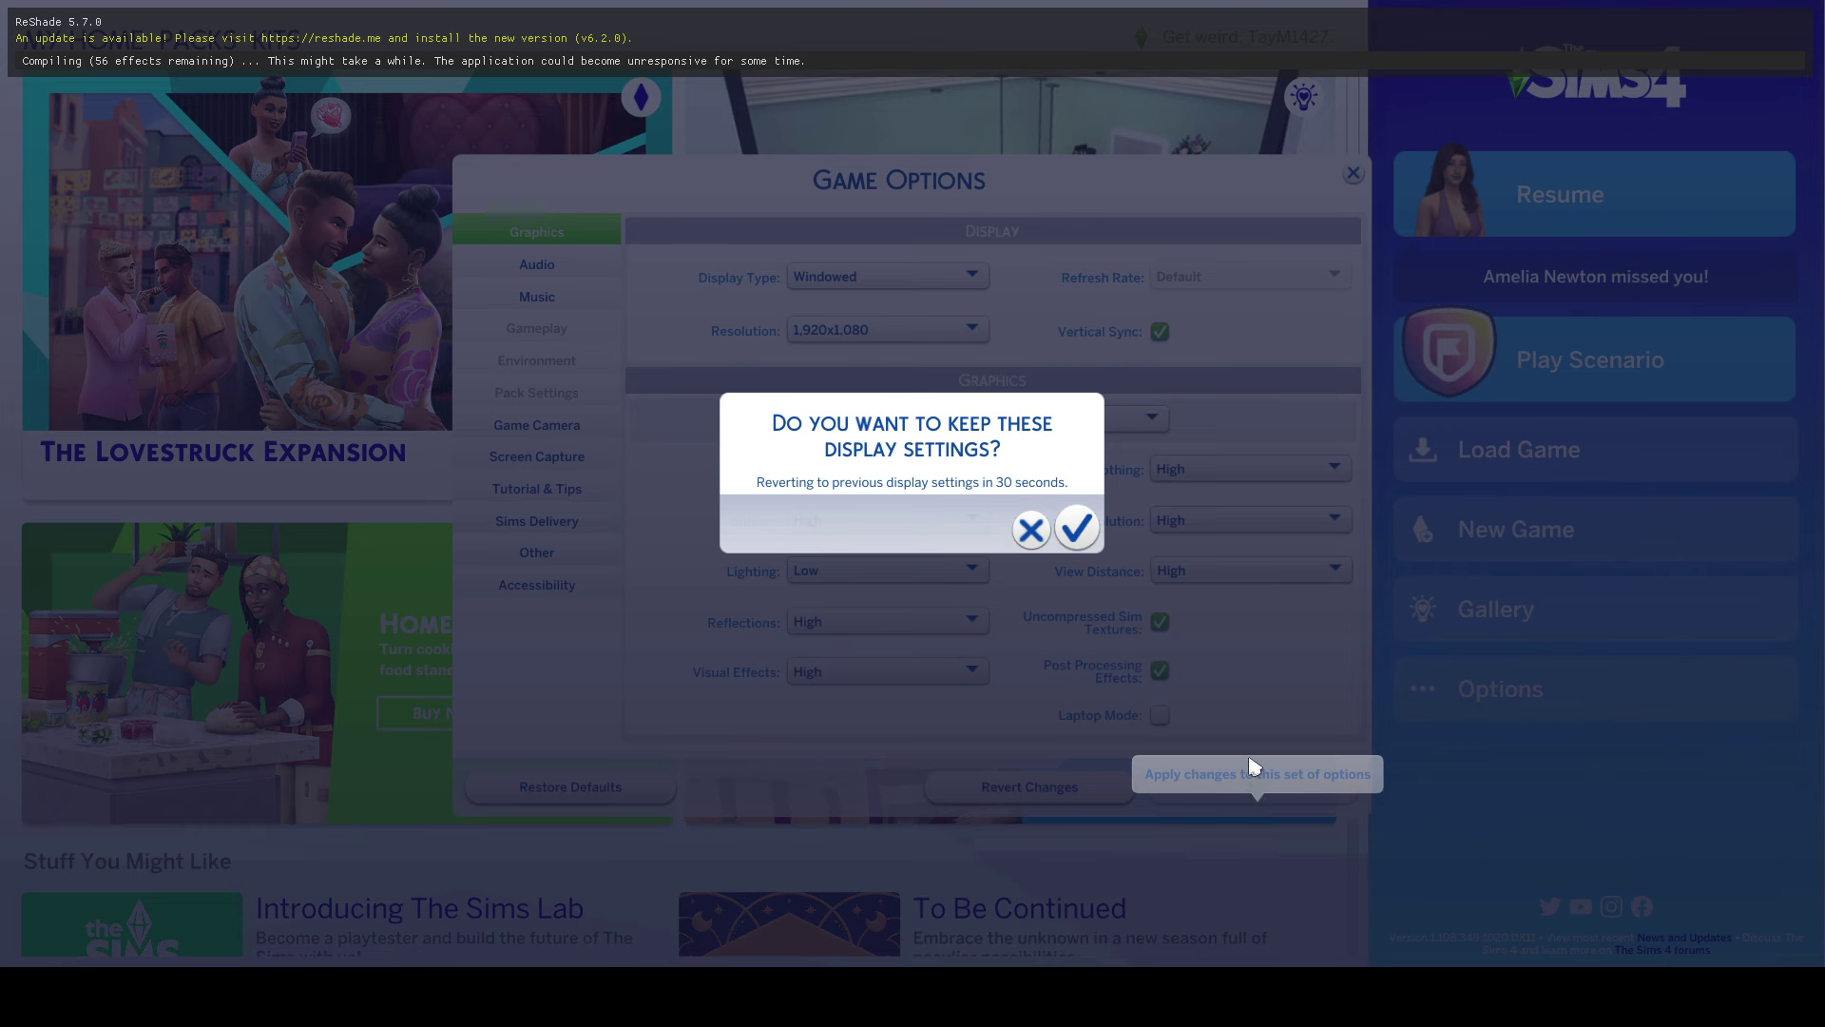
left_click(1077, 531)
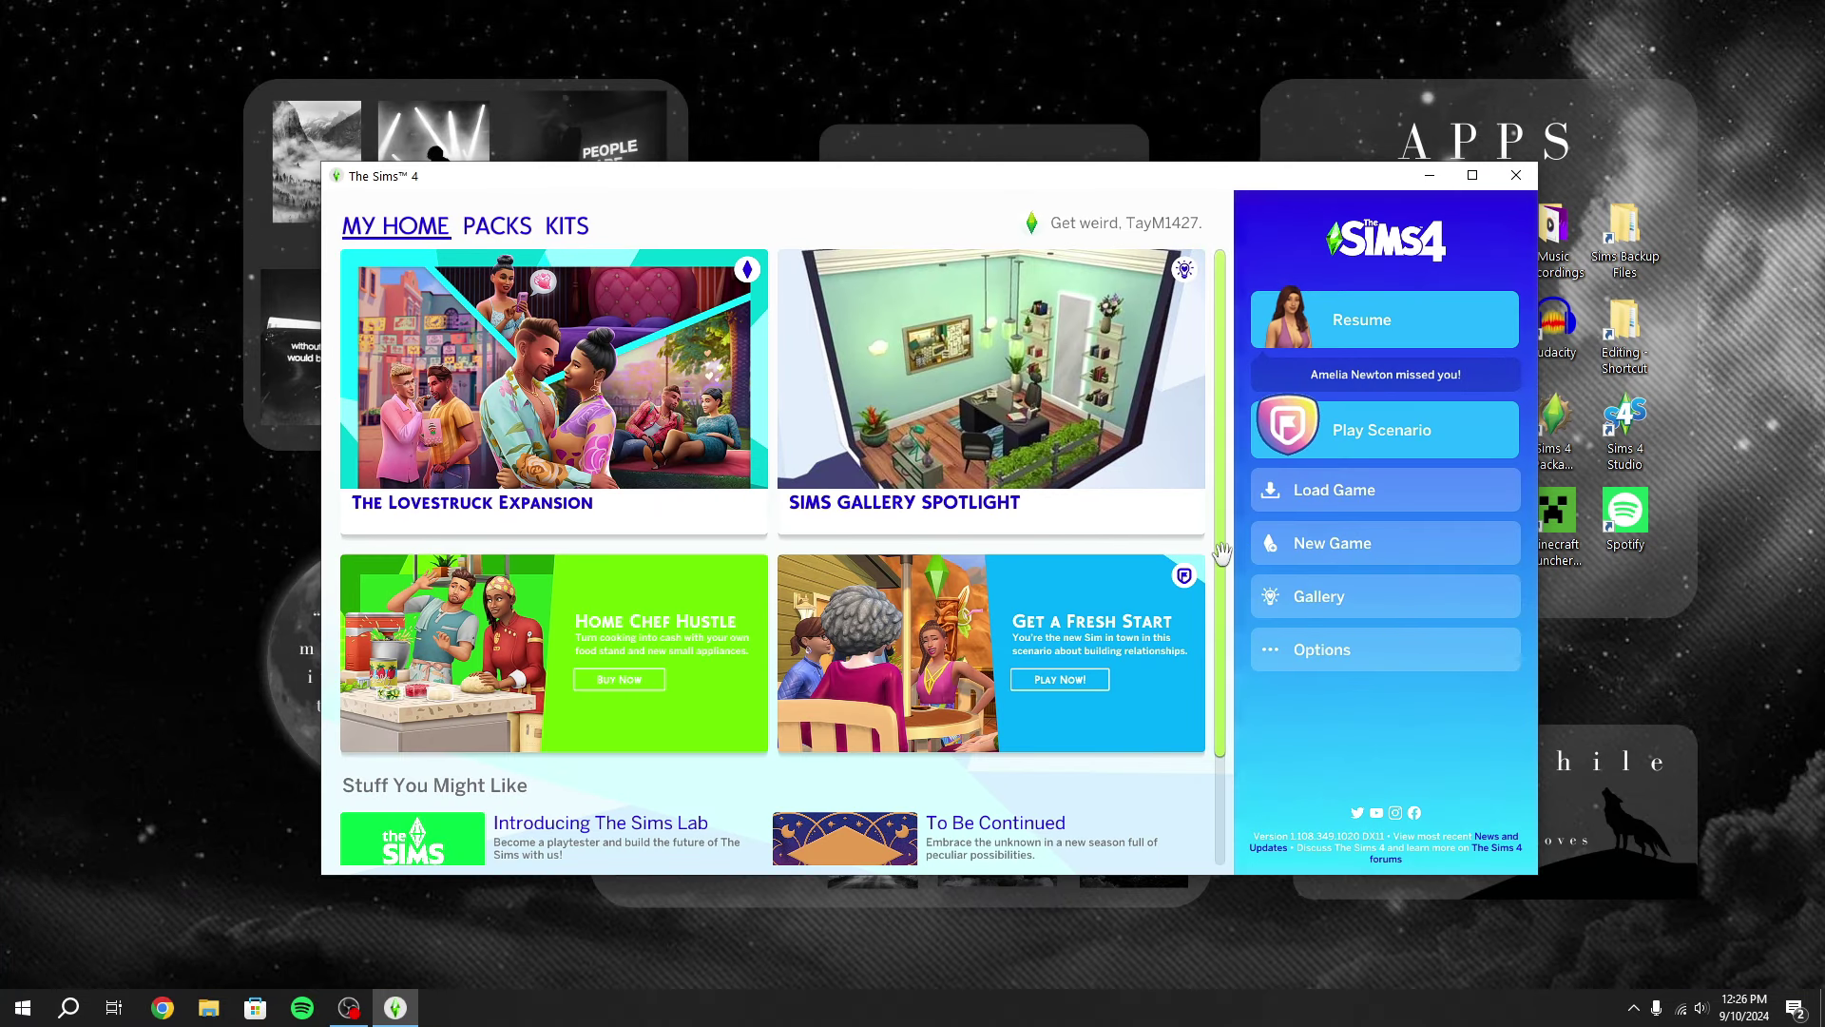
Resize the game window by its upper-left corner and reposition it around the middle of the desktop
left_click_drag(321, 161, 1027, 532)
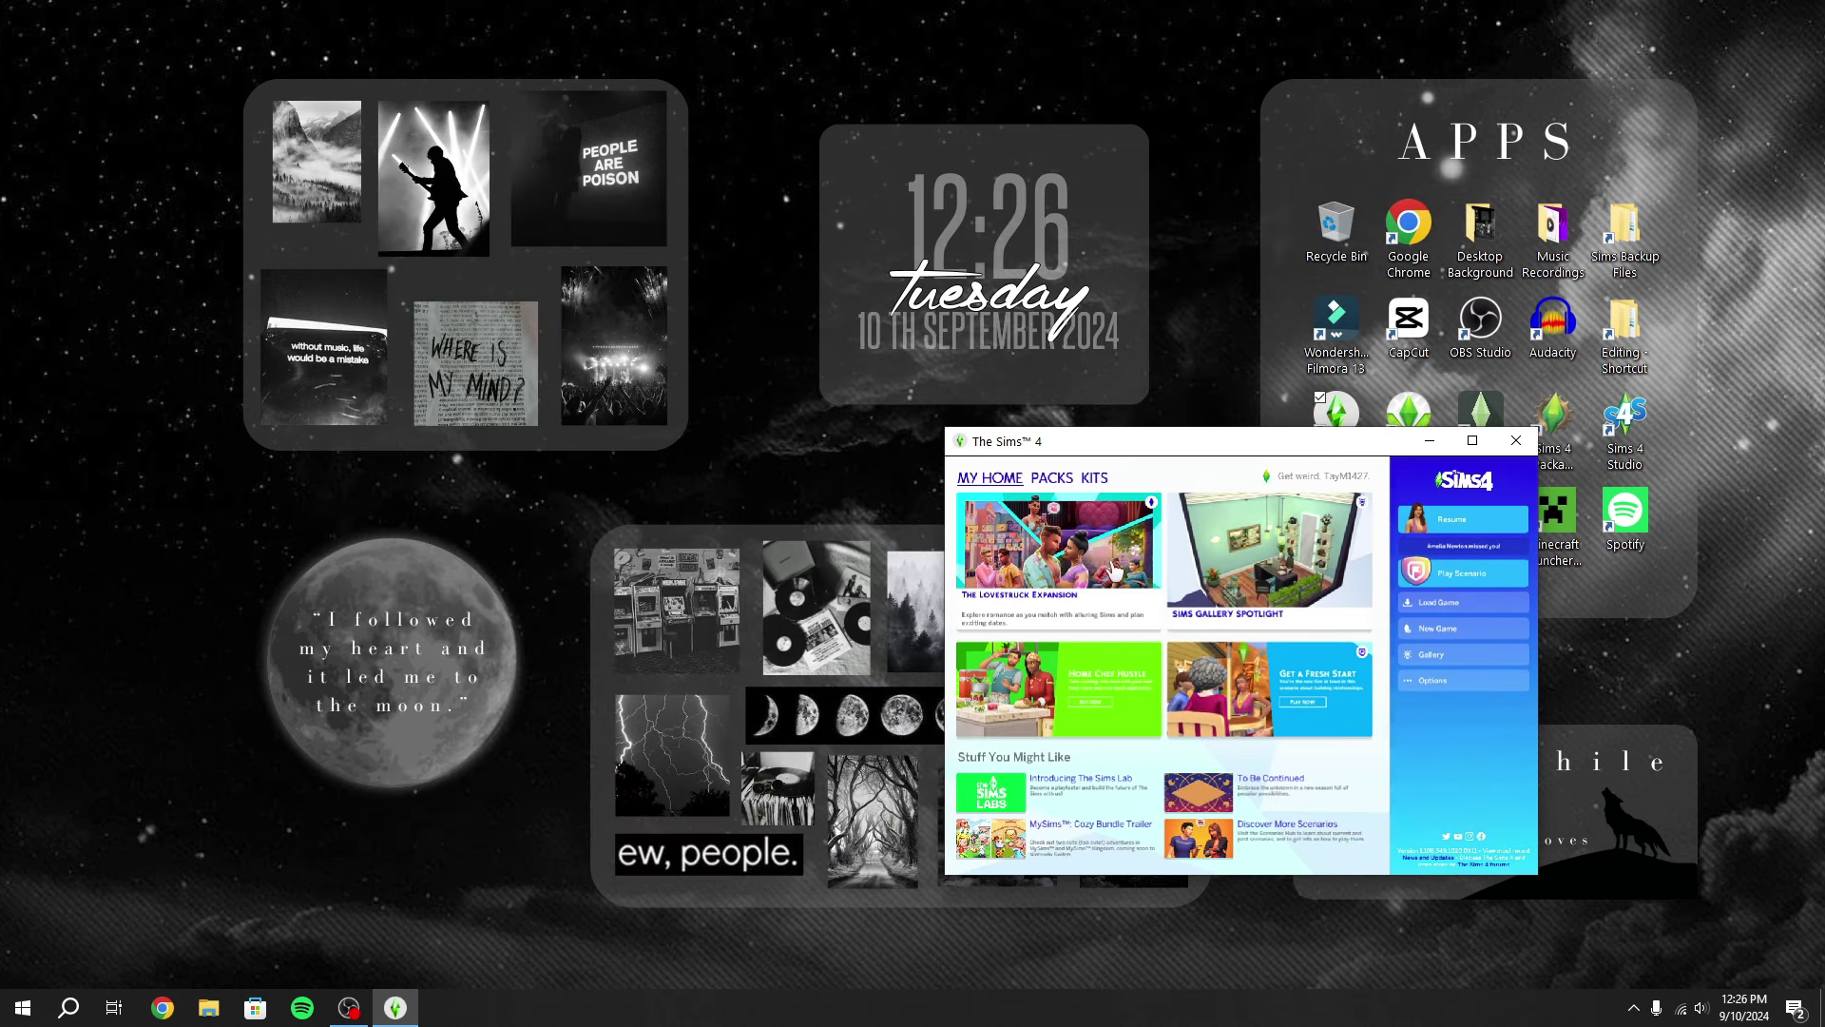
left_click_drag(1155, 443, 756, 344)
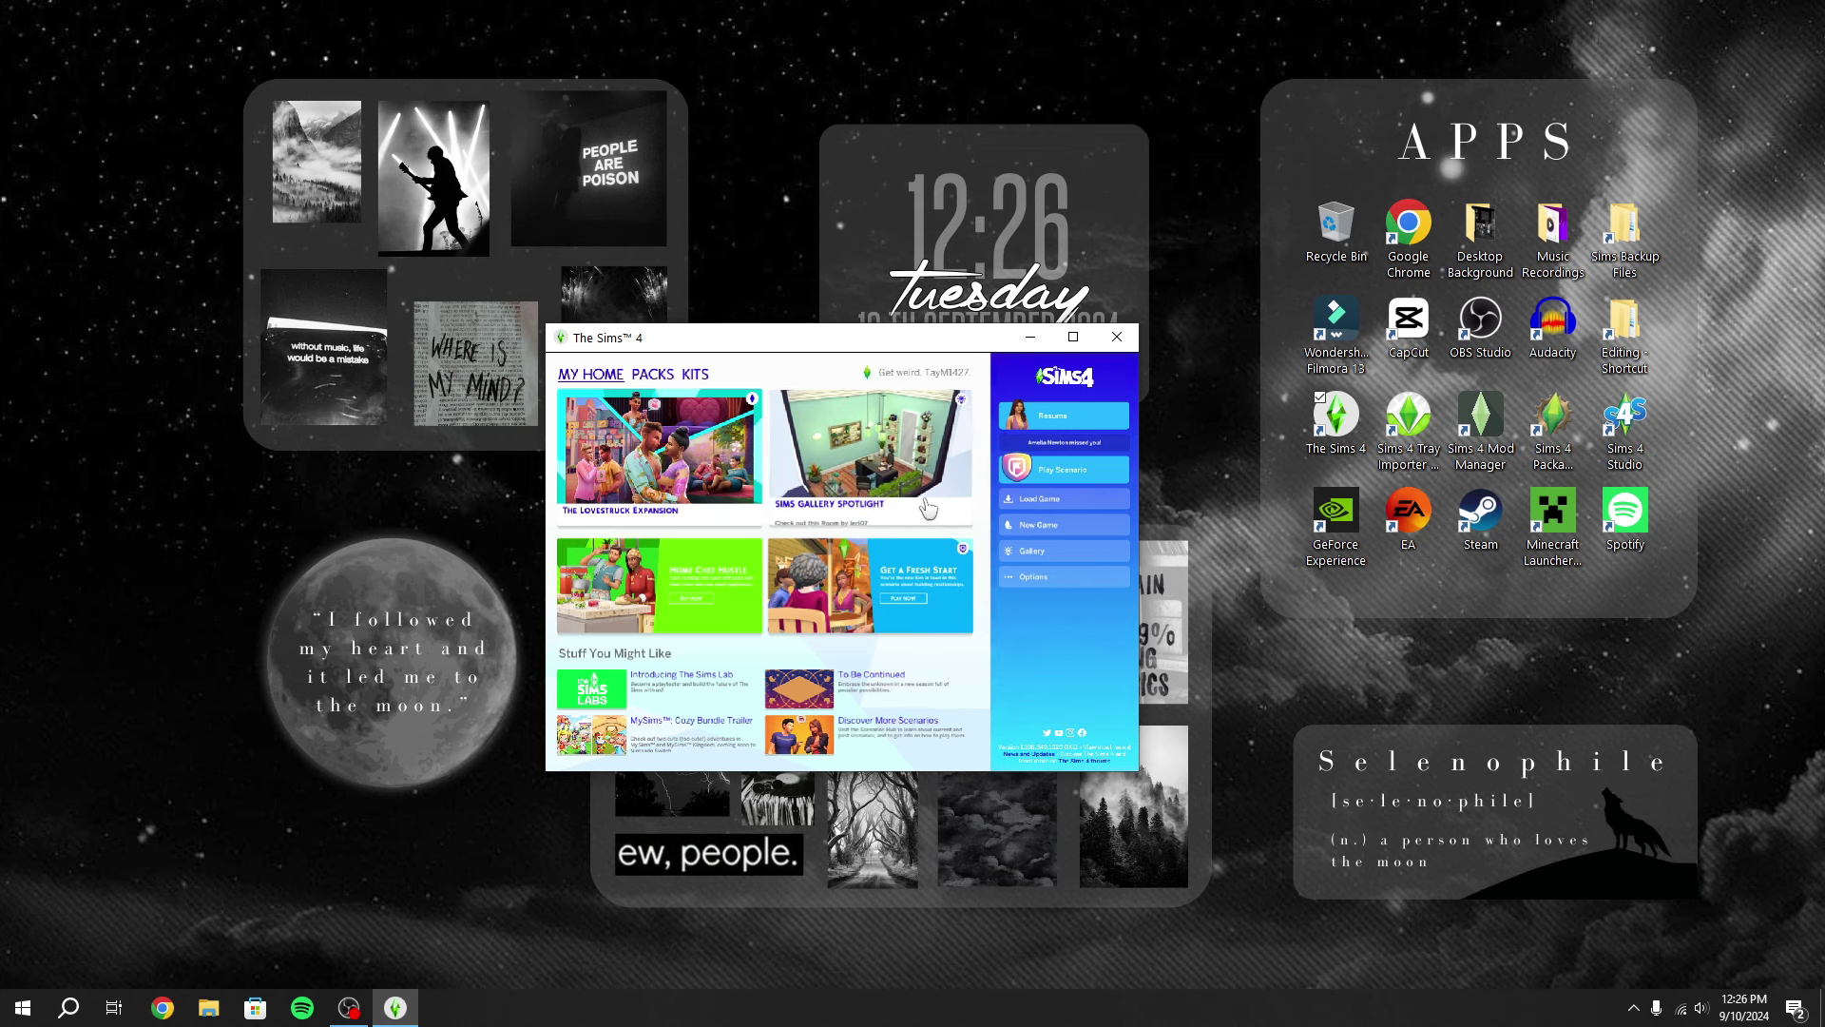
left_click_drag(547, 326, 2, 19)
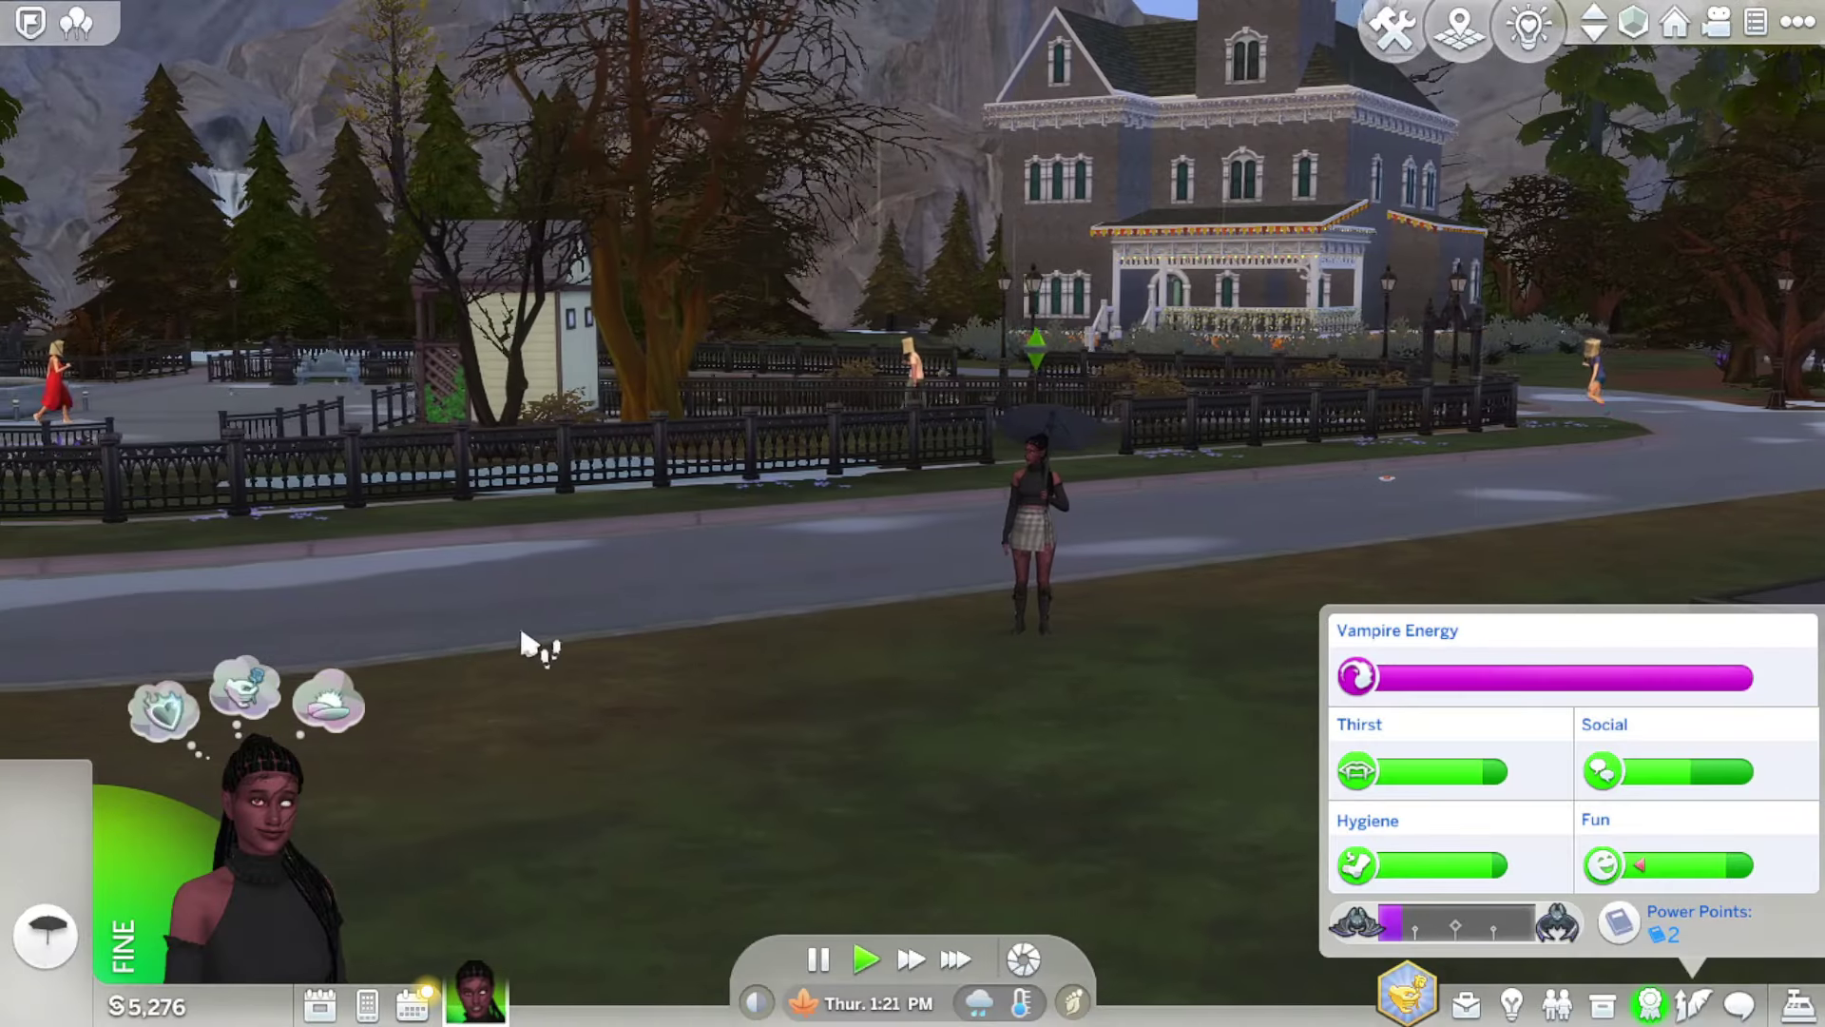
Open the game options from within the loaded household
left_click(534, 640)
left_click(529, 497)
key("e")
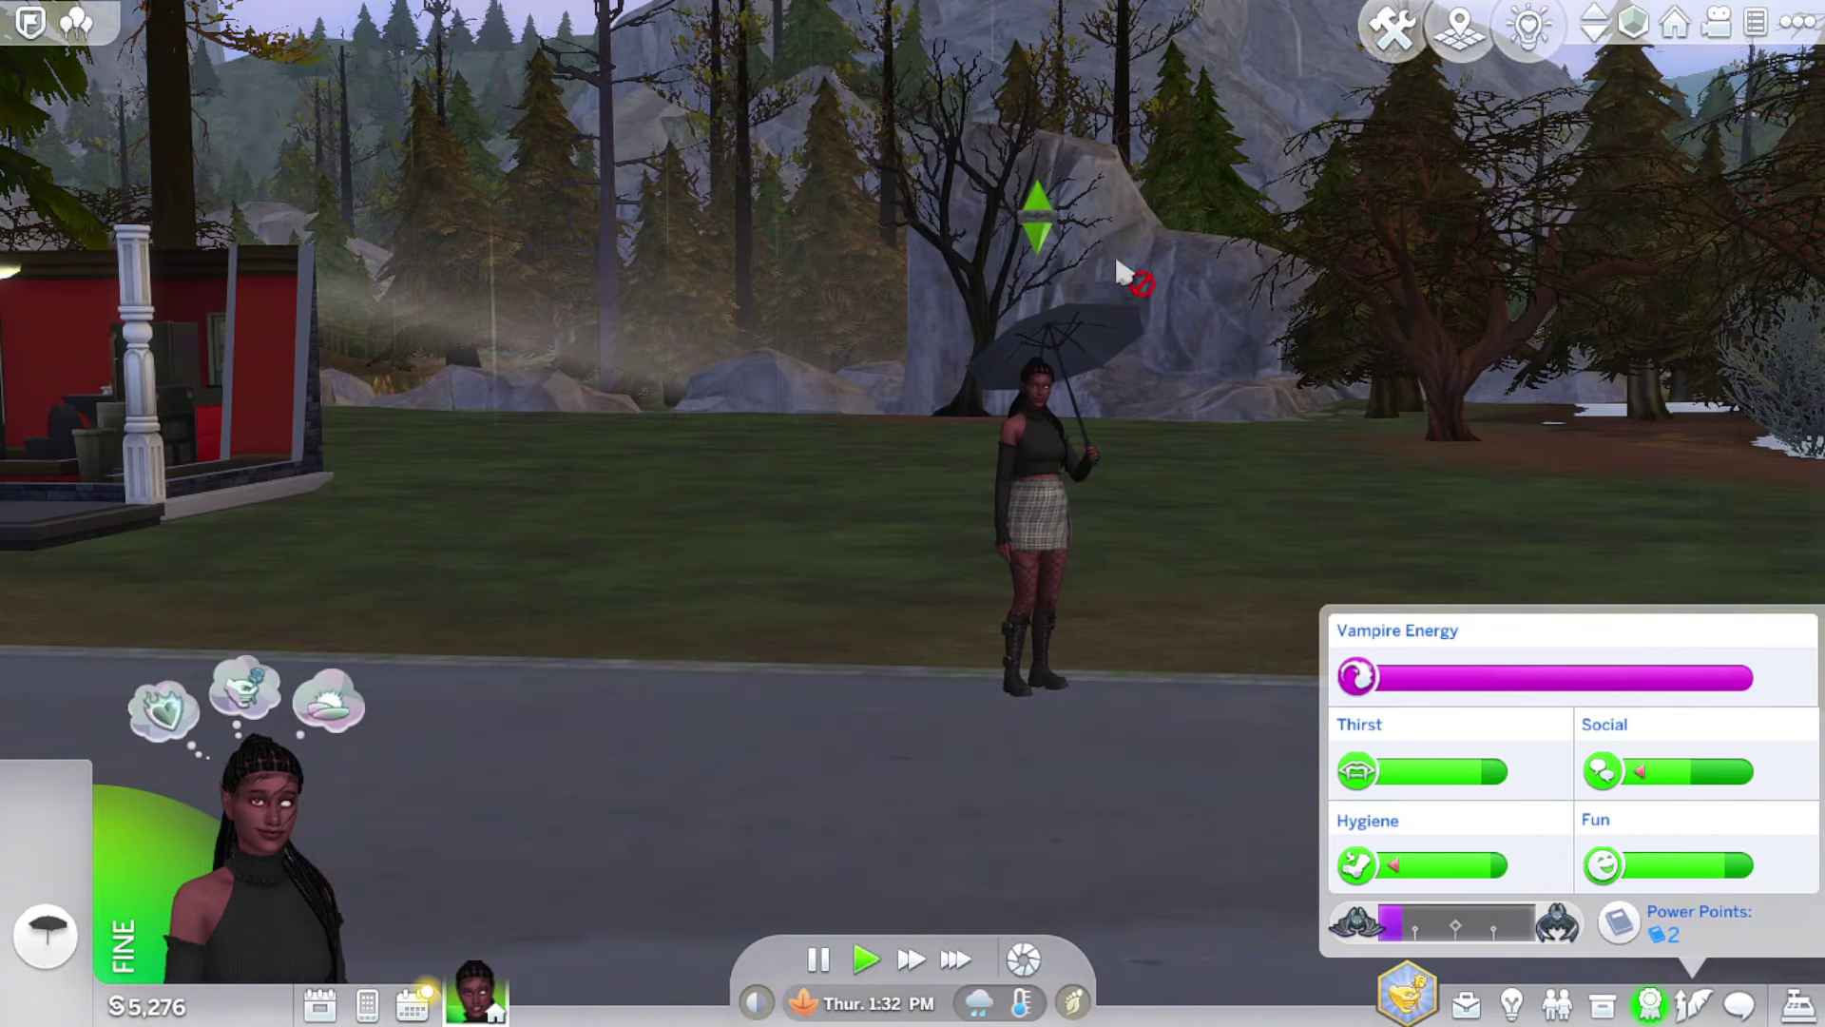
left_click(1778, 38)
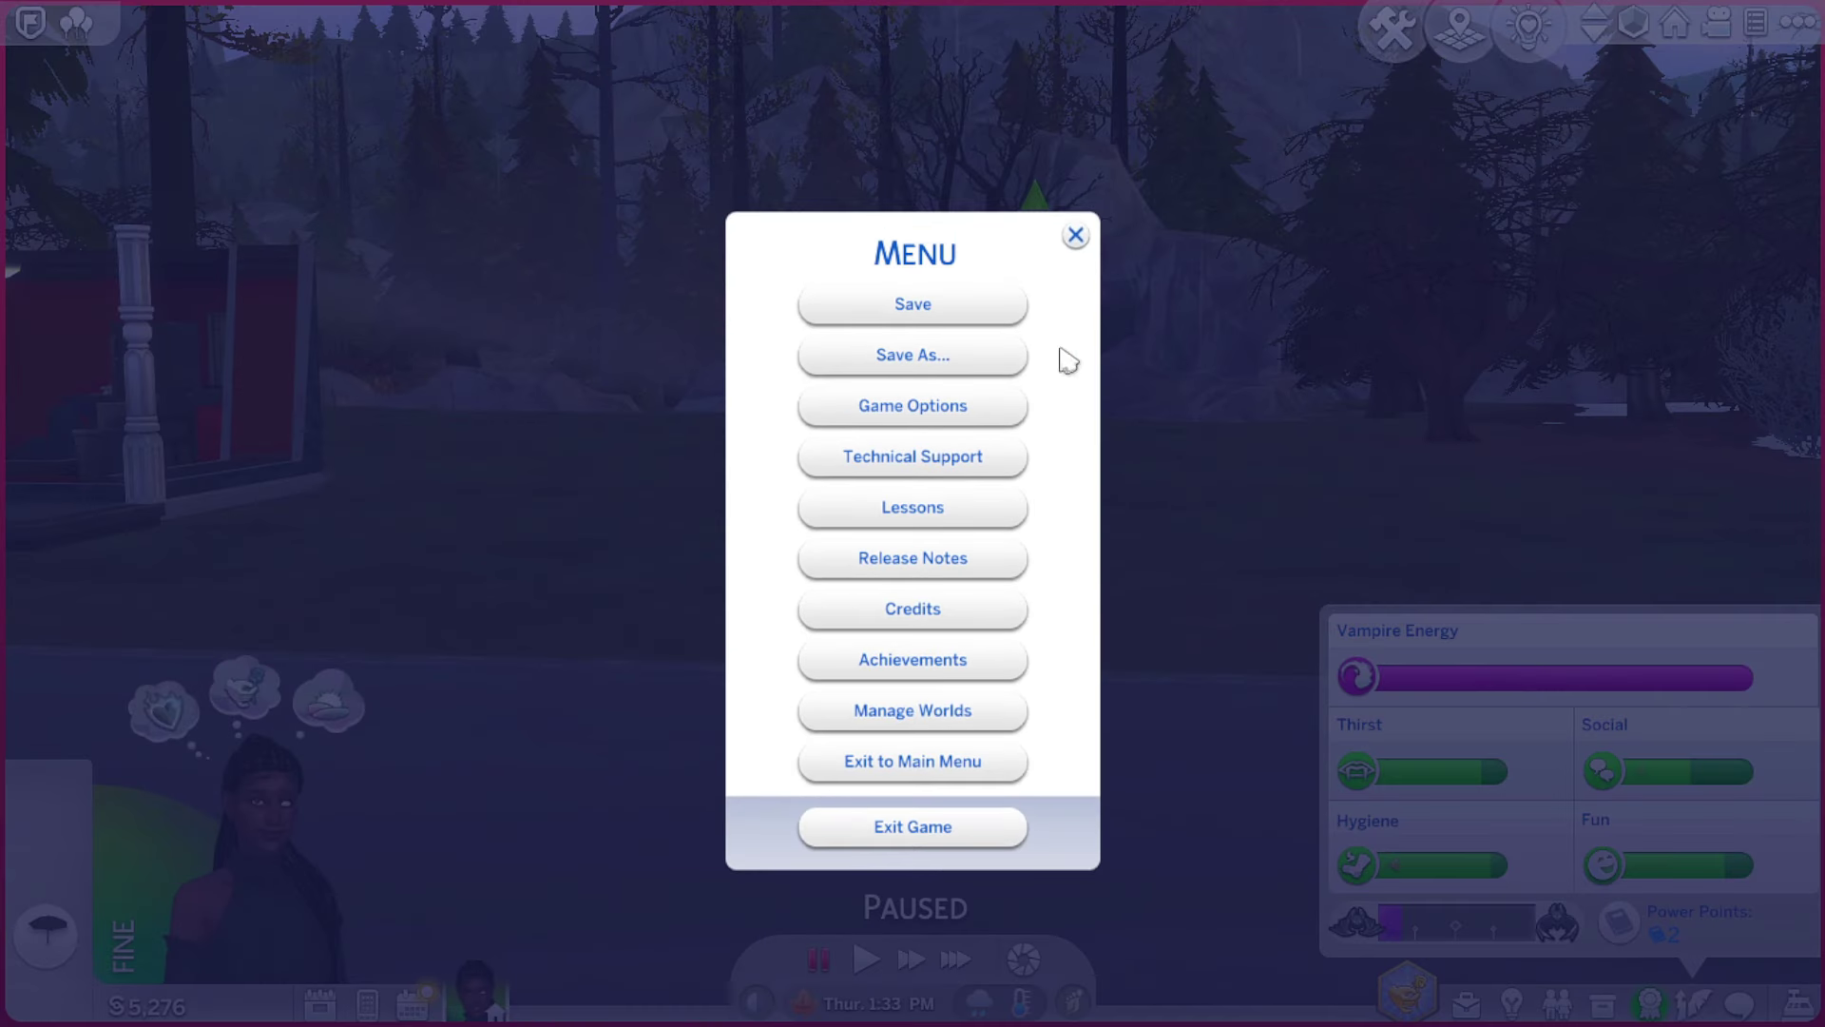
left_click(995, 411)
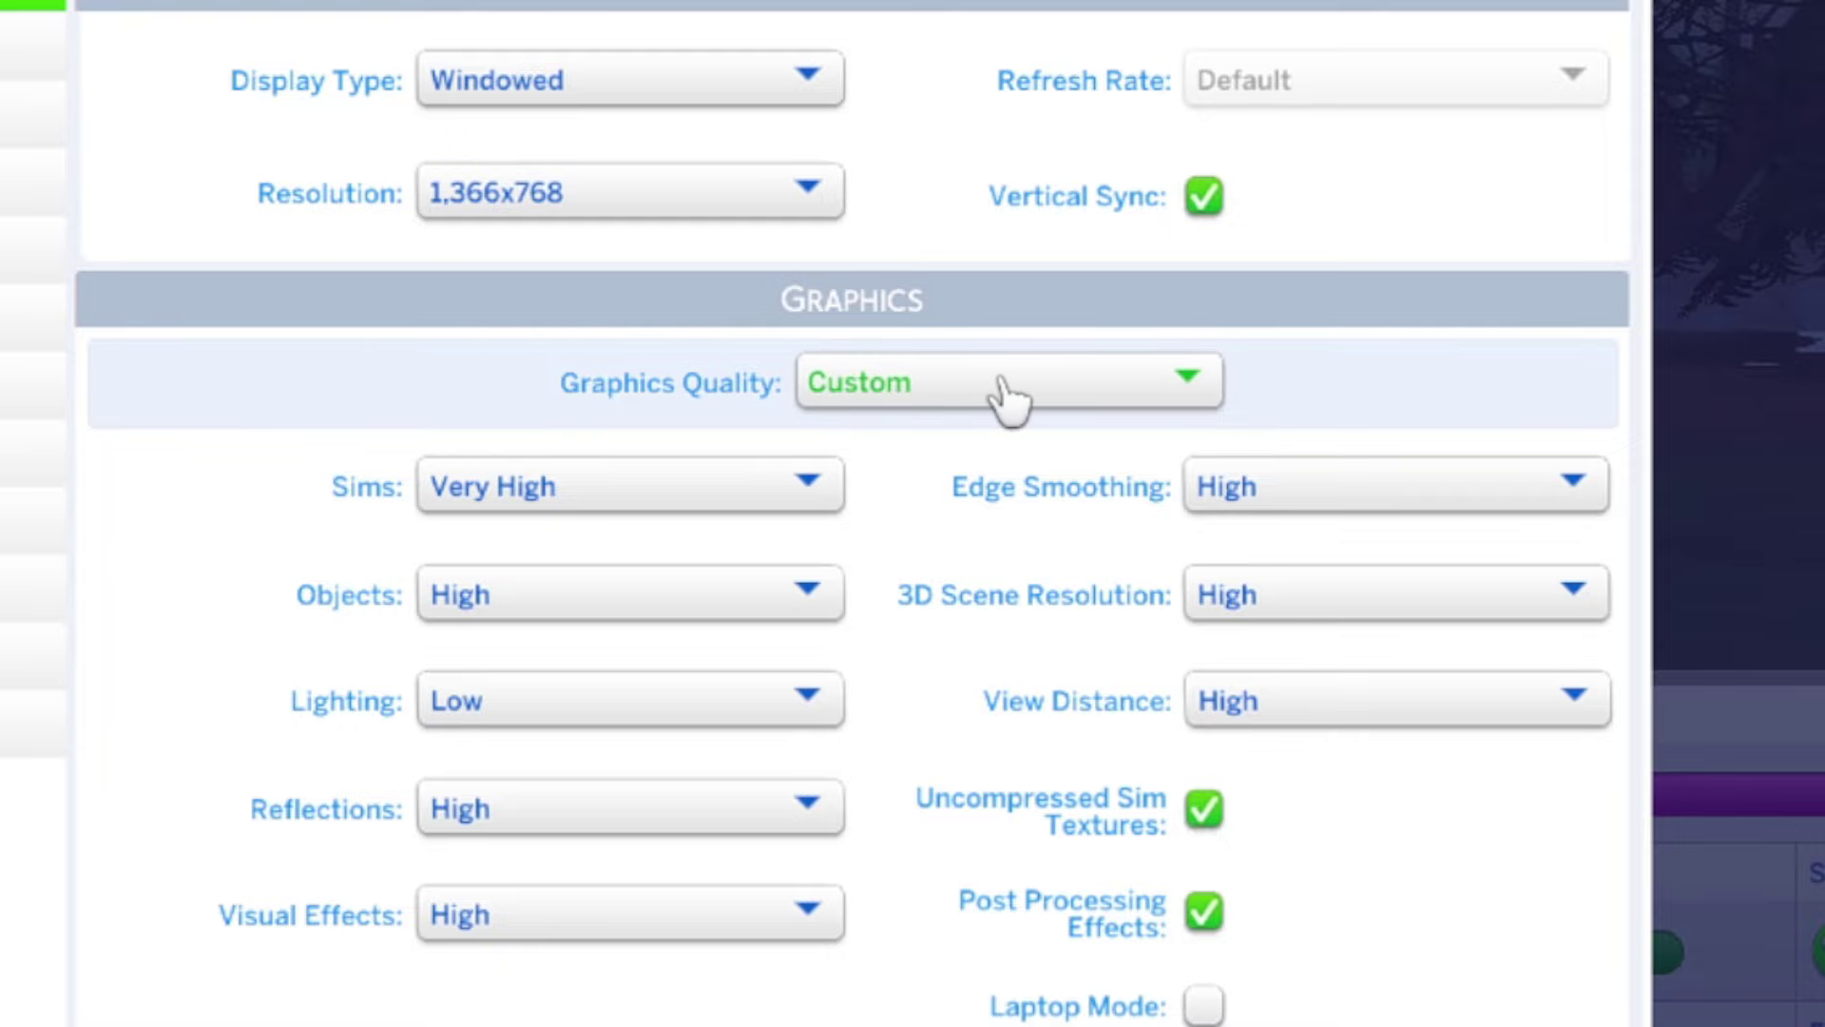
Try the High graphics quality preset with Lighting set to Medium and a changed 3D Scene Resolution
left_click(881, 388)
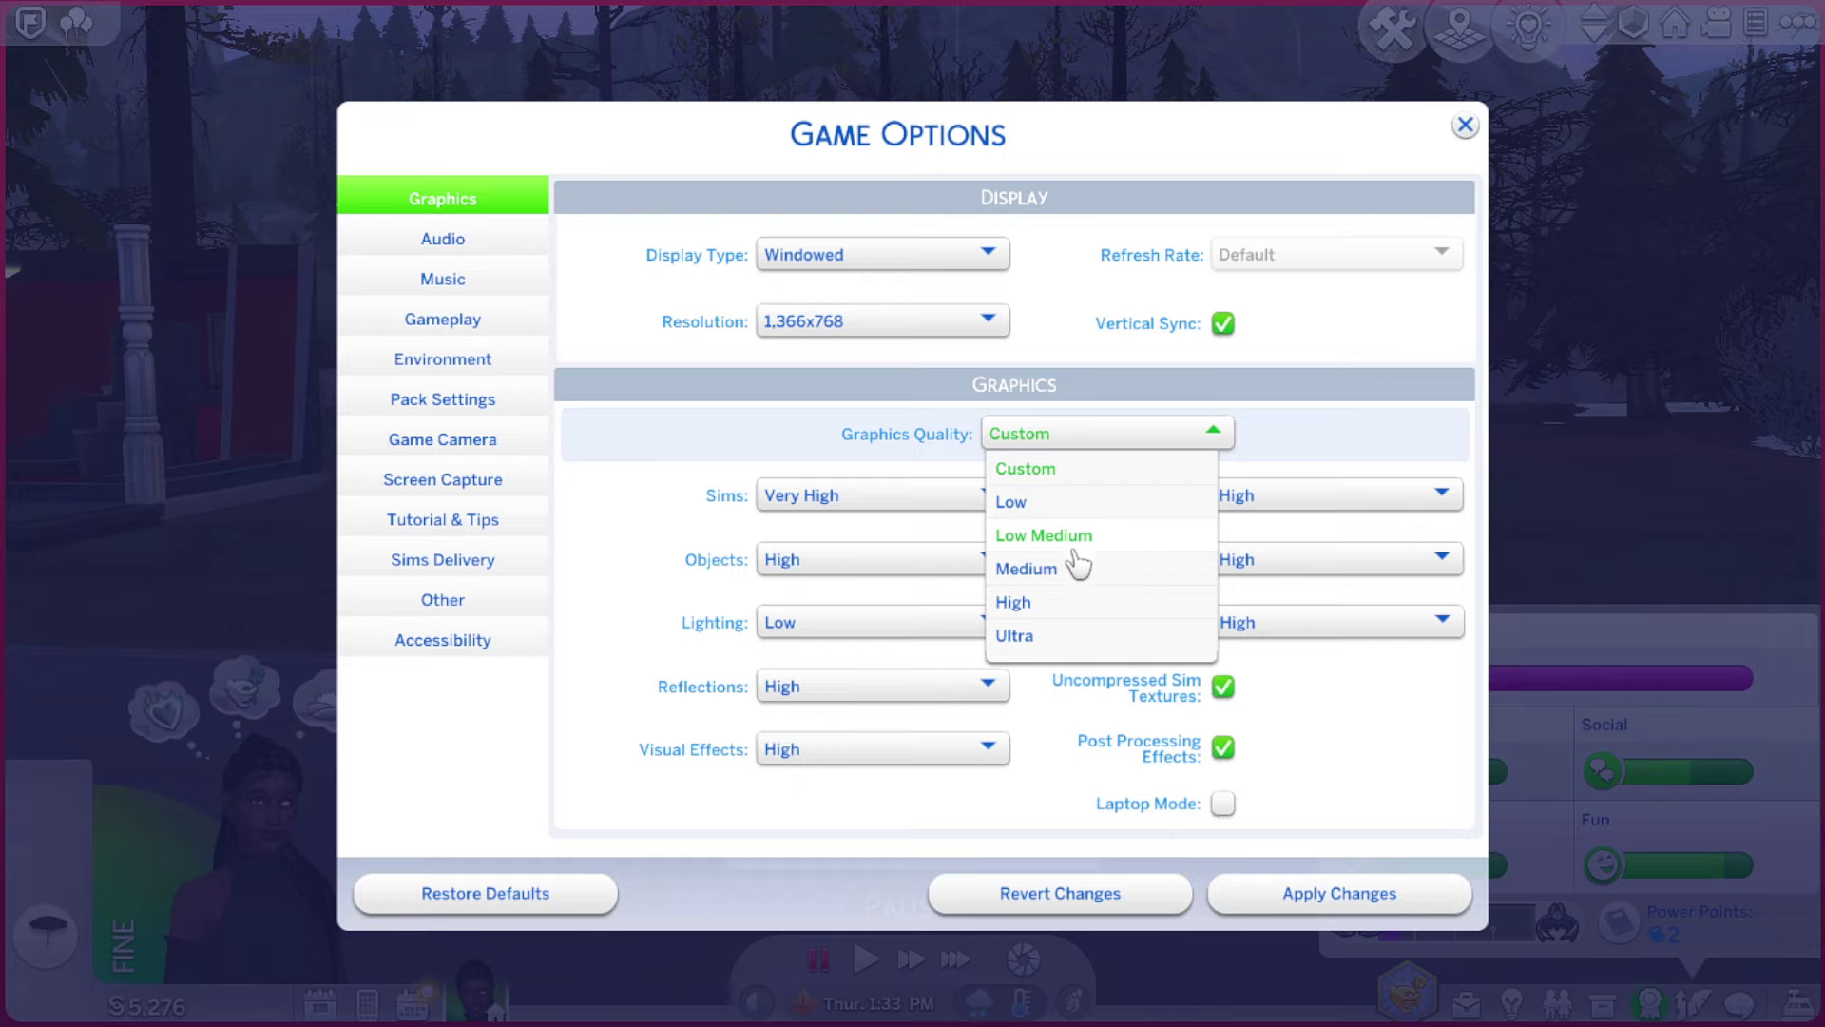
left_click(1068, 605)
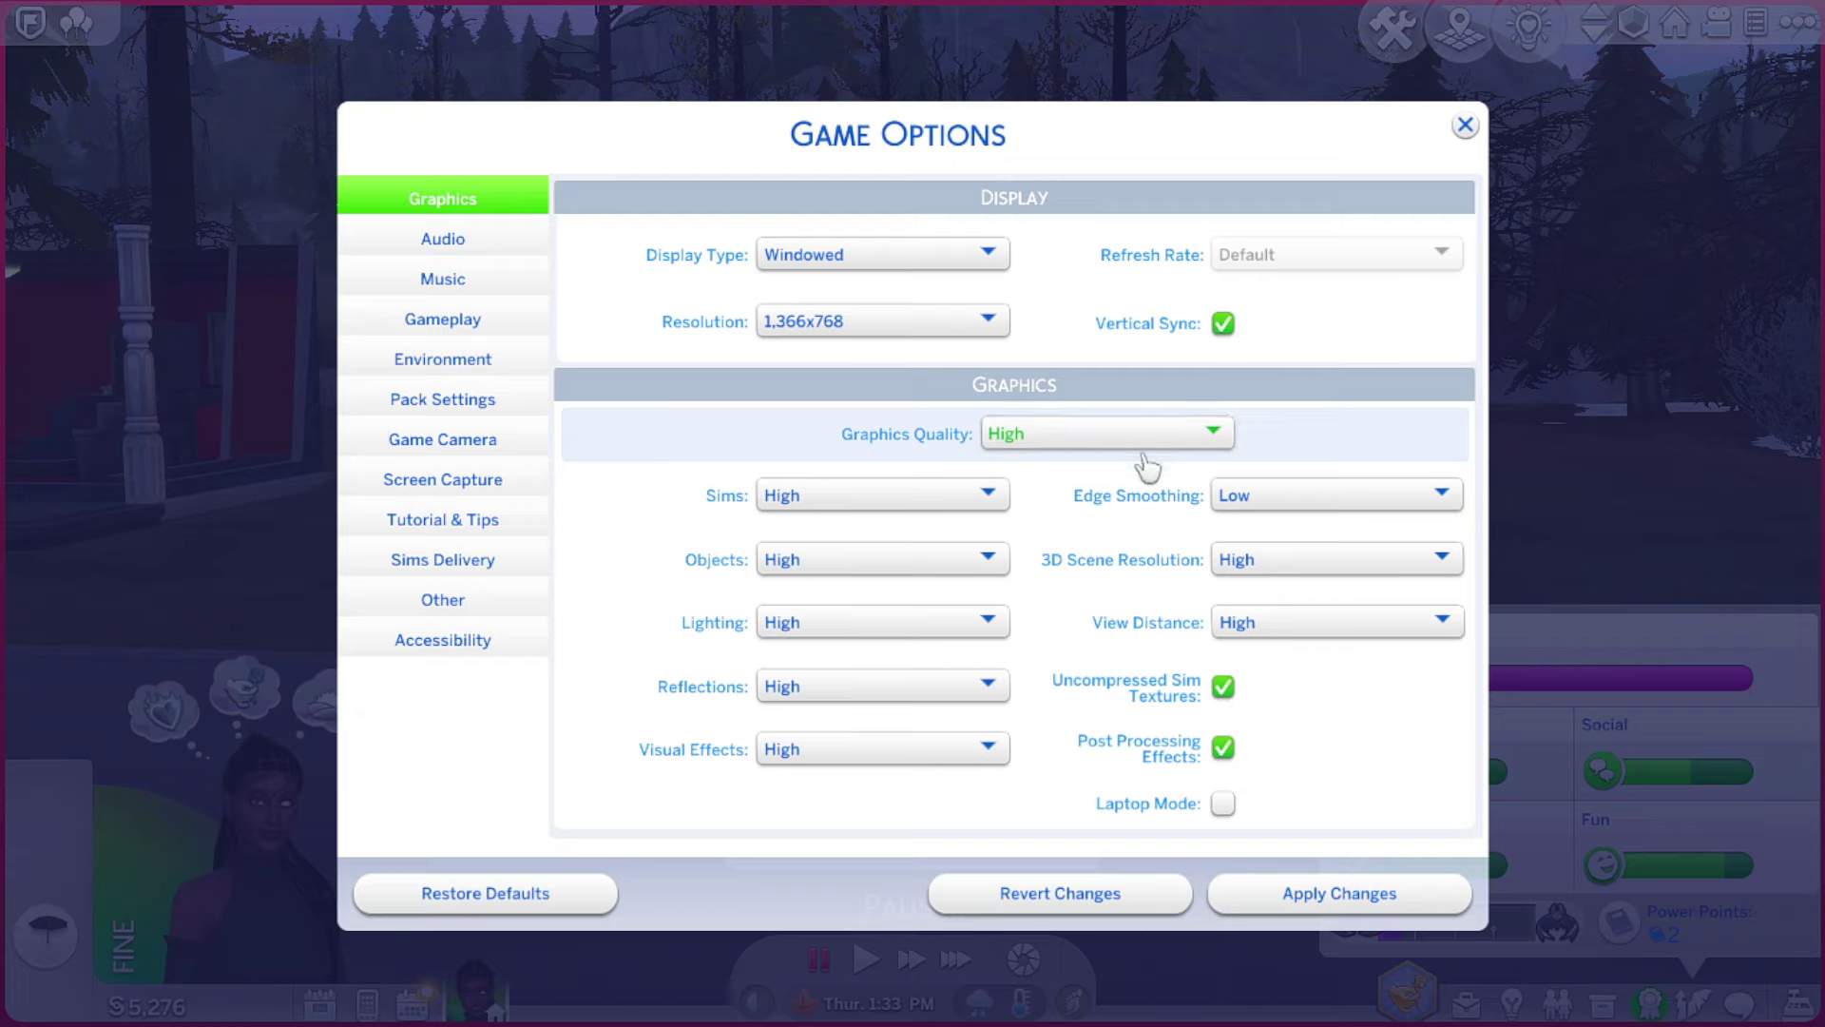
left_click(884, 626)
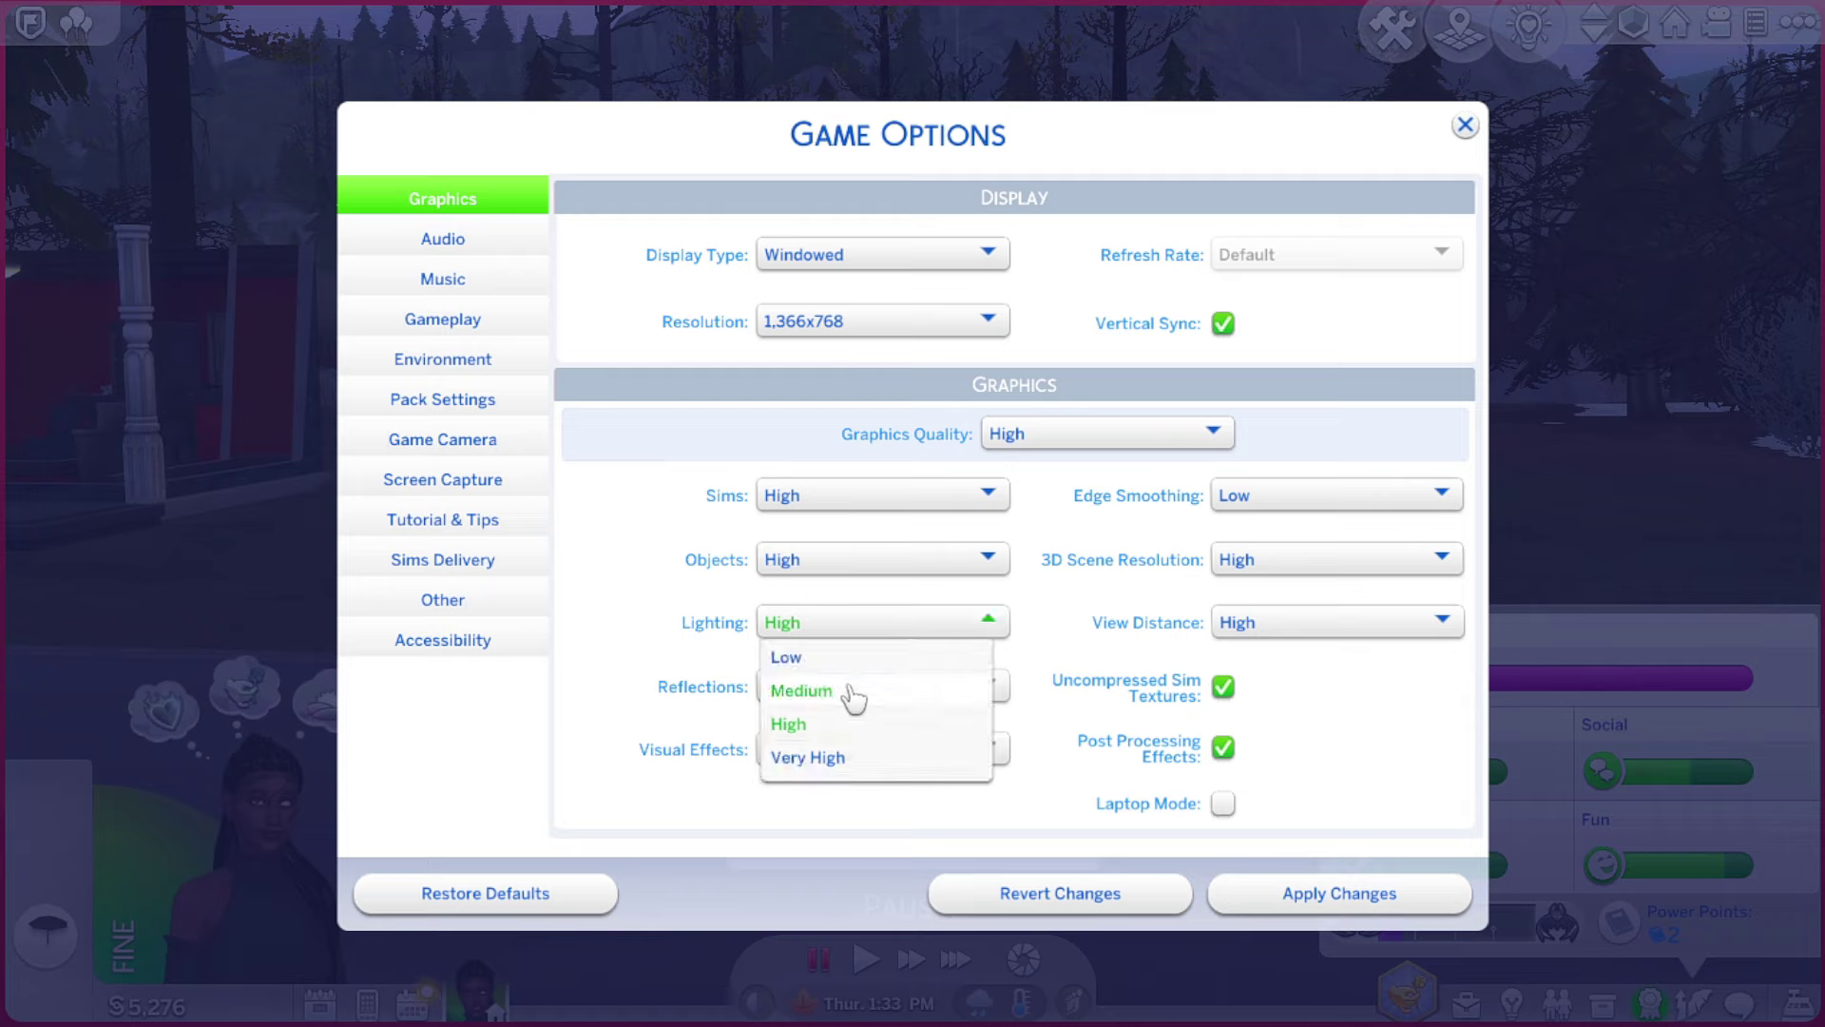
left_click(849, 690)
left_click(1269, 565)
left_click(1288, 592)
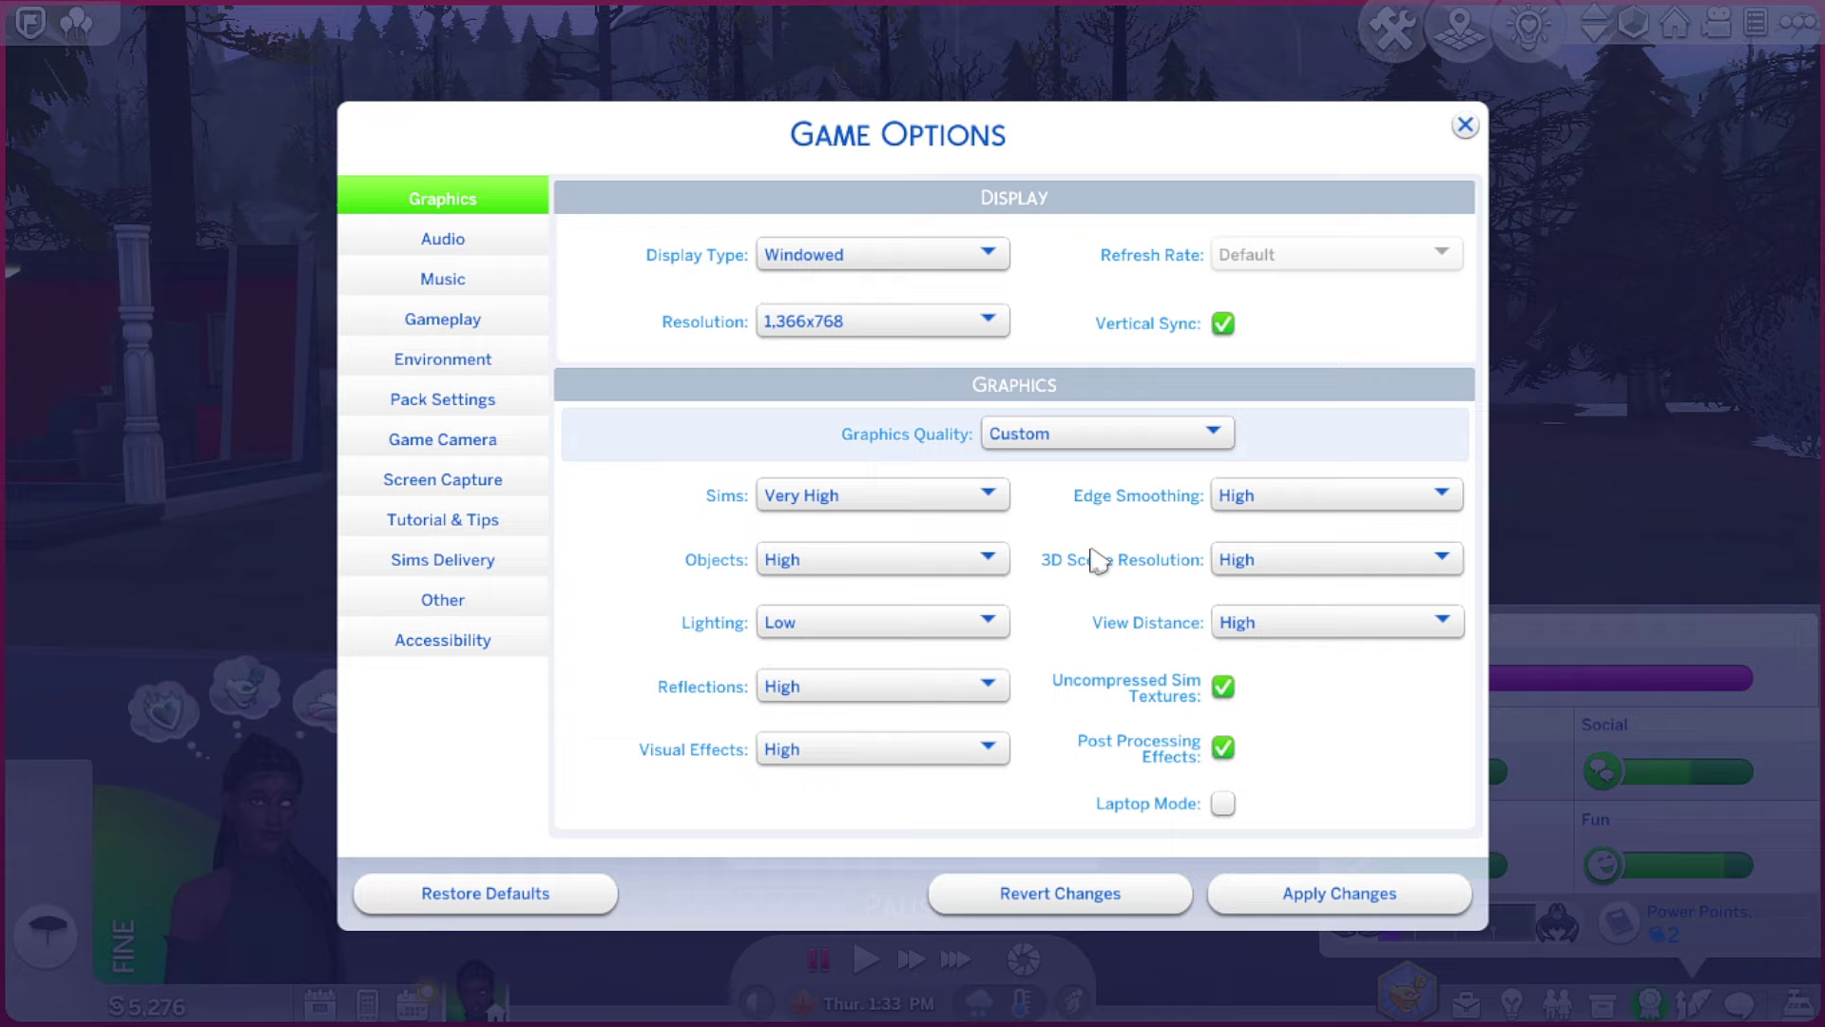
Try the Low setting for Objects and restore it to High
left_click(820, 566)
left_click(789, 595)
mouse_move(1092, 576)
left_click(815, 569)
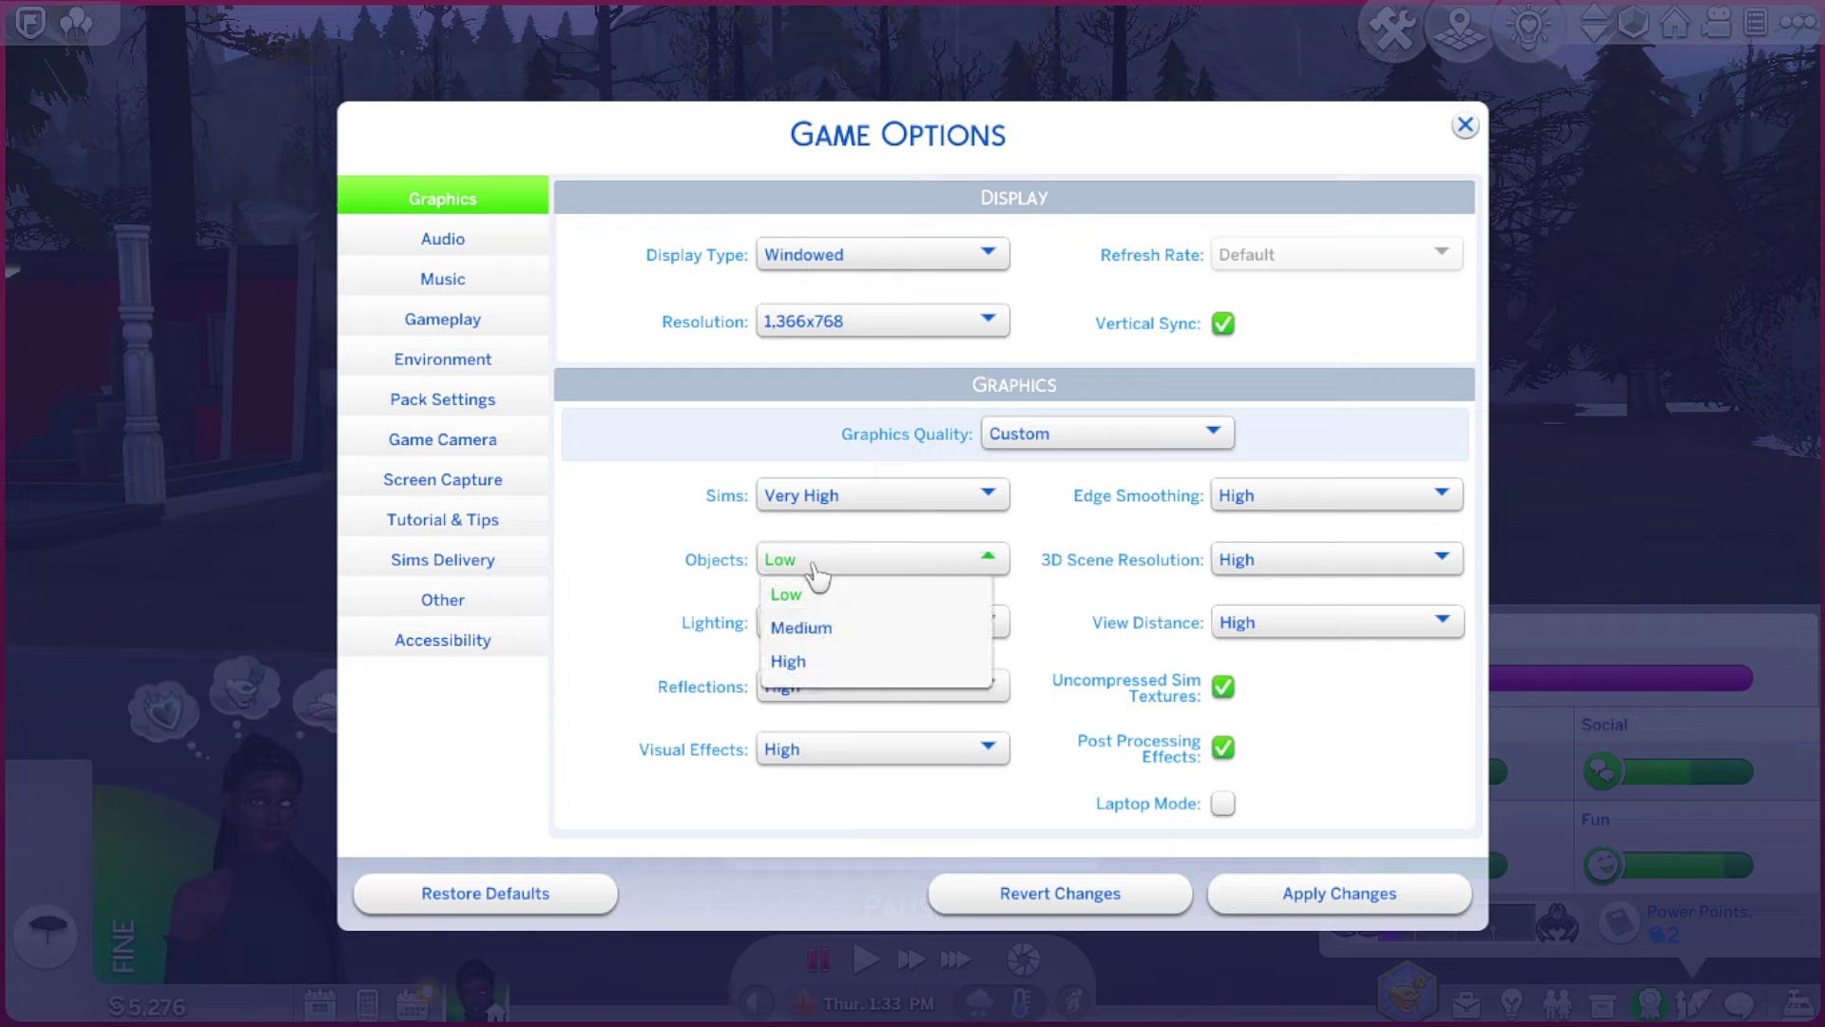
left_click(811, 659)
Try Low for the Sims graphics setting, settle on High, and set Objects to Low
left_click(816, 502)
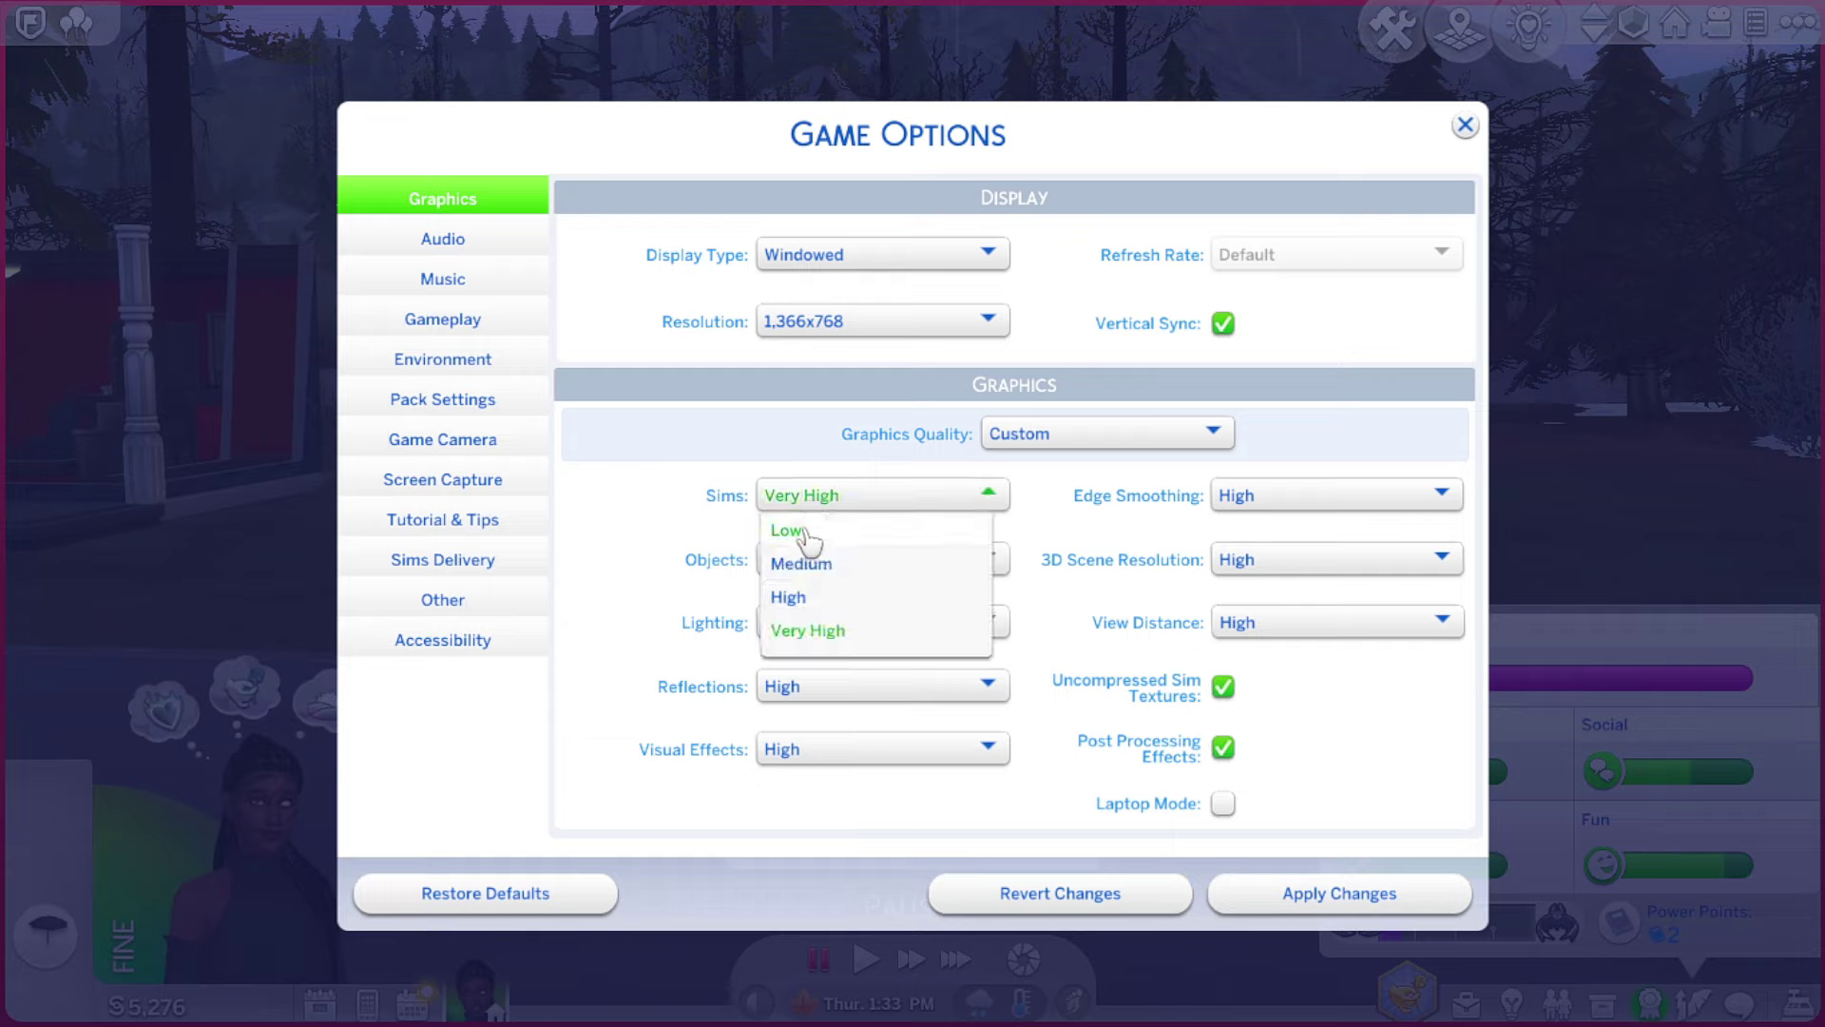
left_click(808, 532)
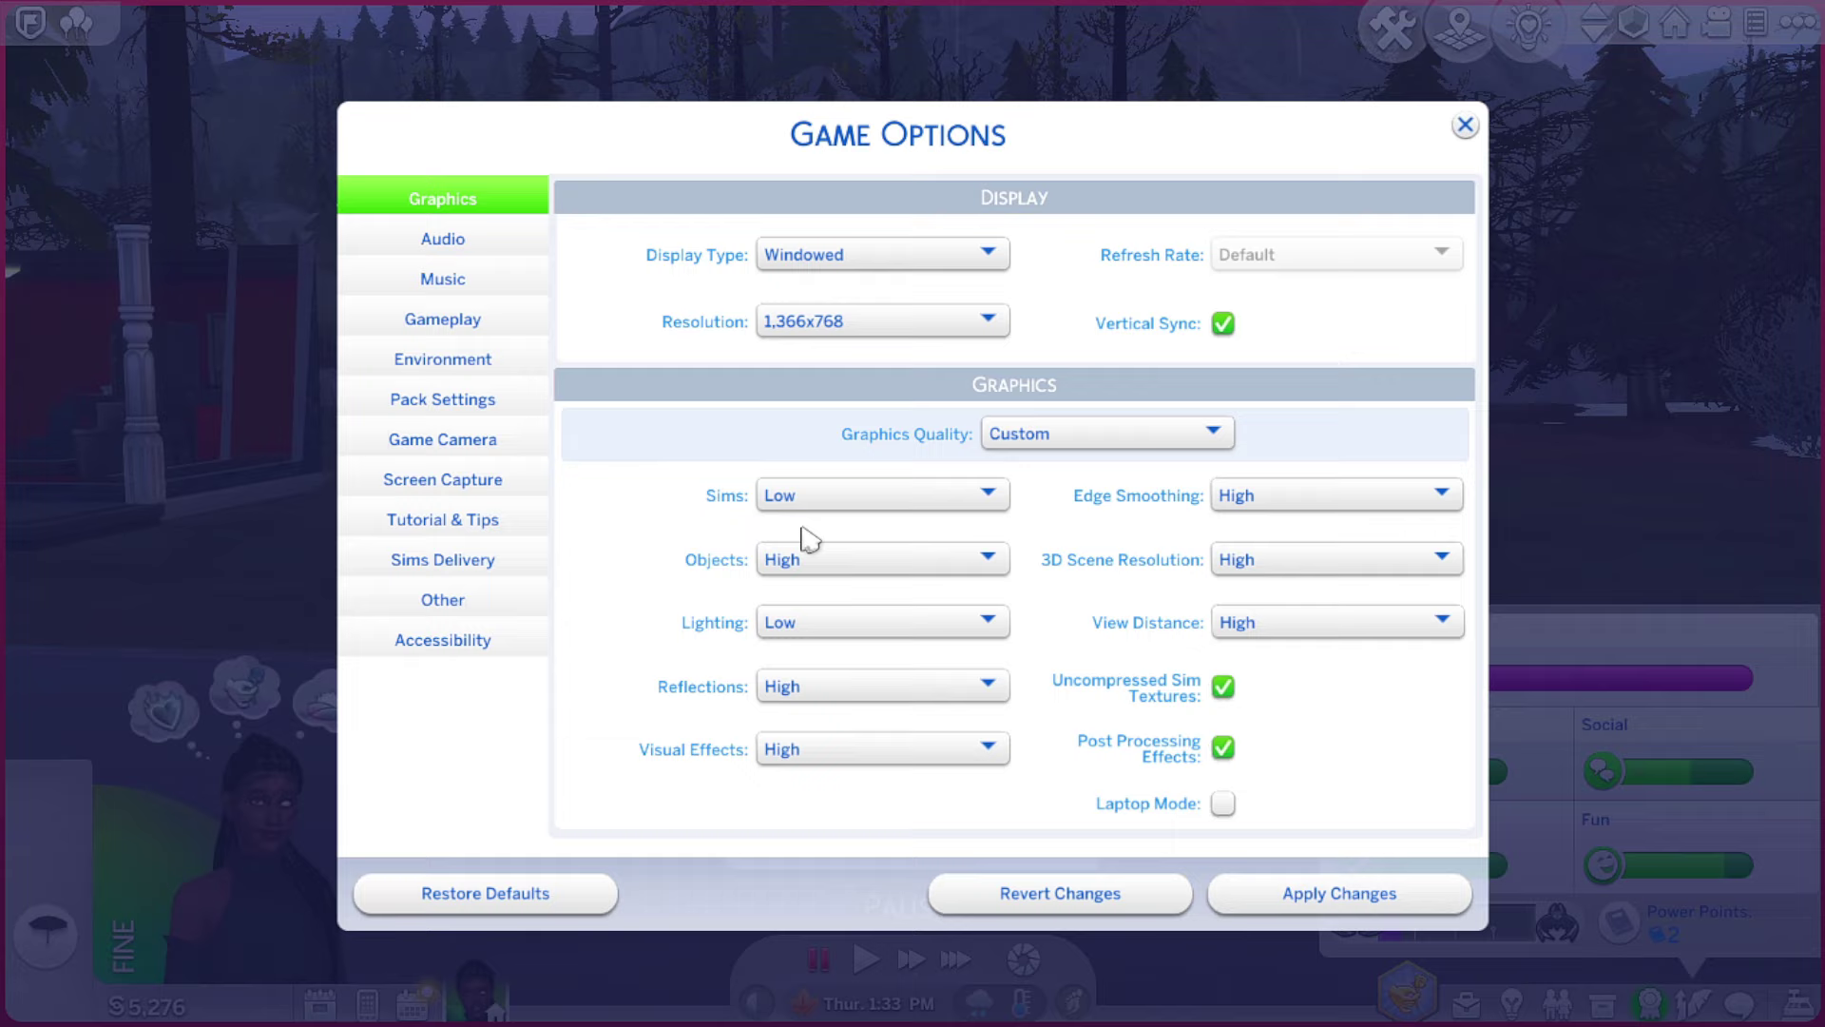
left_click(814, 502)
left_click(816, 596)
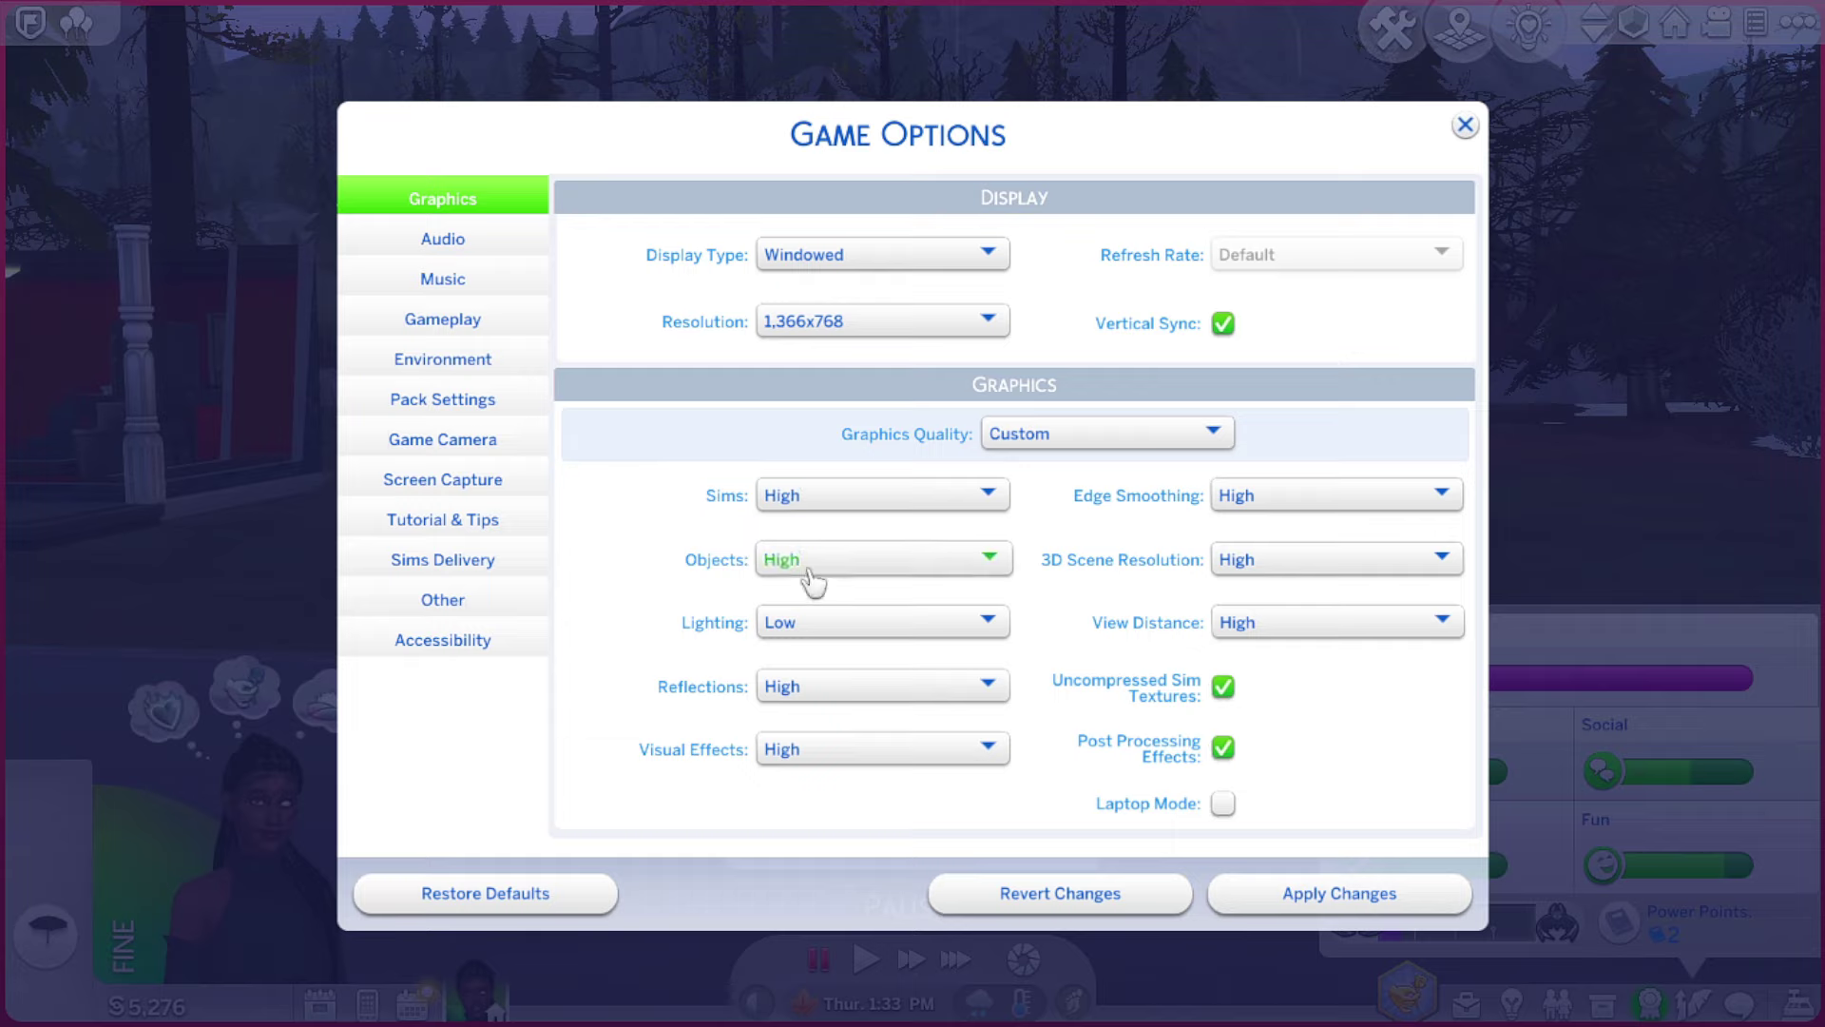
left_click(808, 569)
left_click(807, 596)
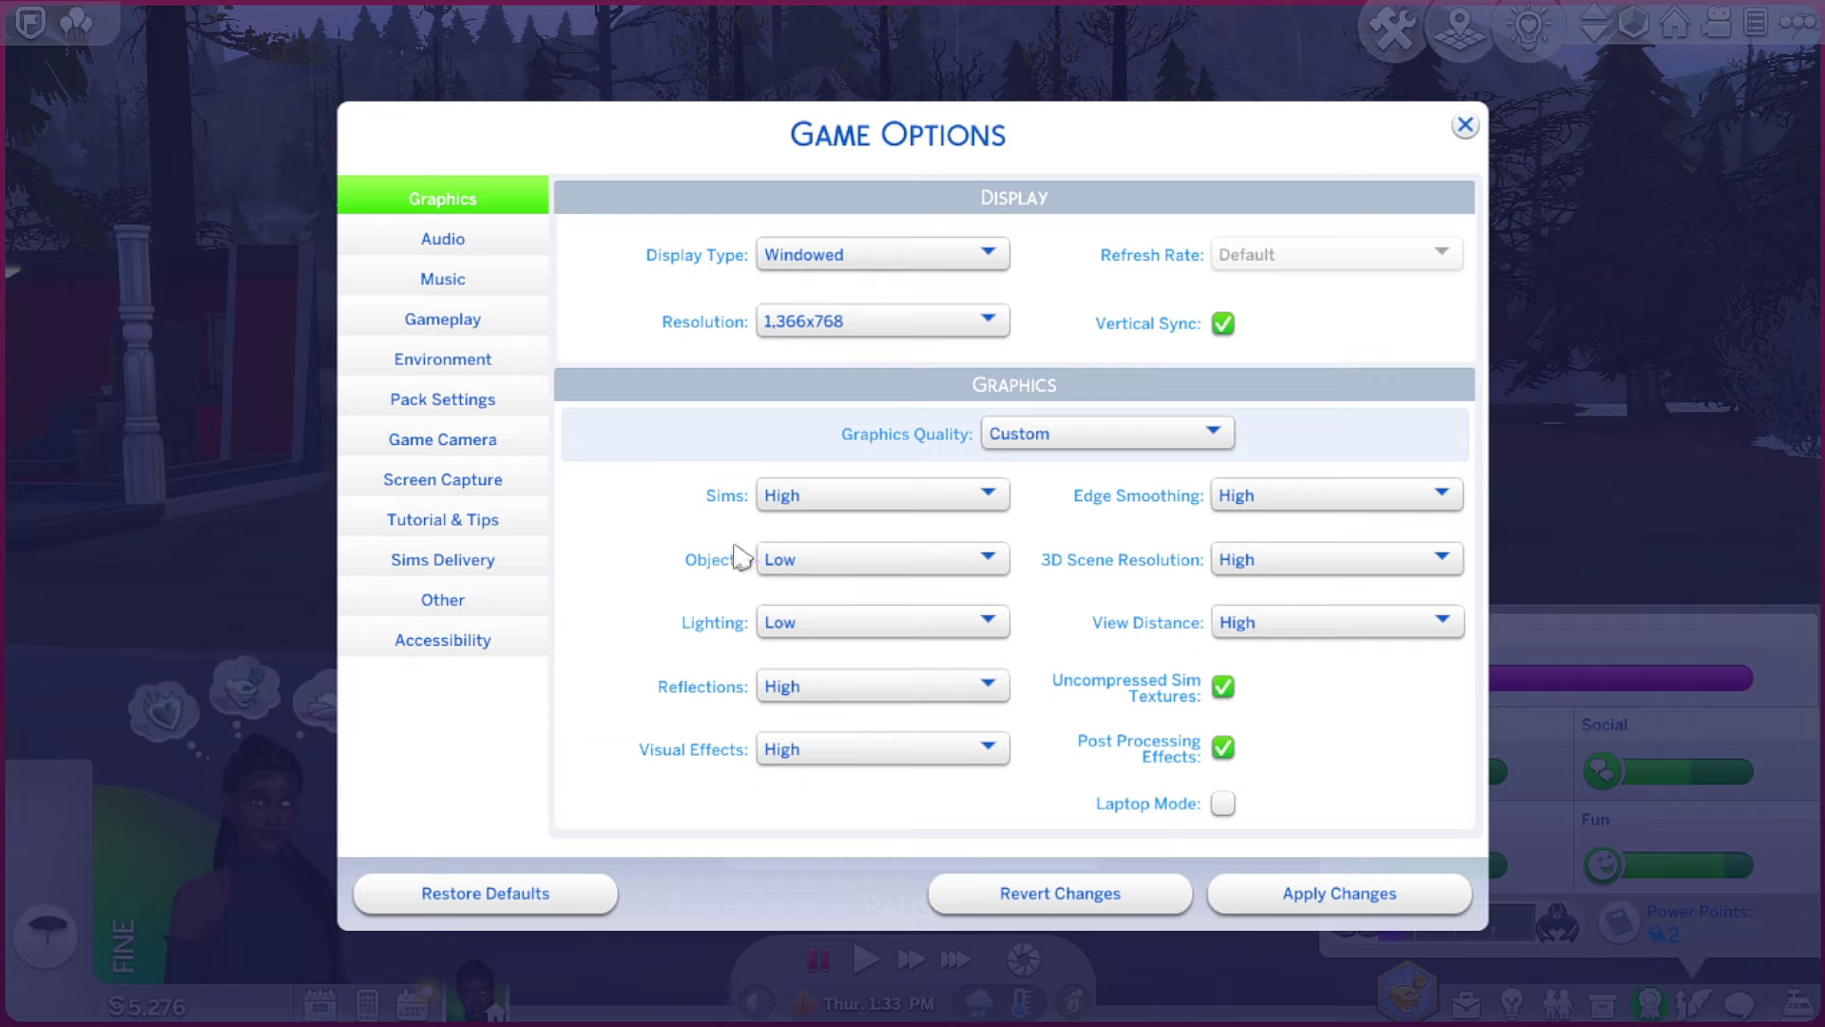